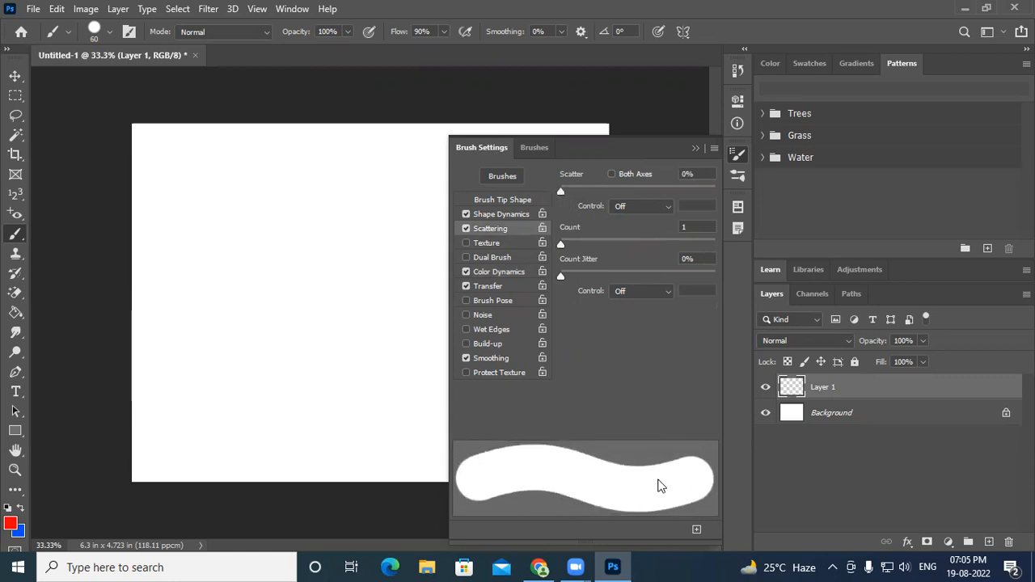
Paint three trial U-shaped strokes on Layer 1 with the current multicolour brush, undoing each one.
mouse_move(179, 174)
mouse_down()
mouse_move(211, 280)
mouse_move(266, 354)
mouse_move(330, 370)
mouse_move(385, 307)
mouse_move(401, 196)
mouse_move(397, 167)
mouse_up()
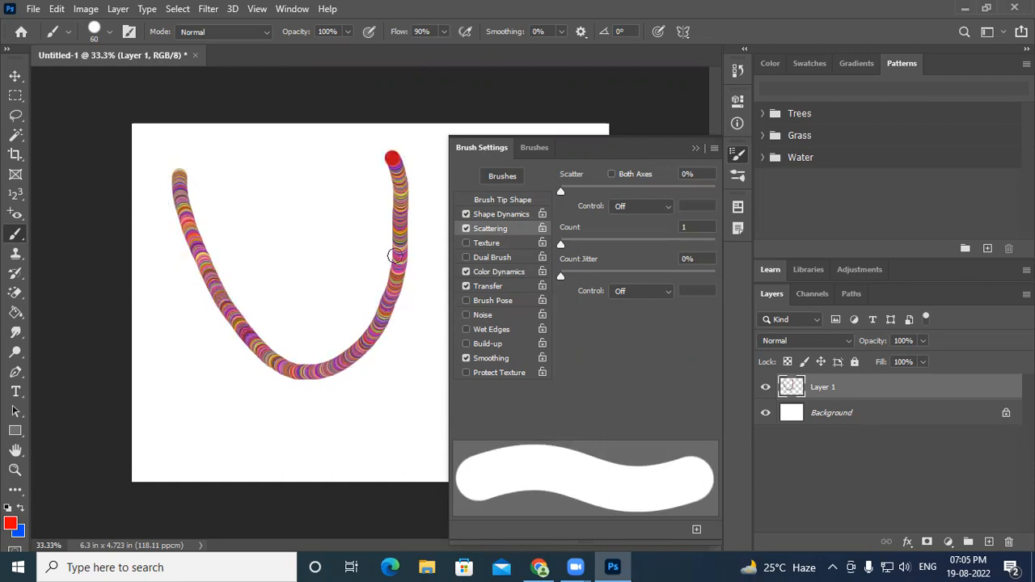
key(ctrl+z)
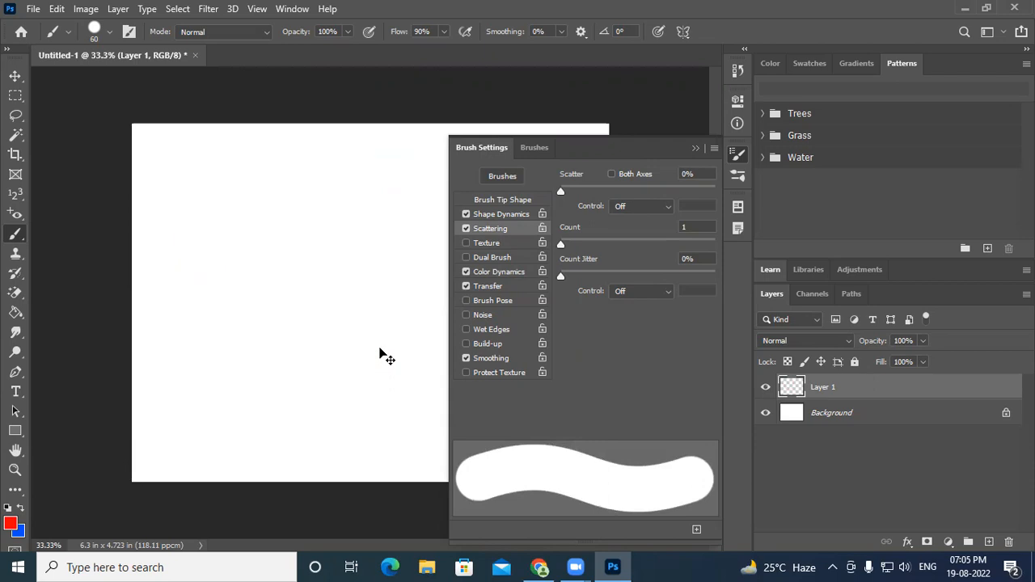
click(187, 227)
mouse_move(186, 227)
mouse_down()
mouse_move(337, 418)
mouse_move(403, 188)
mouse_up()
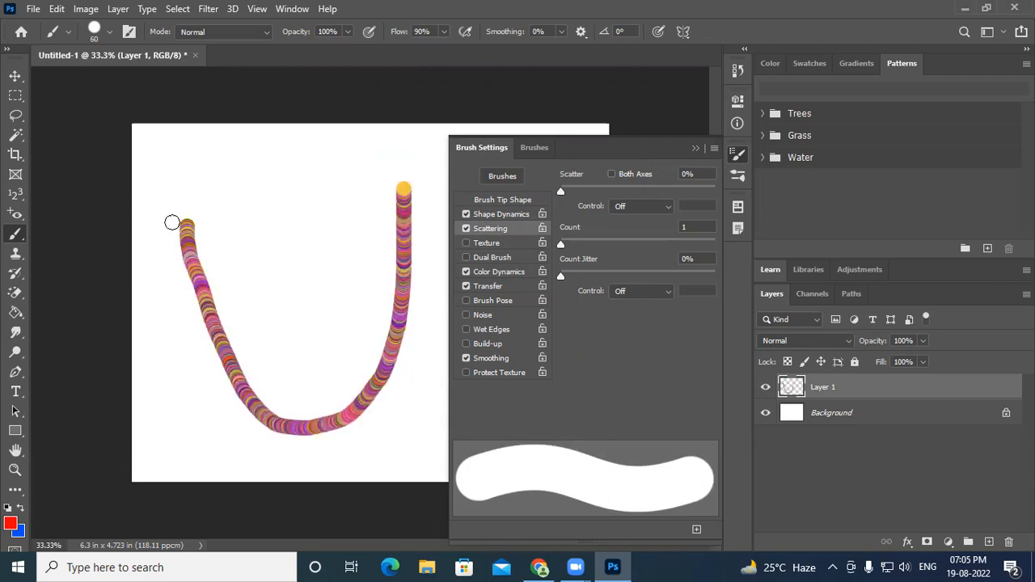
key(ctrl+z)
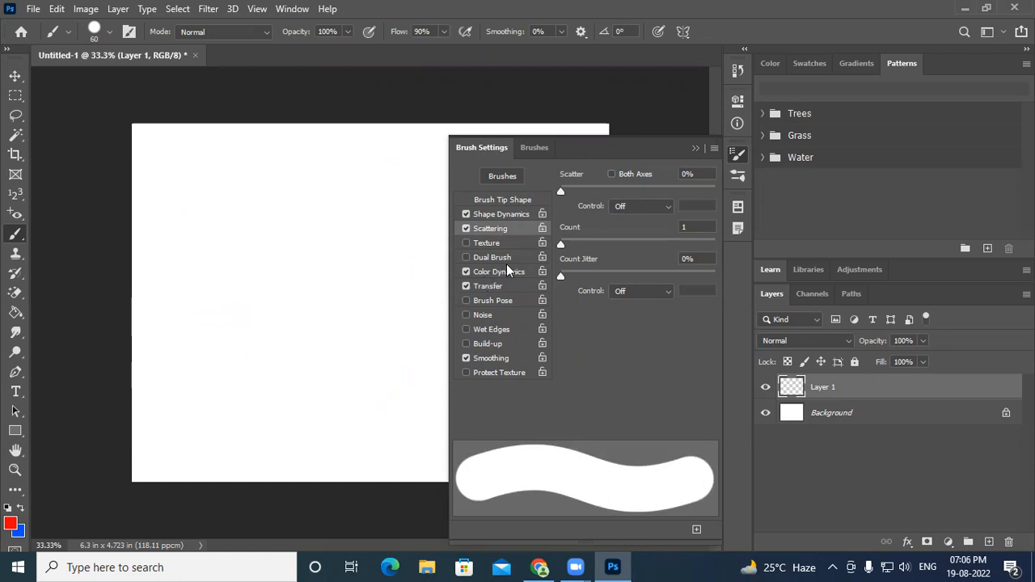
mouse_move(245, 189)
mouse_down()
mouse_move(353, 359)
mouse_move(439, 229)
mouse_move(425, 171)
mouse_up()
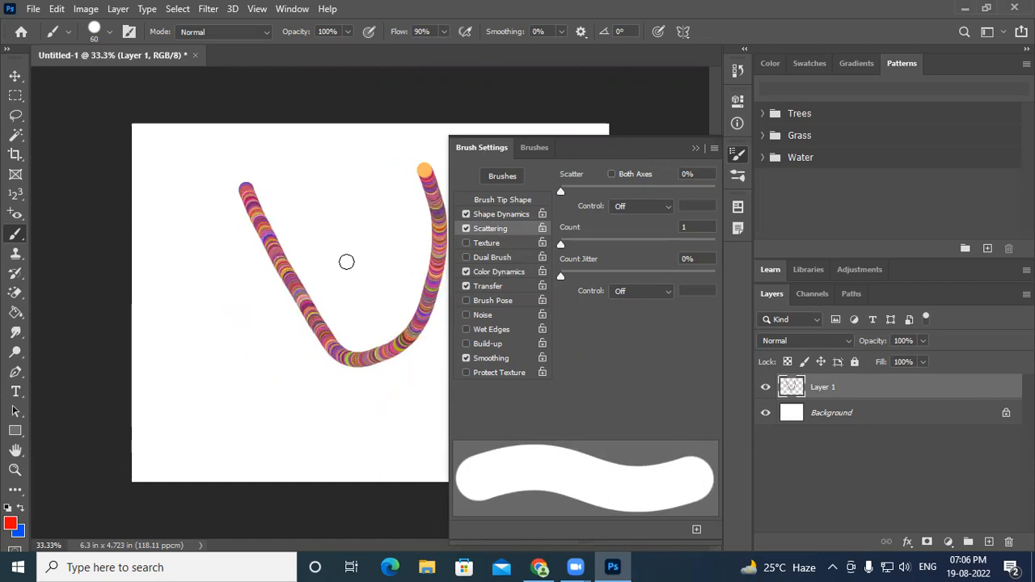
key(ctrl+z)
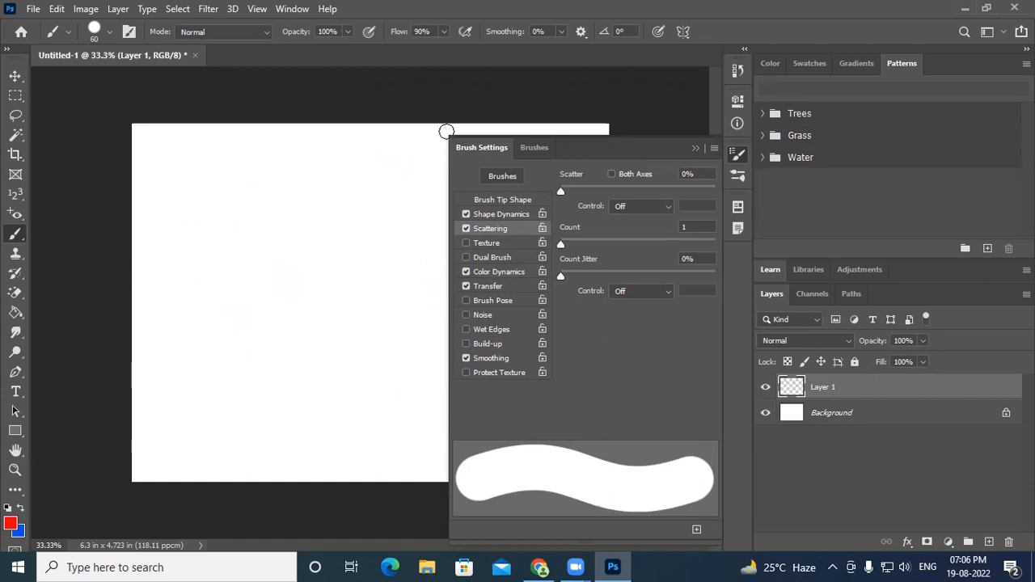
Enable Dual Brush for the current brush and set its size to 396 px and spacing to 1000%.
click(492, 257)
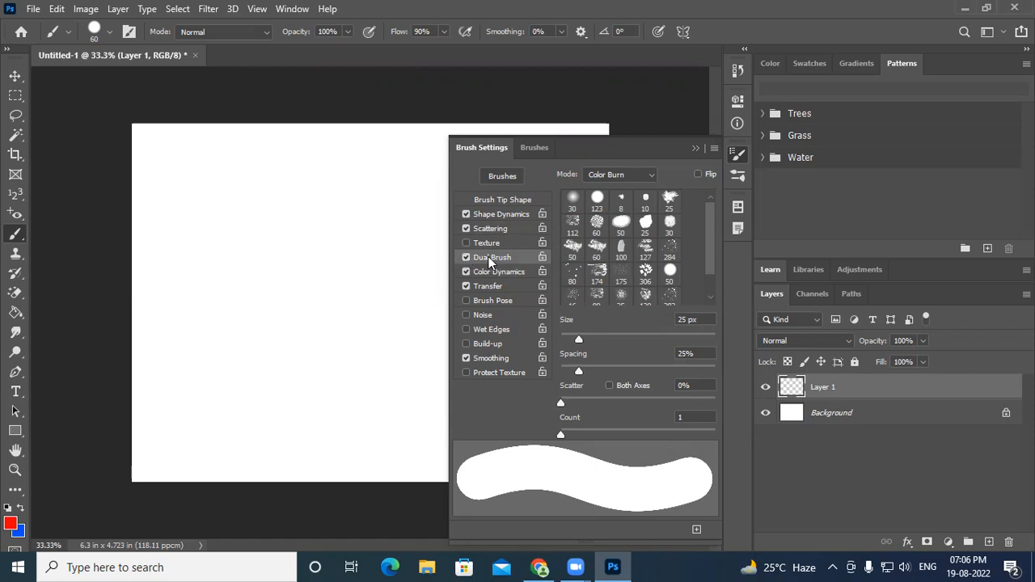
drag(578, 337, 692, 344)
drag(580, 372, 714, 379)
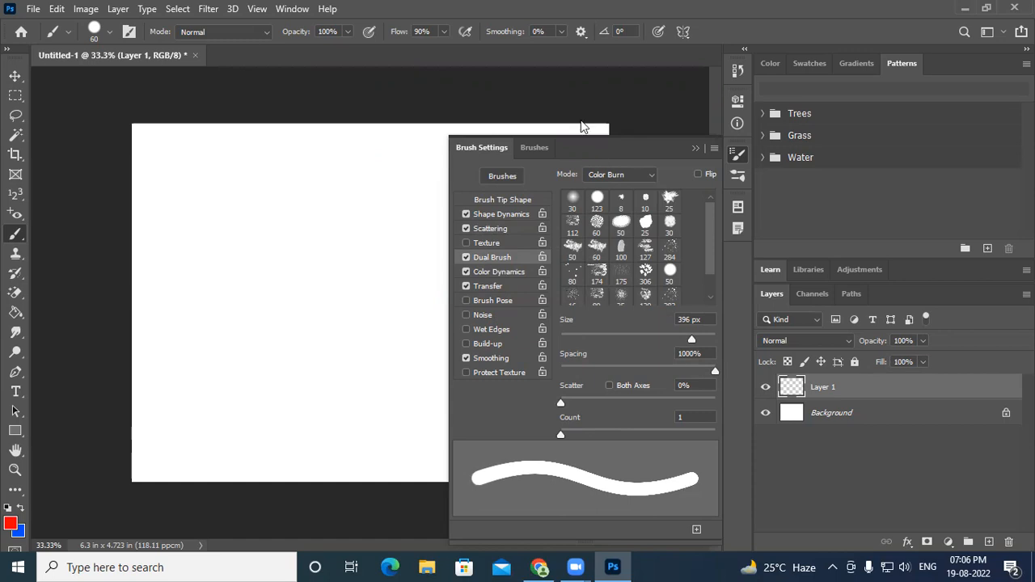
Set the dual brush to Multiply mode with the Hard Round 123 tip, 125% spacing and 57 px size.
drag(605, 147, 556, 99)
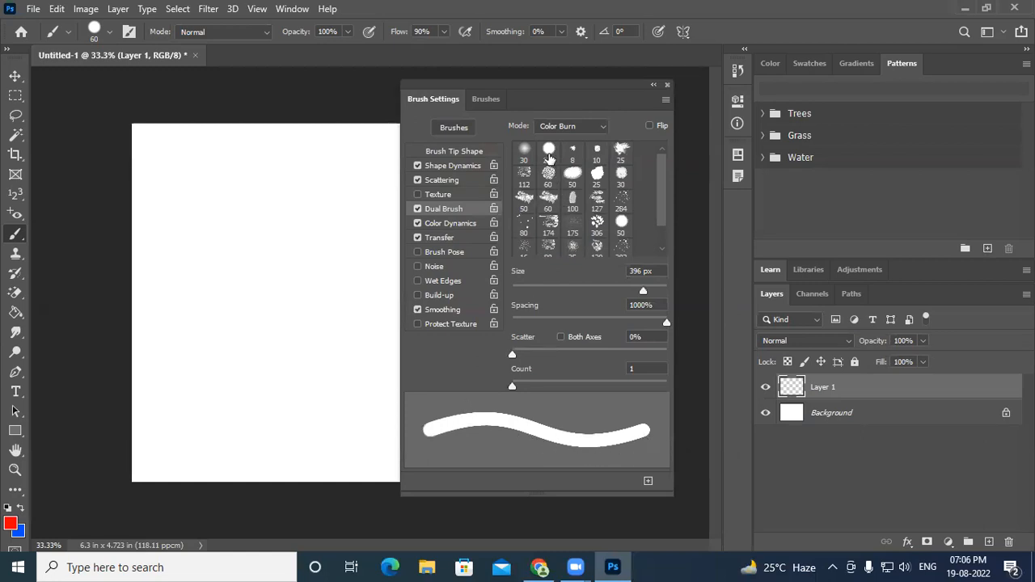
click(576, 126)
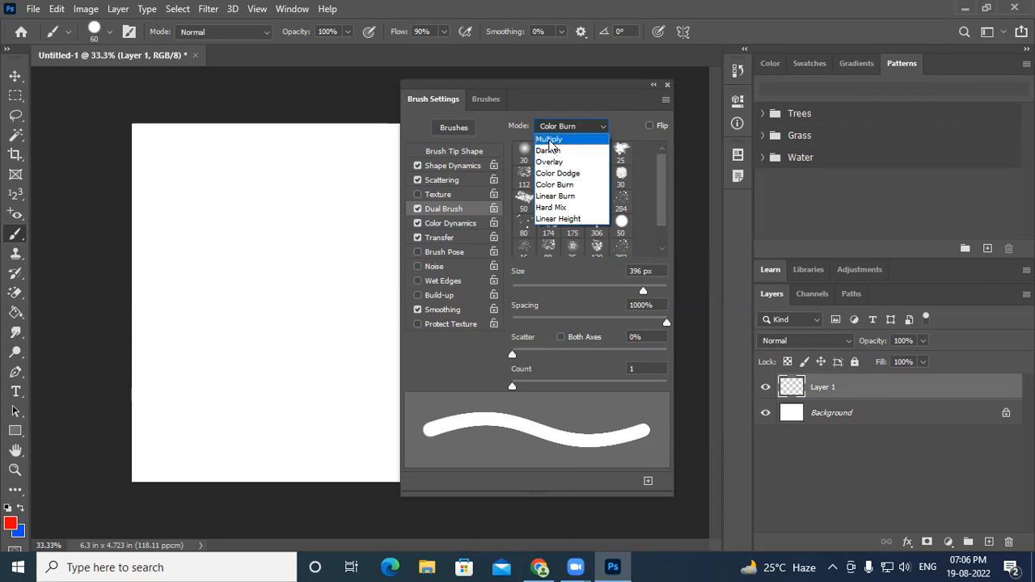
click(549, 140)
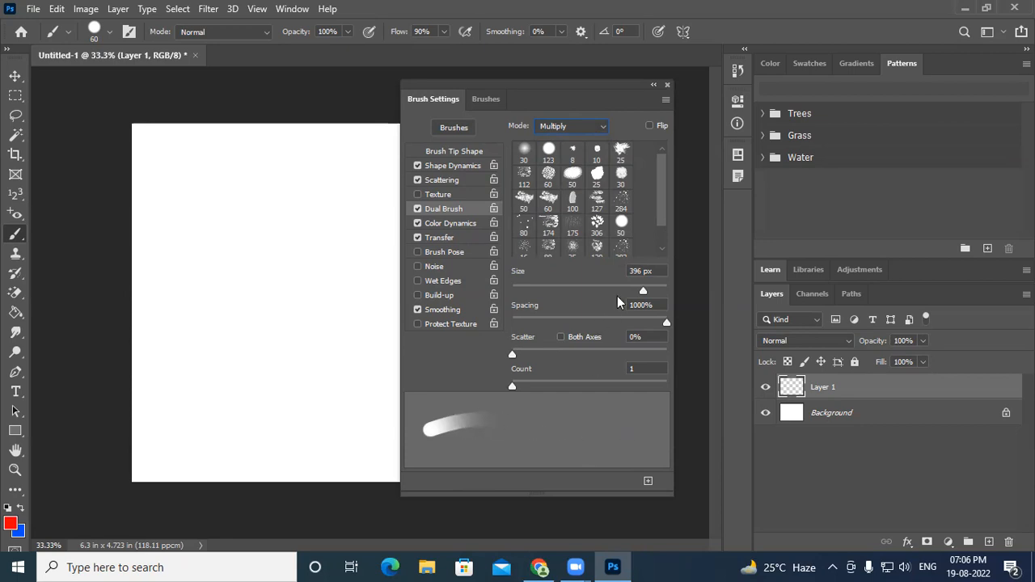
click(549, 156)
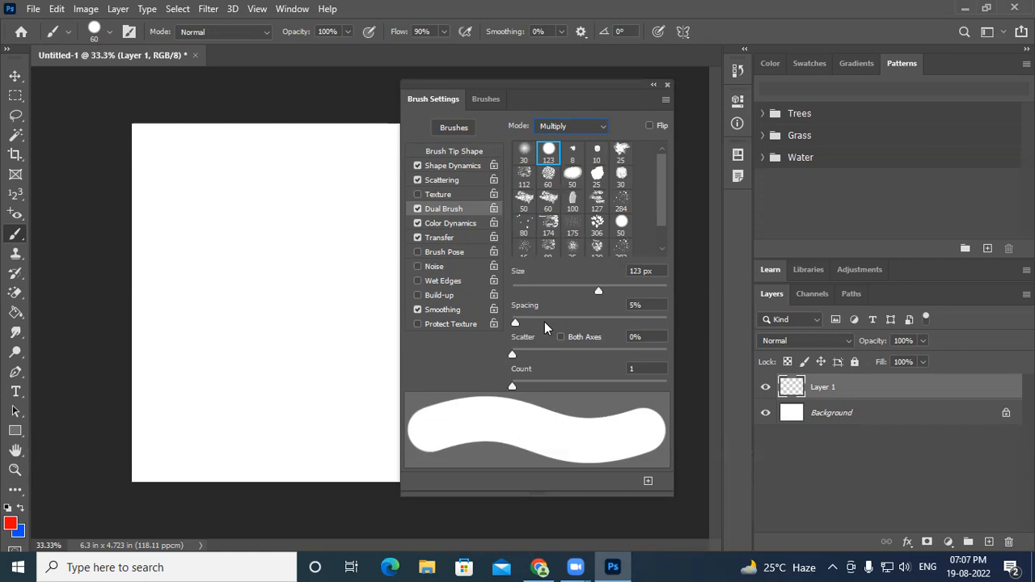
drag(560, 322, 599, 322)
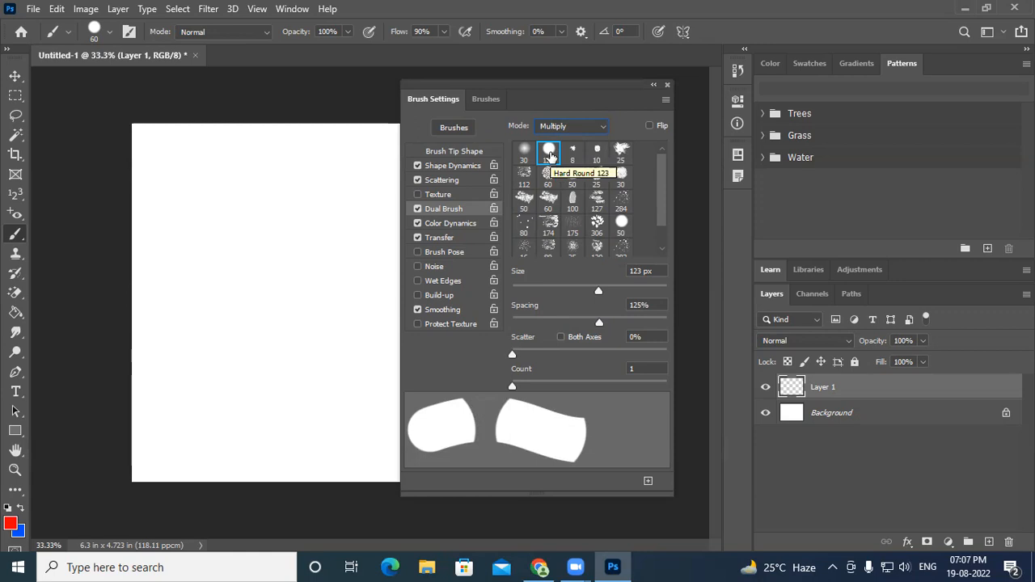
drag(598, 291, 555, 298)
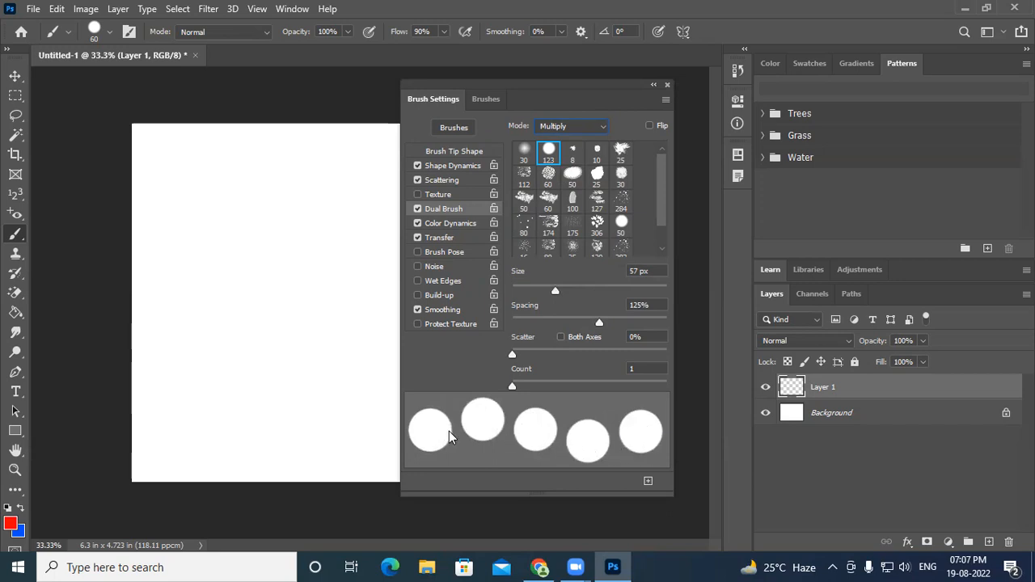
Paint trial beaded U-shaped strands, inspect the beads up close, and undo all but the final open loop.
drag(153, 219, 186, 306)
mouse_move(210, 344)
mouse_down()
mouse_move(271, 363)
mouse_move(301, 326)
mouse_move(314, 250)
mouse_move(291, 161)
mouse_up()
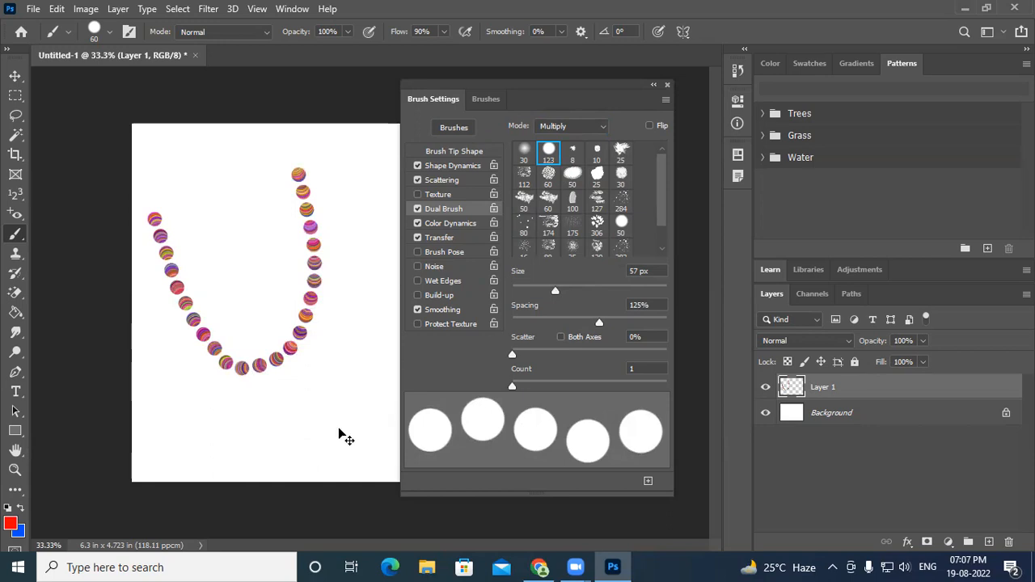
key(ctrl+z)
mouse_move(165, 203)
mouse_down()
mouse_move(176, 326)
mouse_move(226, 394)
mouse_move(368, 299)
mouse_move(346, 188)
mouse_up()
scroll(368, 269, up, 6)
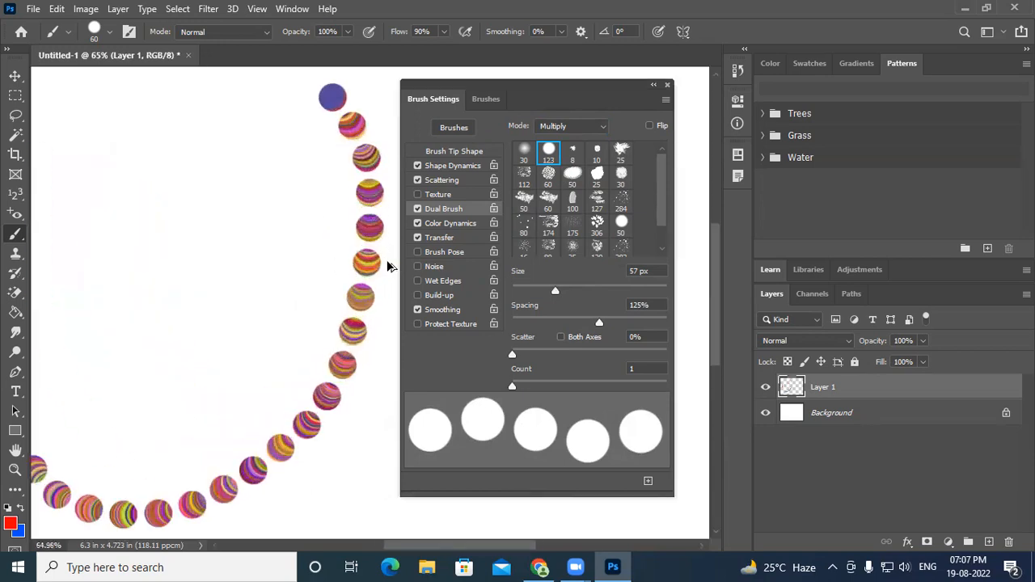
scroll(362, 274, up, 3)
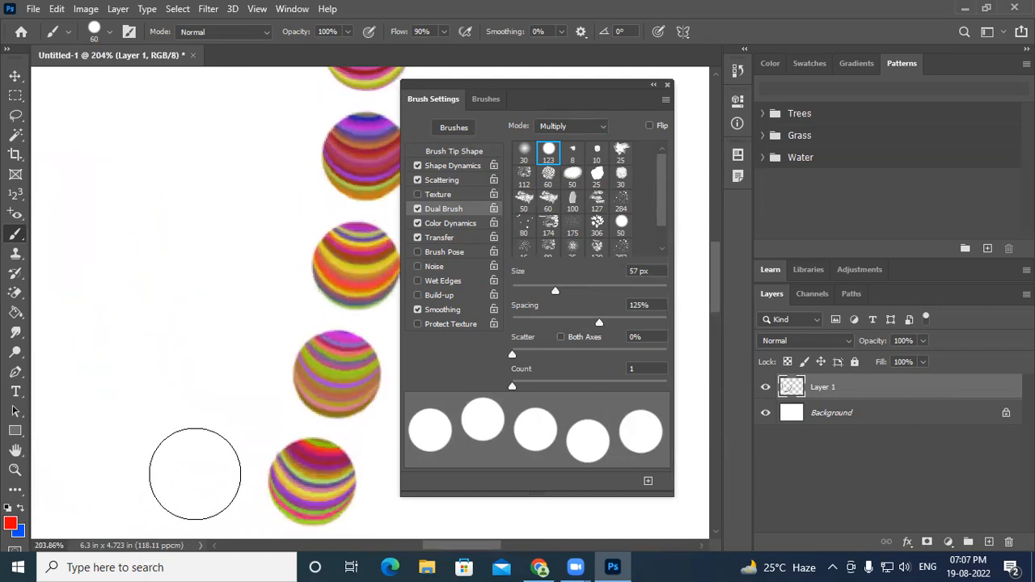
key(ctrl+z)
scroll(278, 380, down, 9)
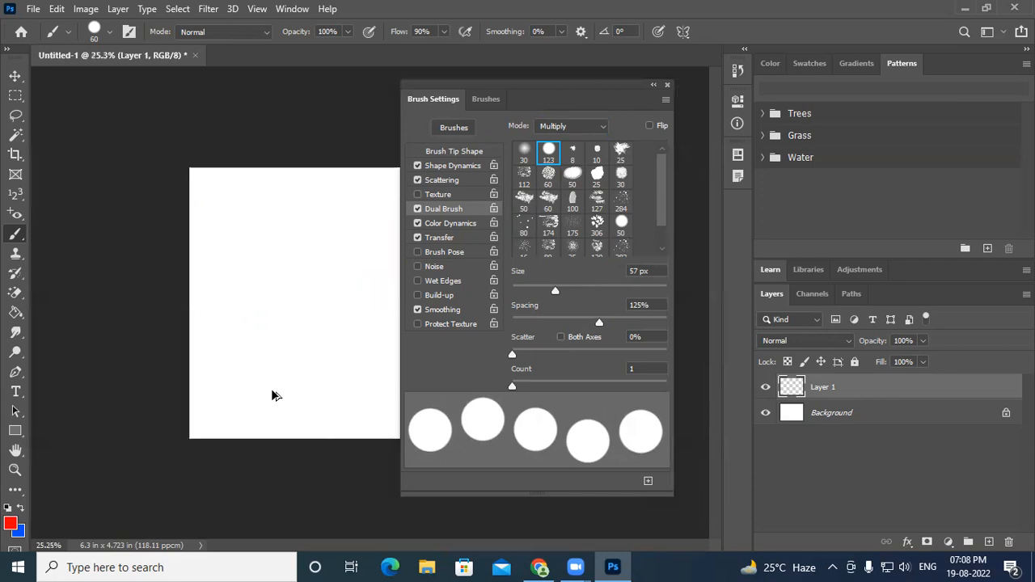
scroll(319, 337, up, 1)
mouse_move(237, 209)
mouse_down()
mouse_move(191, 257)
mouse_move(197, 412)
mouse_move(340, 308)
mouse_move(312, 213)
mouse_up()
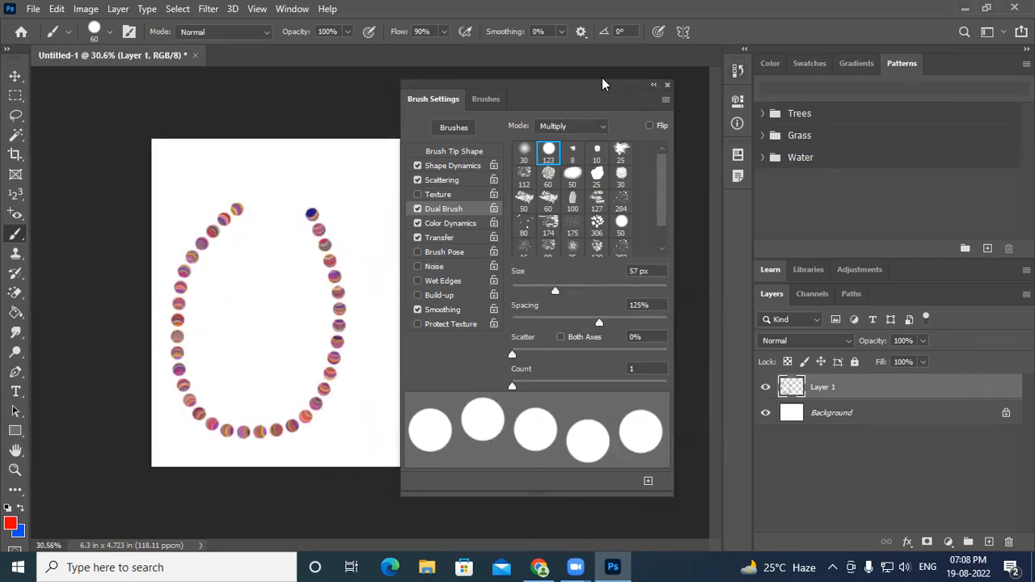
Set the dual brush tip size to 32 px.
drag(608, 88, 662, 114)
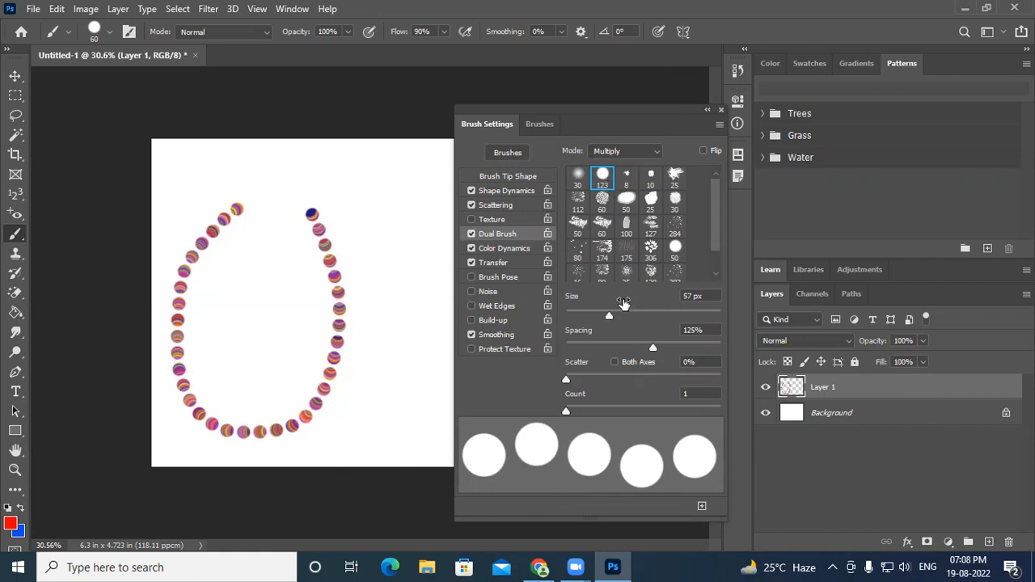
mouse_move(609, 316)
mouse_down()
mouse_move(631, 316)
mouse_move(589, 320)
mouse_up()
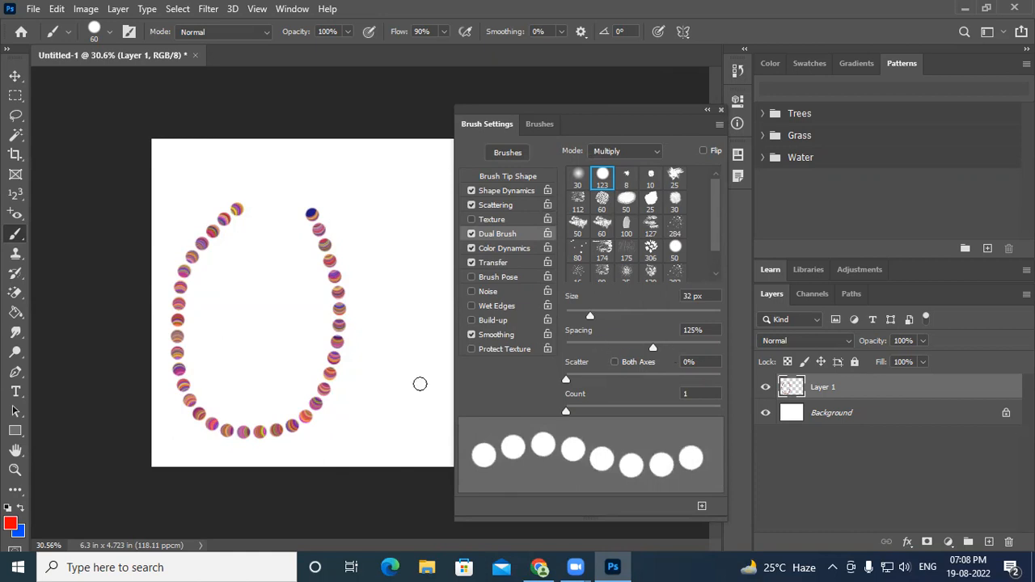
Paint two slimmer beaded strands beside and inside the large loop, and undo all the strands on the canvas.
mouse_move(340, 207)
mouse_down()
mouse_move(373, 274)
mouse_move(374, 397)
mouse_move(408, 419)
mouse_move(411, 266)
mouse_move(388, 198)
mouse_up()
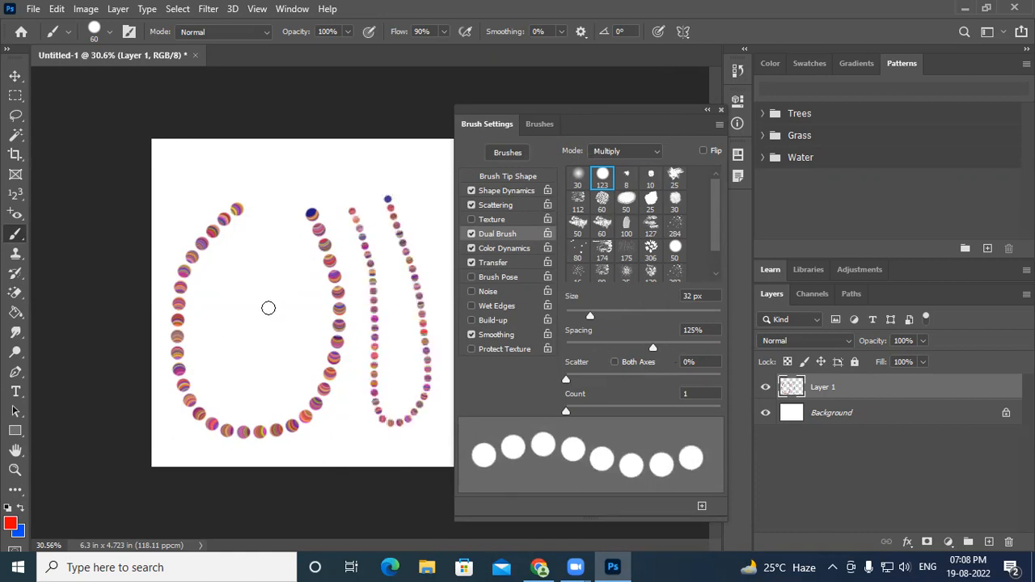
mouse_move(256, 211)
mouse_down()
mouse_move(274, 383)
mouse_move(282, 206)
mouse_up()
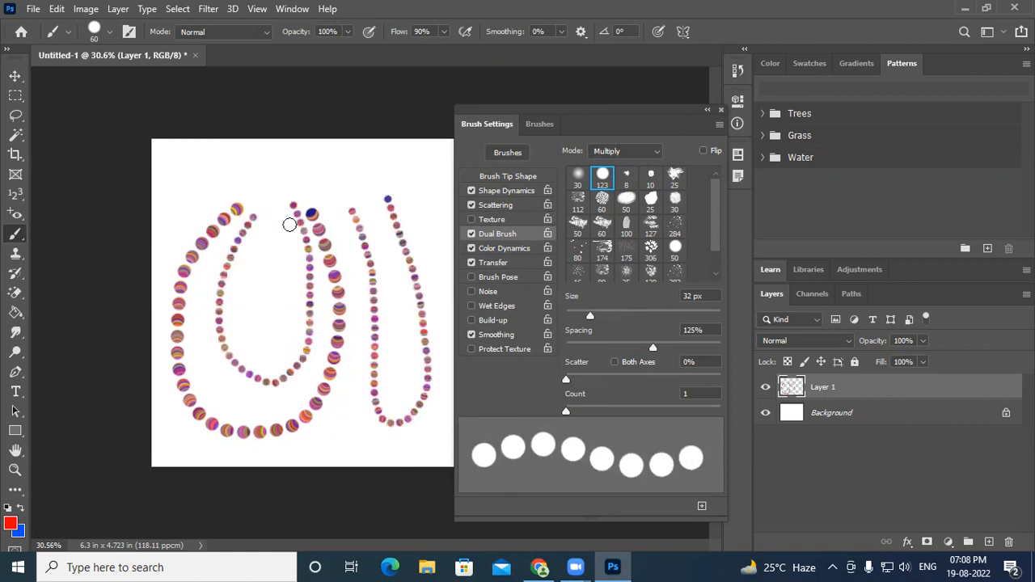
key(ctrl+z)
key(ctrl+z)
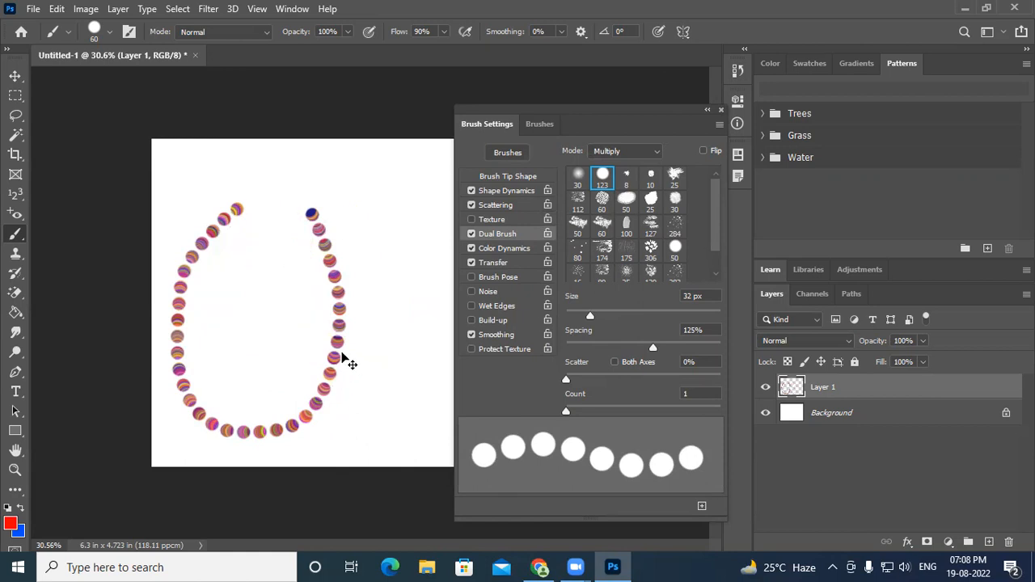
key(ctrl+z)
Paint trial beaded necklace loops and a heart outline with the smaller beads, undoing each shape.
mouse_move(237, 221)
mouse_down()
mouse_move(210, 322)
mouse_move(349, 361)
mouse_up()
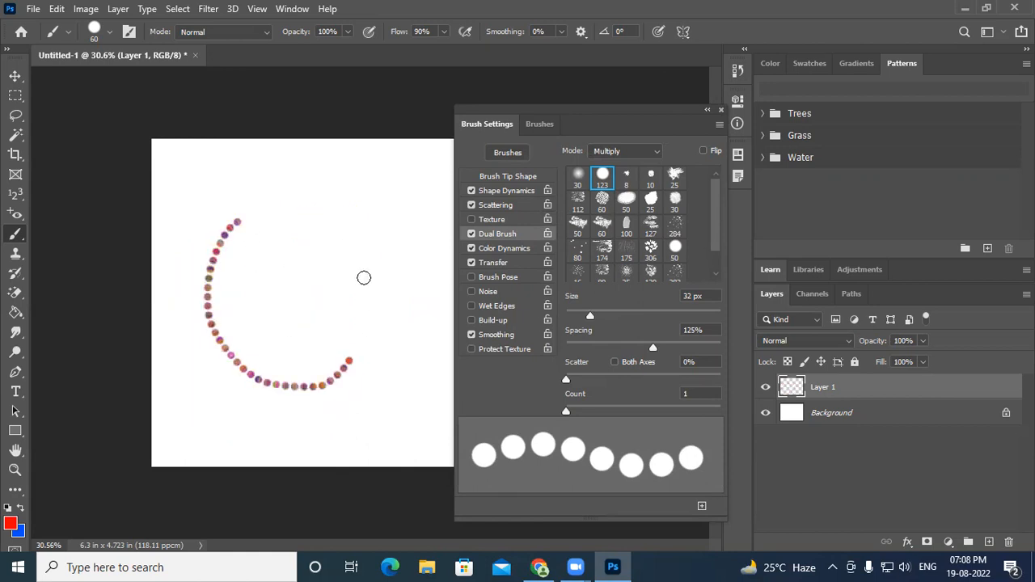
mouse_move(364, 301)
mouse_down()
mouse_move(324, 203)
mouse_move(292, 199)
mouse_up()
key(ctrl+z)
mouse_move(244, 243)
mouse_down()
mouse_move(199, 356)
mouse_move(306, 389)
mouse_up()
drag(317, 332, 279, 226)
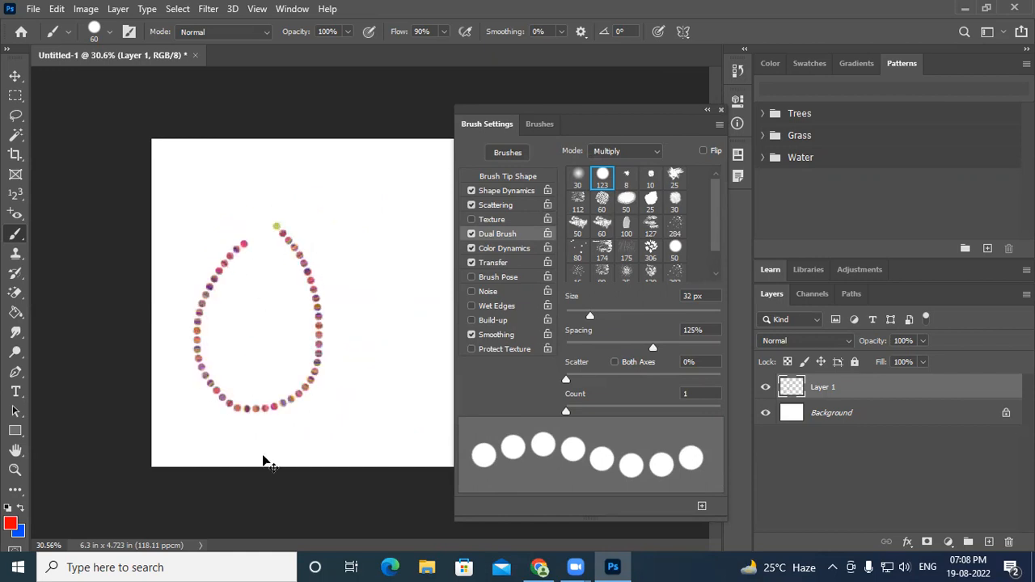
key(ctrl+z)
mouse_move(302, 272)
mouse_down()
mouse_move(230, 251)
mouse_move(194, 347)
mouse_move(272, 502)
mouse_up()
key(ctrl+z)
mouse_move(316, 270)
mouse_down()
mouse_move(240, 275)
mouse_move(262, 388)
mouse_move(302, 433)
mouse_move(331, 415)
mouse_move(409, 324)
mouse_move(357, 229)
mouse_move(316, 284)
mouse_up()
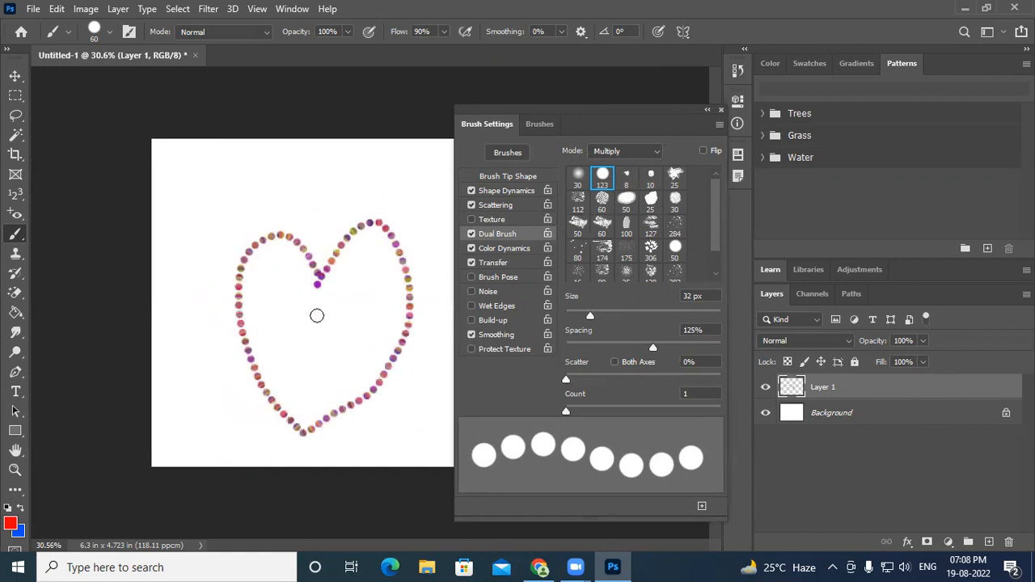
key(ctrl+z)
Paint a wavy beaded line with a curved line above it, and undo both.
mouse_move(231, 294)
mouse_down()
mouse_move(237, 265)
mouse_move(393, 290)
mouse_move(407, 176)
mouse_up()
drag(222, 197, 303, 210)
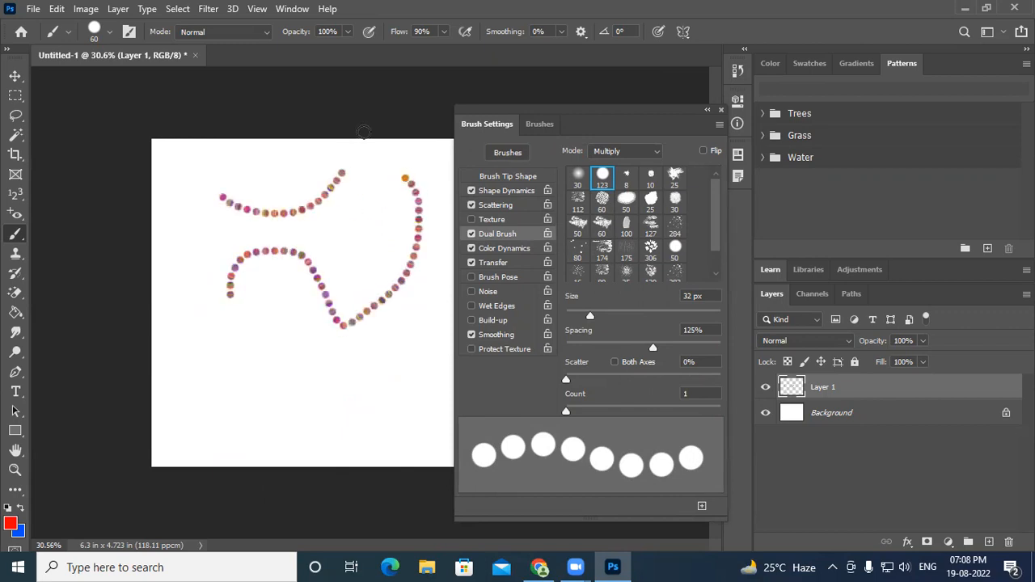
key(ctrl+z)
key(ctrl+z)
Handwrite trial beaded lettering on the canvas, redoing the mark above the first letter.
mouse_move(218, 388)
mouse_down()
mouse_move(218, 354)
mouse_move(277, 397)
mouse_move(292, 279)
mouse_up()
drag(179, 295, 285, 319)
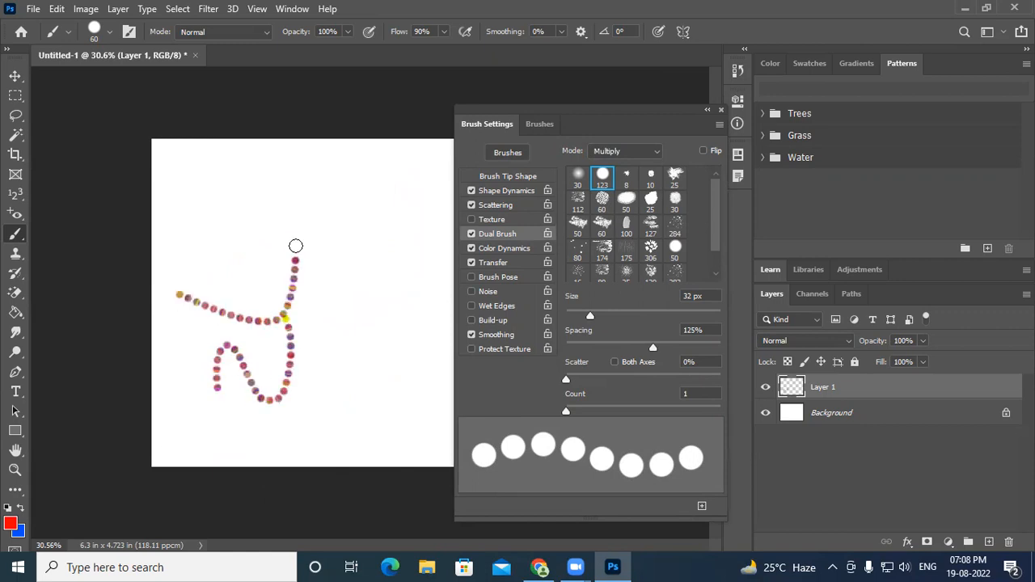
key(ctrl+z)
mouse_move(227, 305)
mouse_down()
mouse_move(251, 313)
mouse_move(267, 258)
mouse_up()
mouse_move(324, 348)
mouse_down()
mouse_move(317, 324)
mouse_move(302, 377)
mouse_move(381, 385)
mouse_move(385, 330)
mouse_move(359, 362)
mouse_move(362, 300)
mouse_move(335, 285)
mouse_move(391, 201)
mouse_up()
mouse_move(299, 420)
mouse_down()
mouse_move(425, 427)
mouse_move(431, 452)
mouse_move(411, 334)
mouse_move(418, 292)
mouse_up()
Collapse the brush settings to uncover the full canvas, and undo the trial lettering strokes.
click(708, 109)
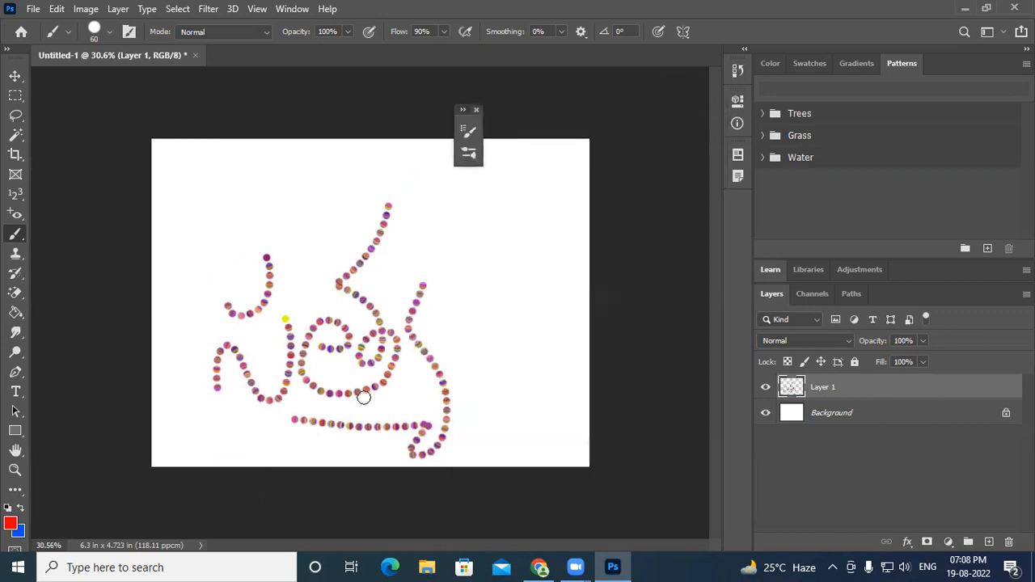
key(ctrl+z)
key(ctrl+z)
key(ctrl+z)
key(ctrl+z)
key(ctrl+z)
key(ctrl+z)
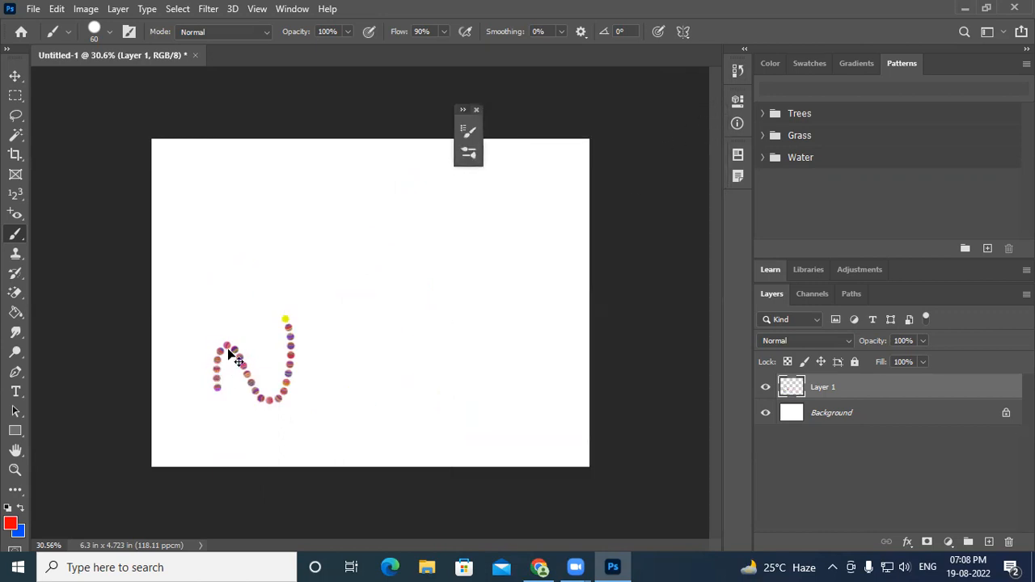
Handwrite the beaded multicolour lettering across the middle of the canvas on Layer 1, from the left side to the right.
mouse_move(199, 399)
mouse_down()
mouse_move(194, 360)
mouse_move(237, 380)
mouse_move(237, 330)
mouse_move(184, 326)
mouse_move(220, 286)
mouse_up()
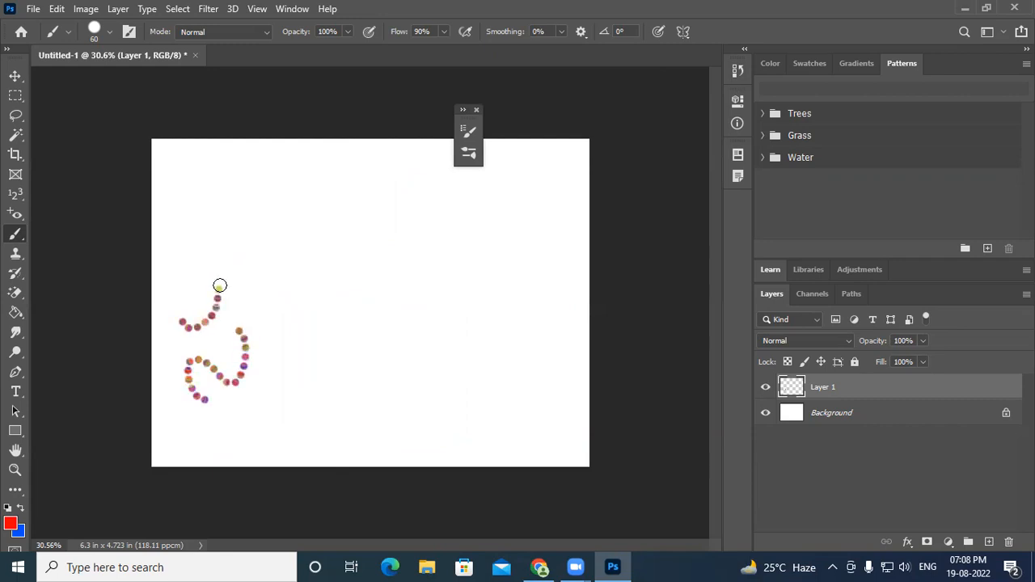
mouse_move(259, 350)
mouse_down()
mouse_move(278, 385)
mouse_move(321, 345)
mouse_move(291, 351)
mouse_move(305, 354)
mouse_move(279, 309)
mouse_up()
mouse_move(250, 398)
mouse_down()
mouse_move(309, 400)
mouse_move(312, 435)
mouse_move(340, 378)
mouse_move(346, 304)
mouse_up()
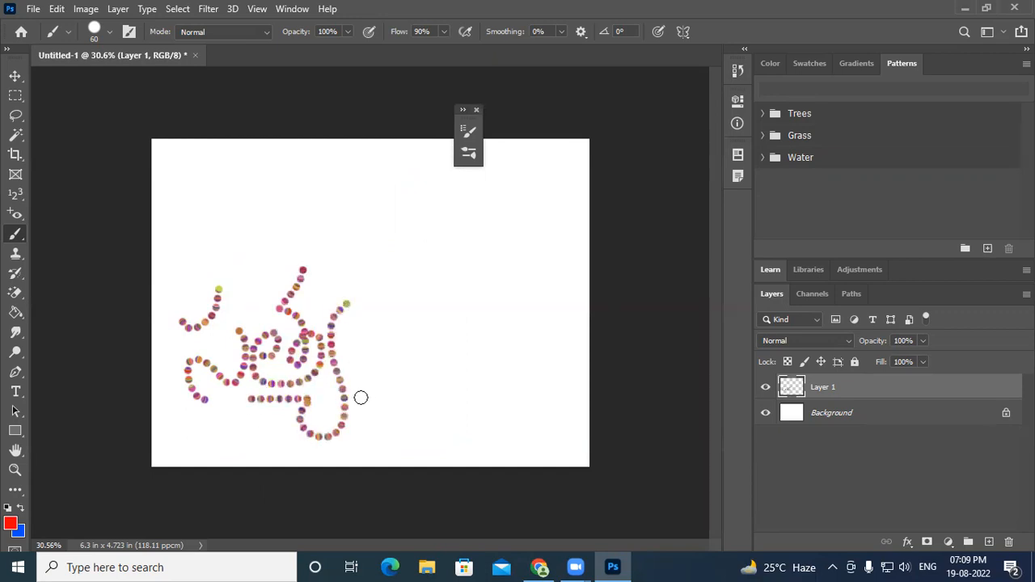
mouse_move(359, 361)
mouse_down()
mouse_move(373, 334)
mouse_move(399, 360)
mouse_move(385, 382)
mouse_move(377, 357)
mouse_move(412, 337)
mouse_move(385, 299)
mouse_move(395, 270)
mouse_move(371, 267)
mouse_move(395, 269)
mouse_move(395, 255)
mouse_move(439, 270)
mouse_up()
mouse_move(460, 337)
mouse_down()
mouse_move(417, 336)
mouse_move(449, 305)
mouse_move(466, 362)
mouse_move(432, 376)
mouse_move(425, 365)
mouse_move(498, 351)
mouse_up()
drag(457, 381, 457, 416)
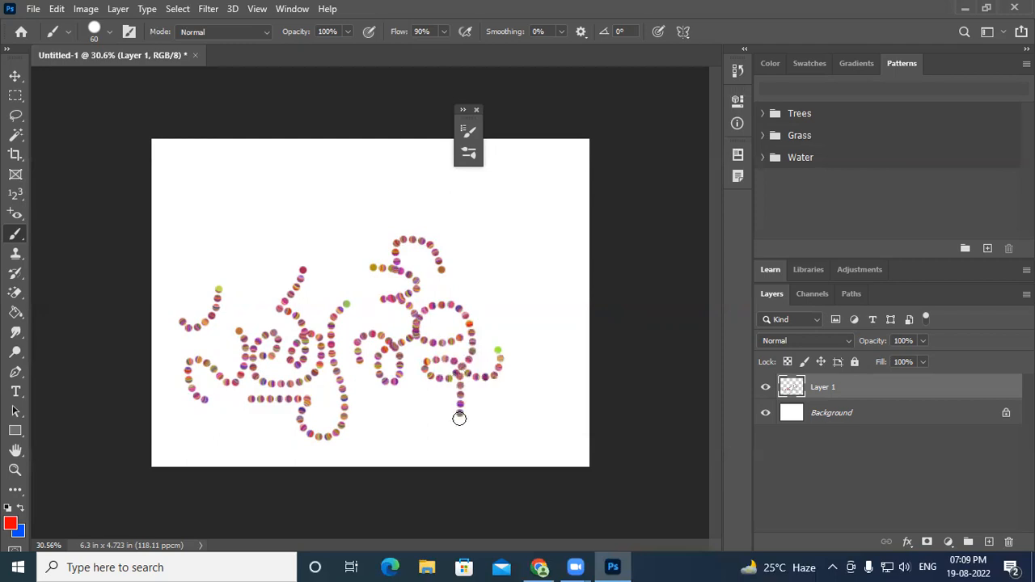
mouse_move(513, 362)
mouse_down()
mouse_move(540, 391)
mouse_move(537, 343)
mouse_move(511, 320)
mouse_move(538, 305)
mouse_move(507, 279)
mouse_move(554, 261)
mouse_up()
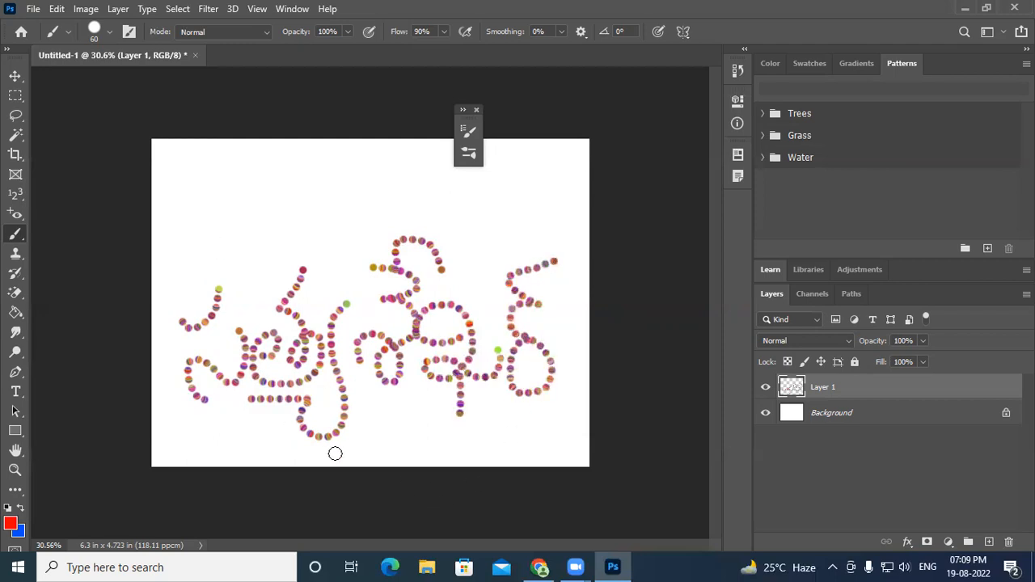
Undo all the beaded lettering strokes until Layer 1 is blank.
key(ctrl+z)
key(ctrl+z)
key(ctrl+z)
key(ctrl+z)
key(ctrl+z)
key(ctrl+z)
key(ctrl+z)
key(ctrl+z)
key(ctrl+z)
key(ctrl+z)
key(ctrl+z)
key(ctrl+z)
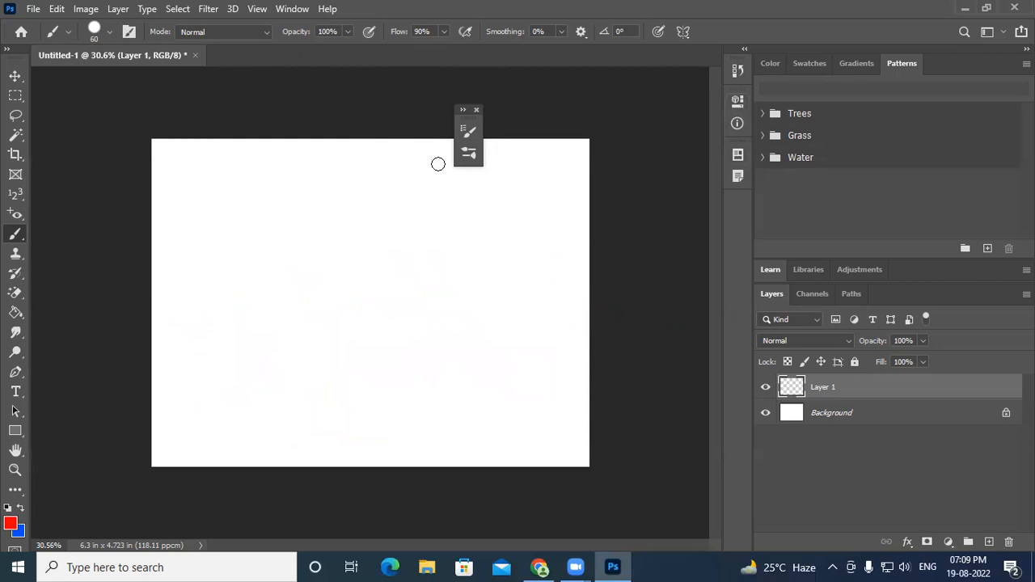
Check the Dual Brush settings, close them, and switch the brush to the Soft Round preset from General Brushes.
click(469, 131)
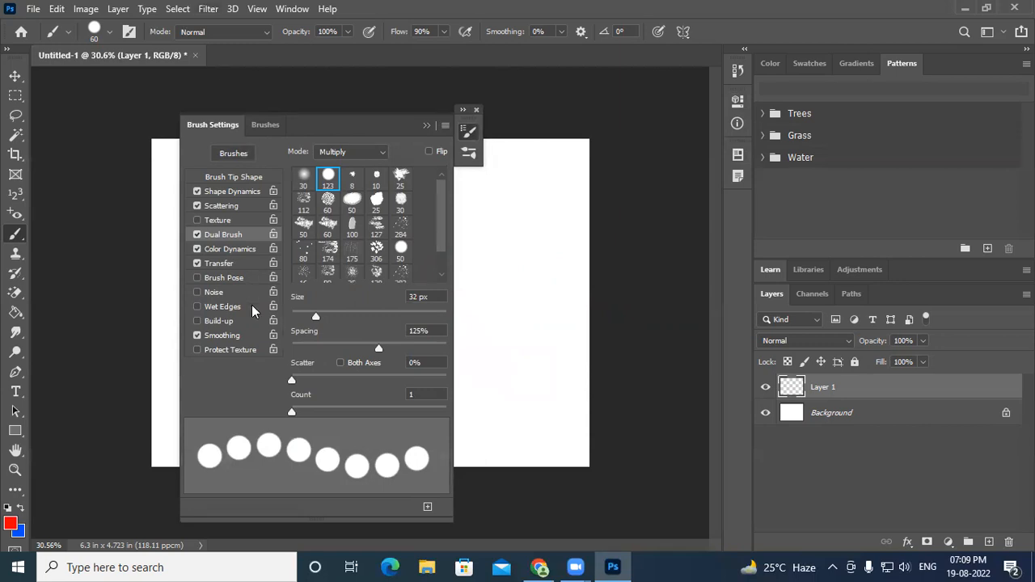
click(427, 126)
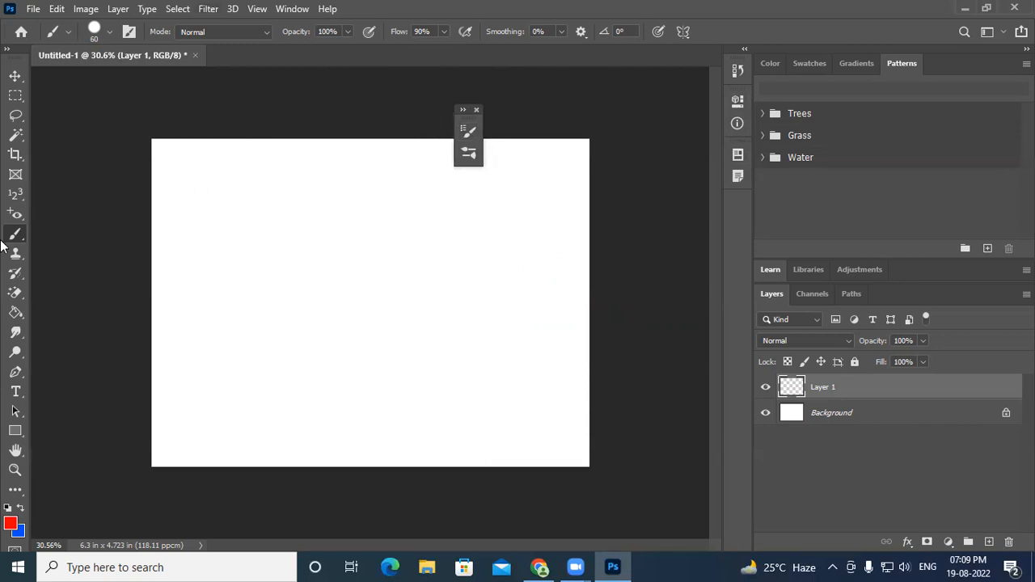
click(94, 32)
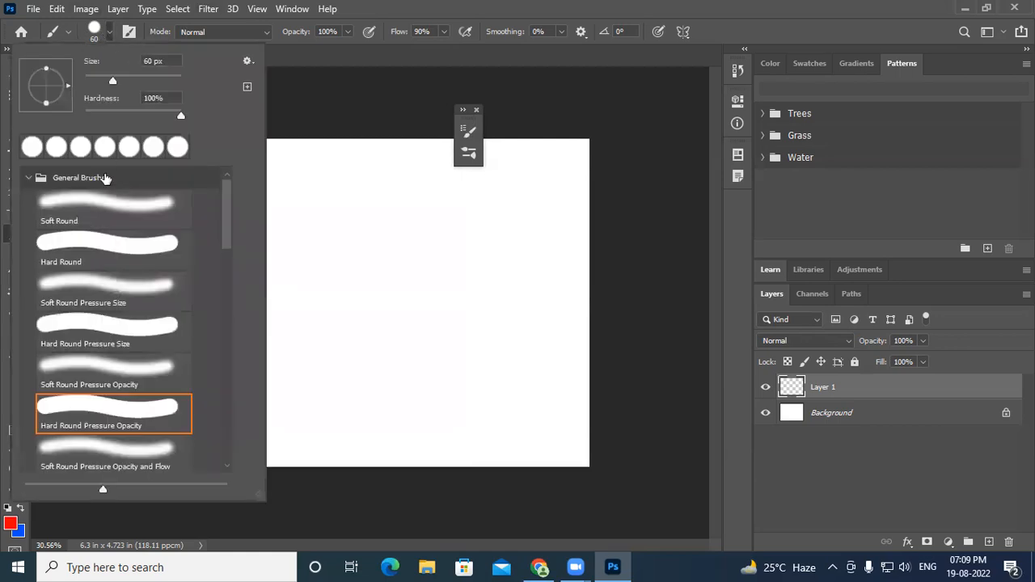
click(121, 210)
double_click(121, 211)
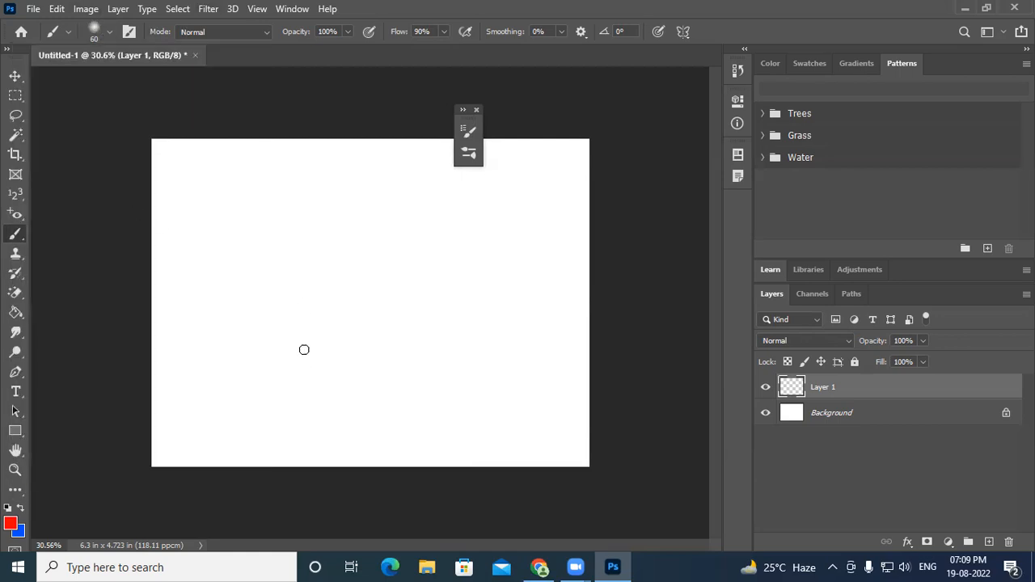
Enlarge the Soft Round brush to 1400 px.
key(bracketright)
key(bracketright)
key(bracketright)
key(bracketright)
key(bracketright)
key(bracketright)
key(bracketright)
key(bracketright)
key(bracketright)
key(bracketright)
key(bracketright)
key(bracketright)
key(bracketright)
key(bracketright)
key(bracketright)
key(bracketright)
key(bracketright)
key(bracketright)
key(bracketright)
key(bracketright)
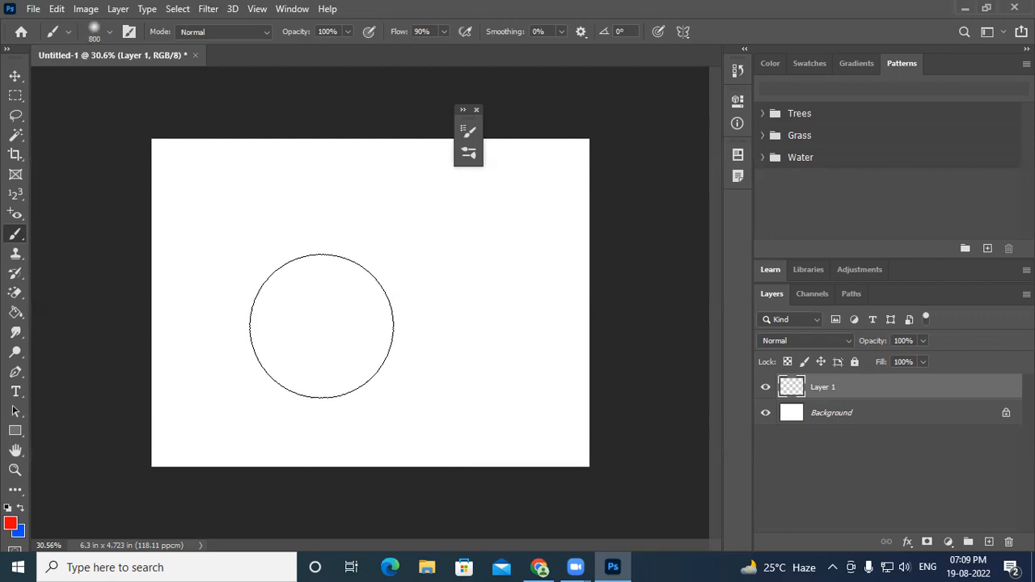
key(bracketright)
key(bracketright)
key(bracketright)
key(bracketright)
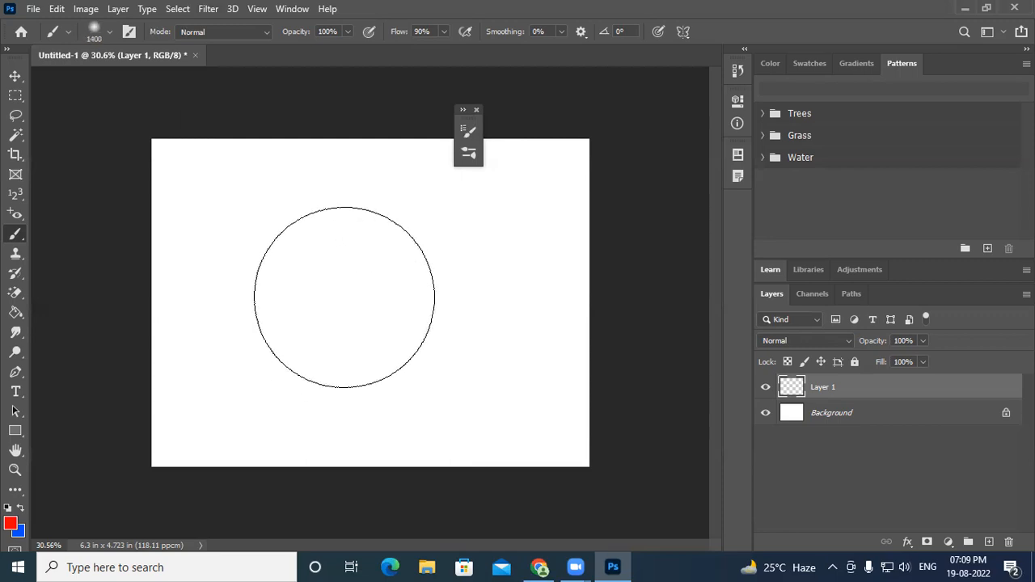
Stamp one large soft red spot slightly left of the canvas centre and undo it.
click(344, 297)
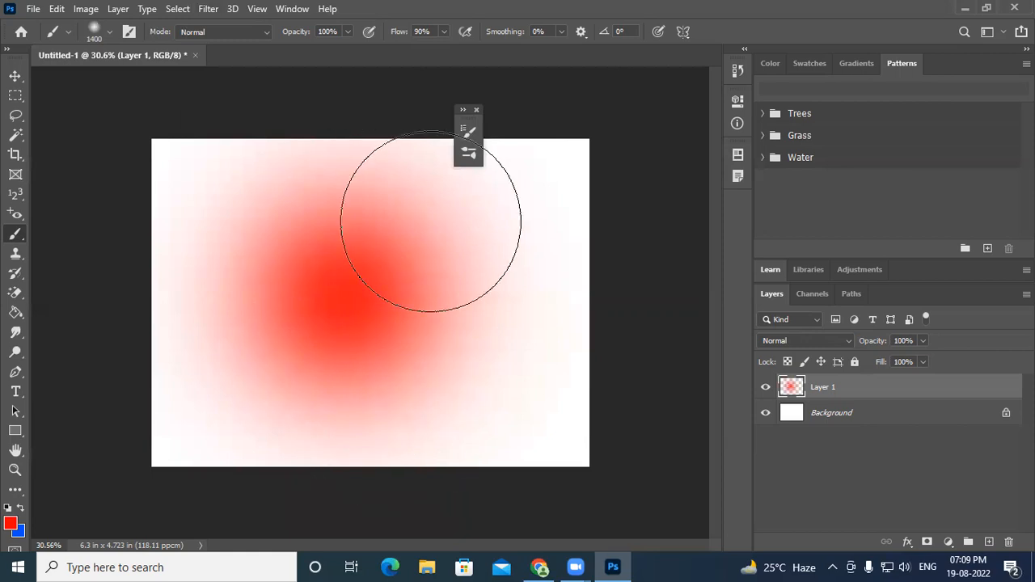
key(ctrl+z)
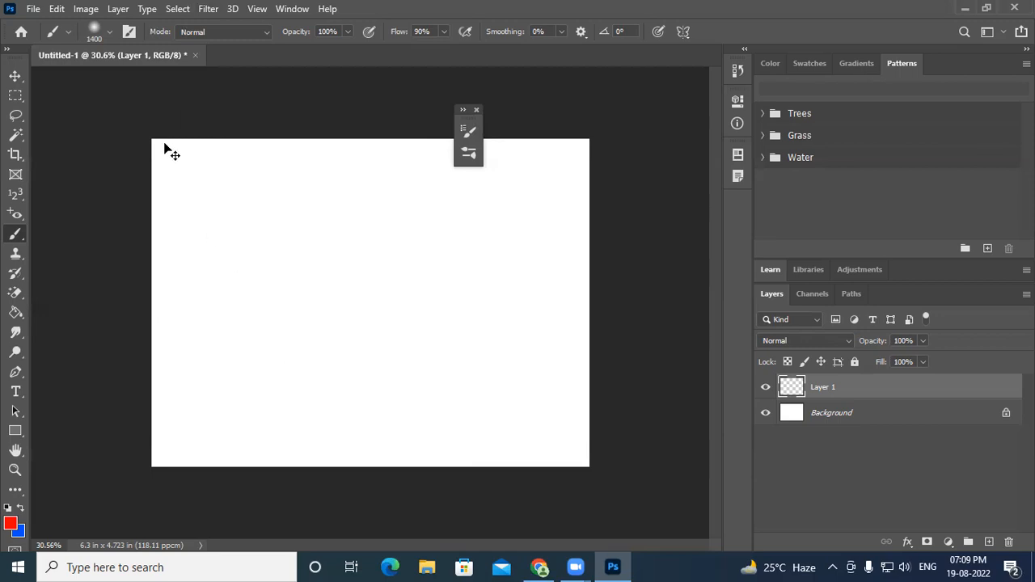
Float the Untitled-1 document in its own window and dock the floating brush panels with the other collapsed panels.
drag(87, 53, 150, 280)
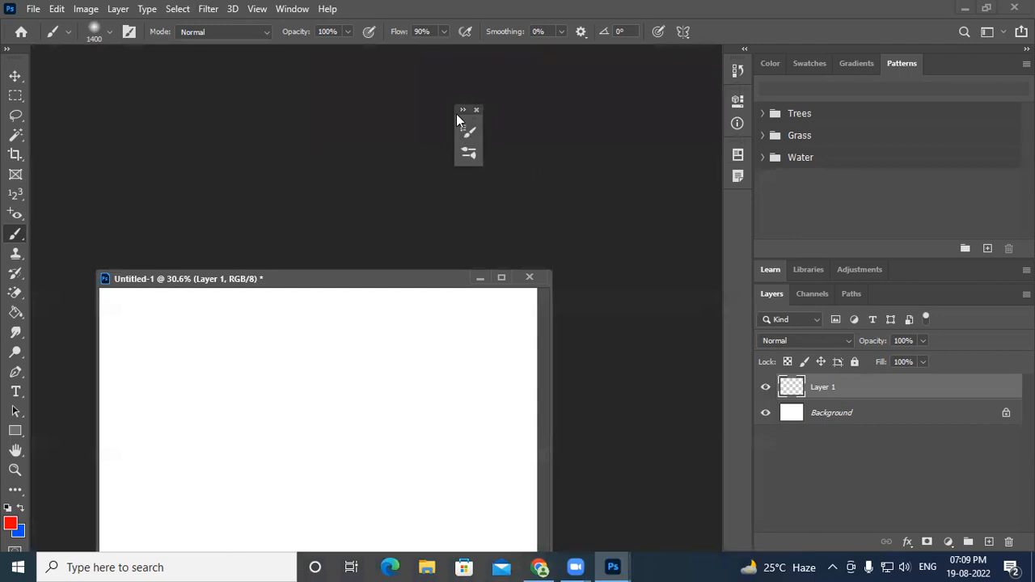
mouse_move(466, 126)
mouse_down()
mouse_move(550, 235)
mouse_move(723, 231)
mouse_move(738, 218)
mouse_up()
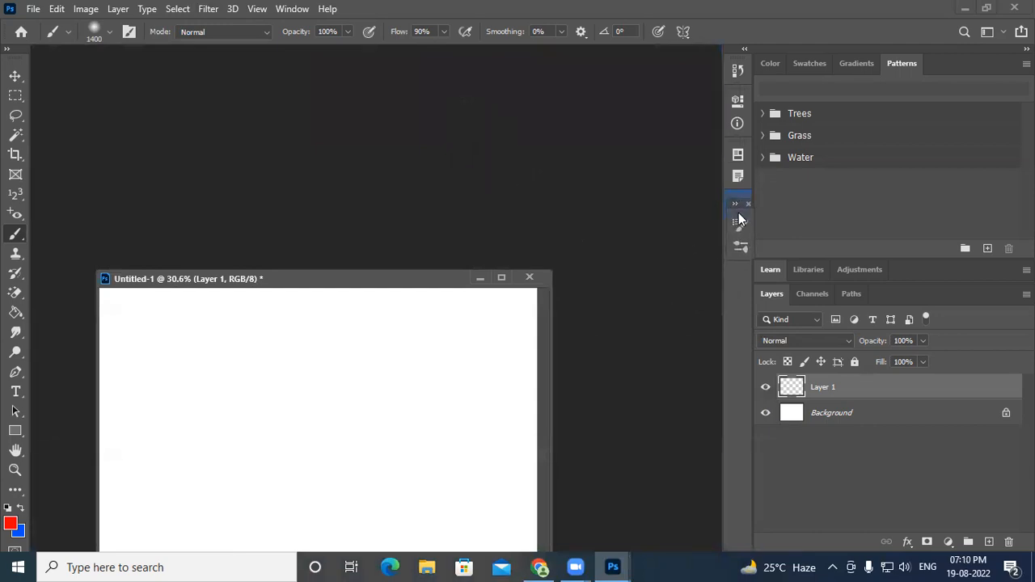
Open the motorcycle rider photo 82fe7f5a4f23b468009e4d9cee16dda8.jpg from the photoshop folder and float it in its own window overlapping Untitled-1.
key(ctrl+o)
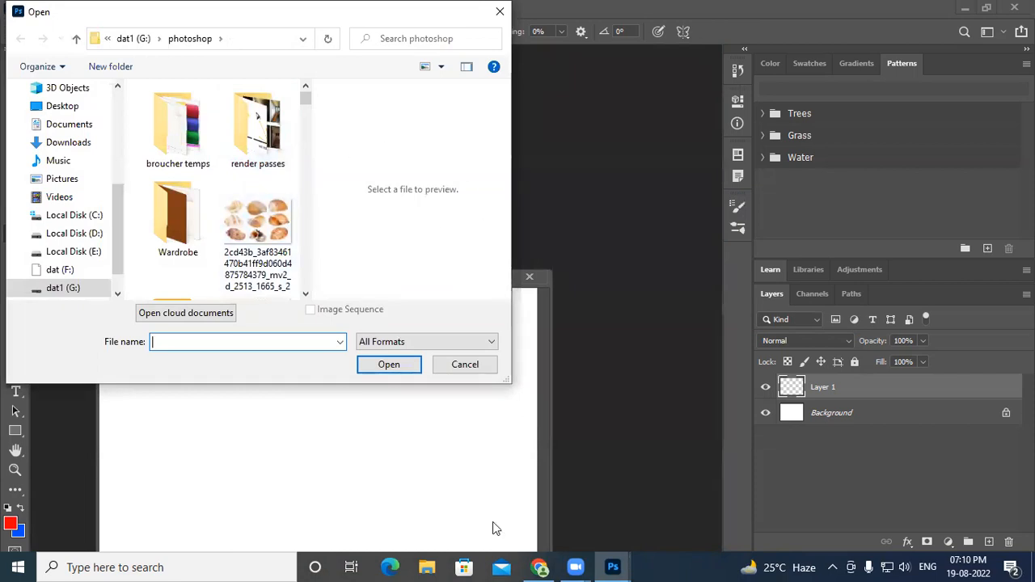
drag(505, 379, 874, 470)
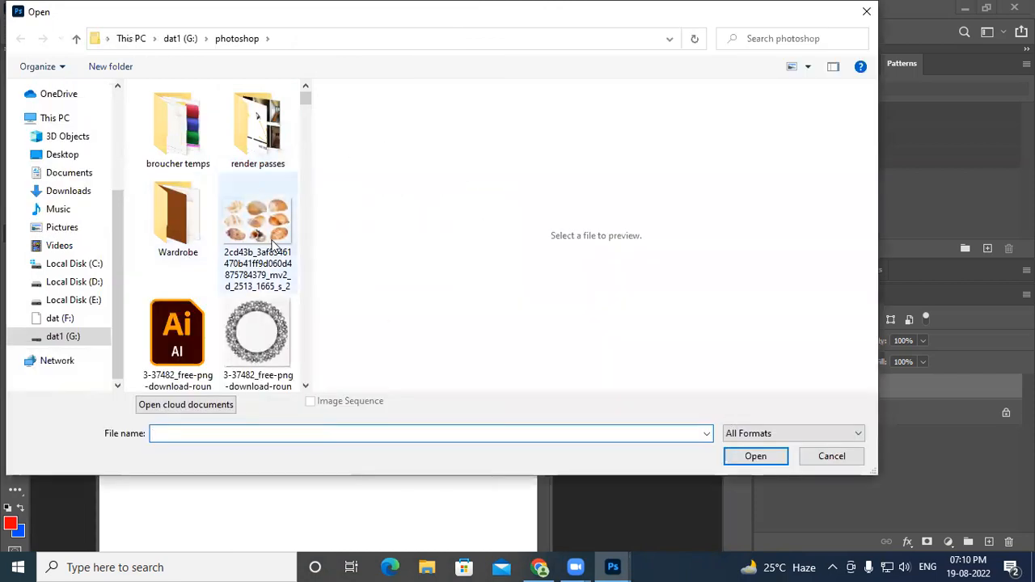
scroll(273, 247, down, 3)
scroll(272, 267, down, 2)
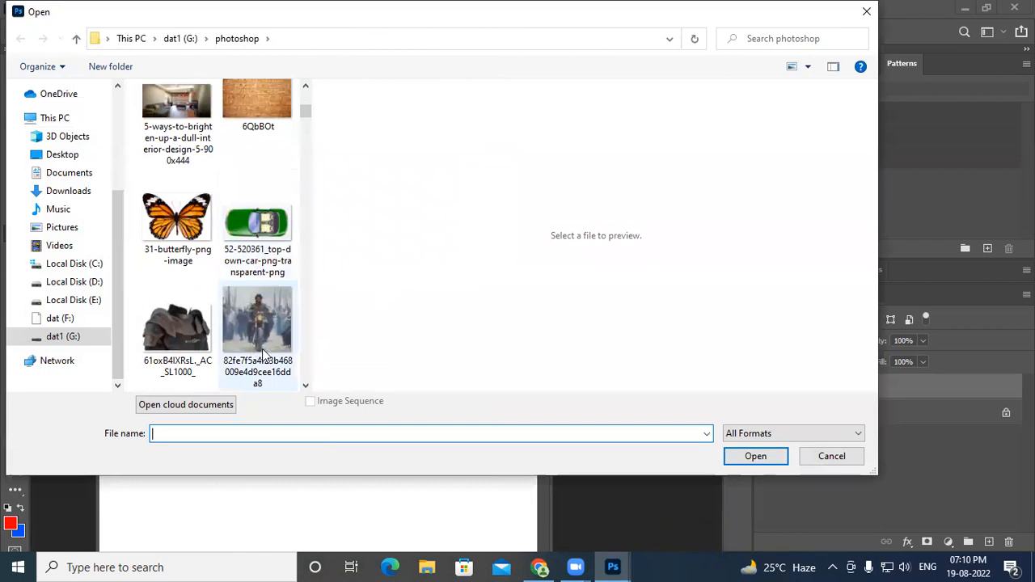
scroll(259, 312, down, 1)
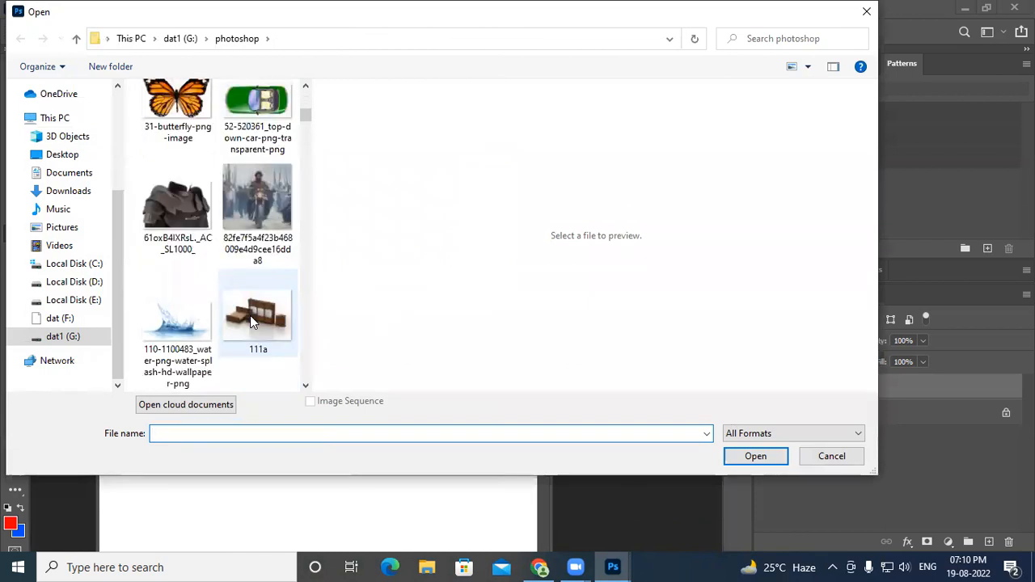
click(257, 202)
click(756, 456)
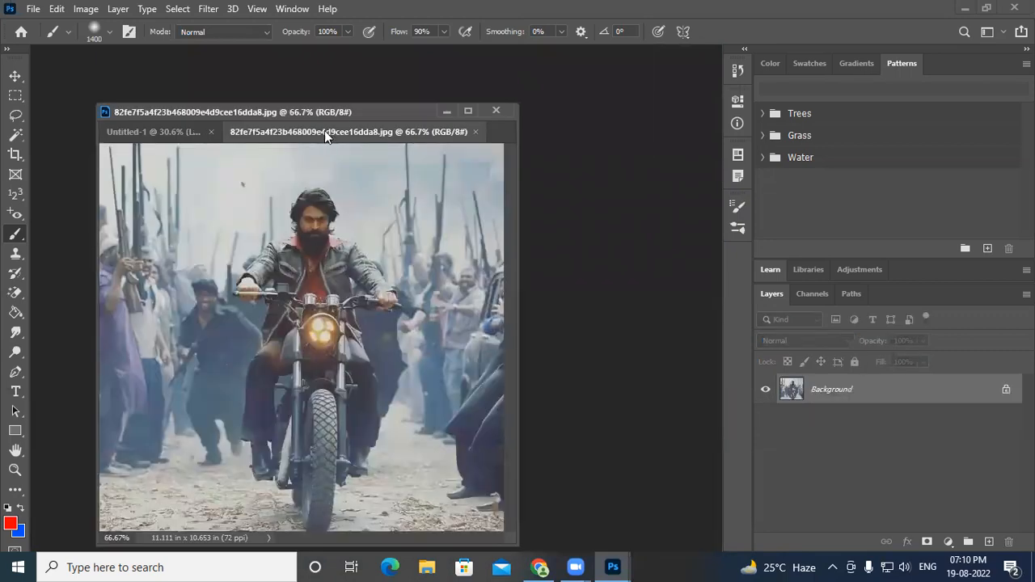
drag(497, 209, 619, 115)
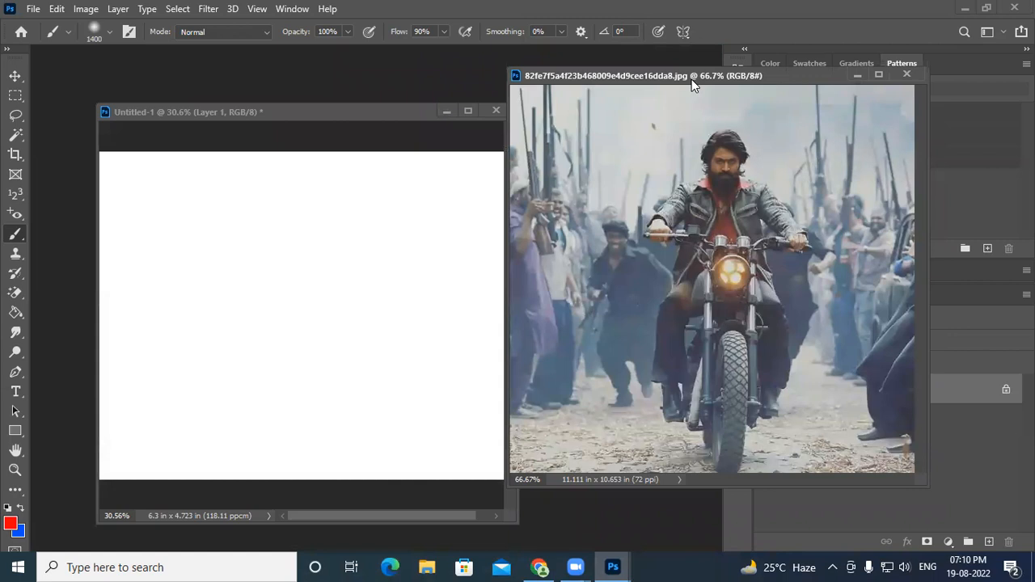
drag(691, 79, 518, 103)
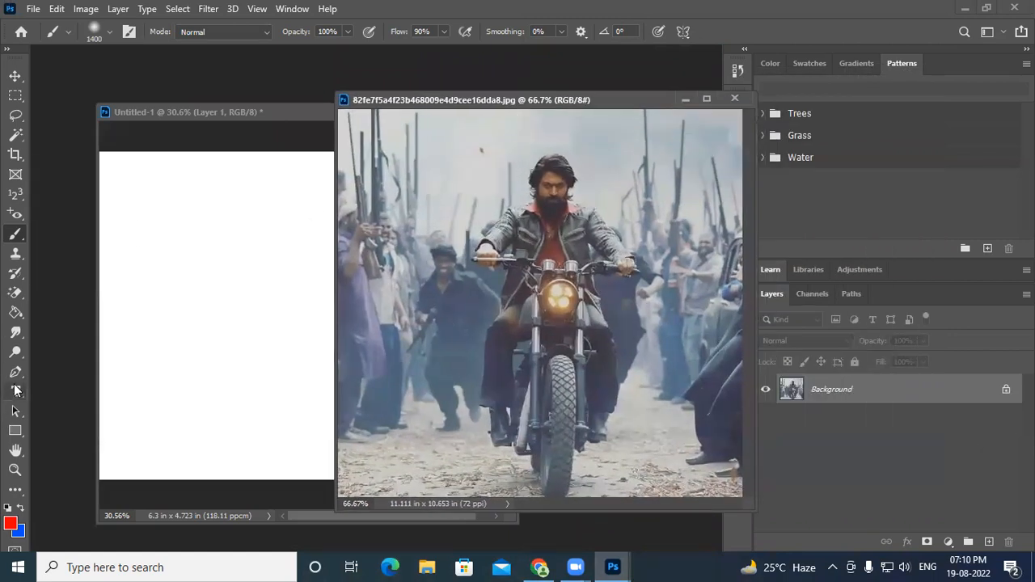
Draw a loose Lasso selection around the rider and his motorcycle.
click(15, 114)
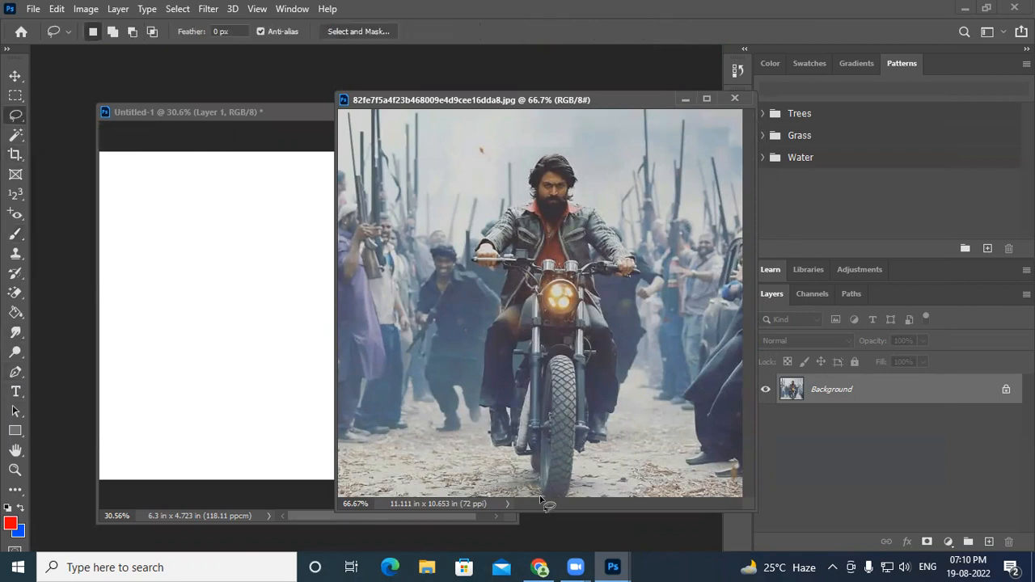
mouse_move(516, 467)
mouse_down()
mouse_move(481, 421)
mouse_move(478, 369)
mouse_move(496, 293)
mouse_move(494, 272)
mouse_move(470, 254)
mouse_move(493, 215)
mouse_move(522, 198)
mouse_move(540, 151)
mouse_move(557, 148)
mouse_move(580, 170)
mouse_move(580, 203)
mouse_move(625, 244)
mouse_move(642, 285)
mouse_move(610, 288)
mouse_move(625, 402)
mouse_move(542, 508)
mouse_up()
scroll(550, 469, down, 3)
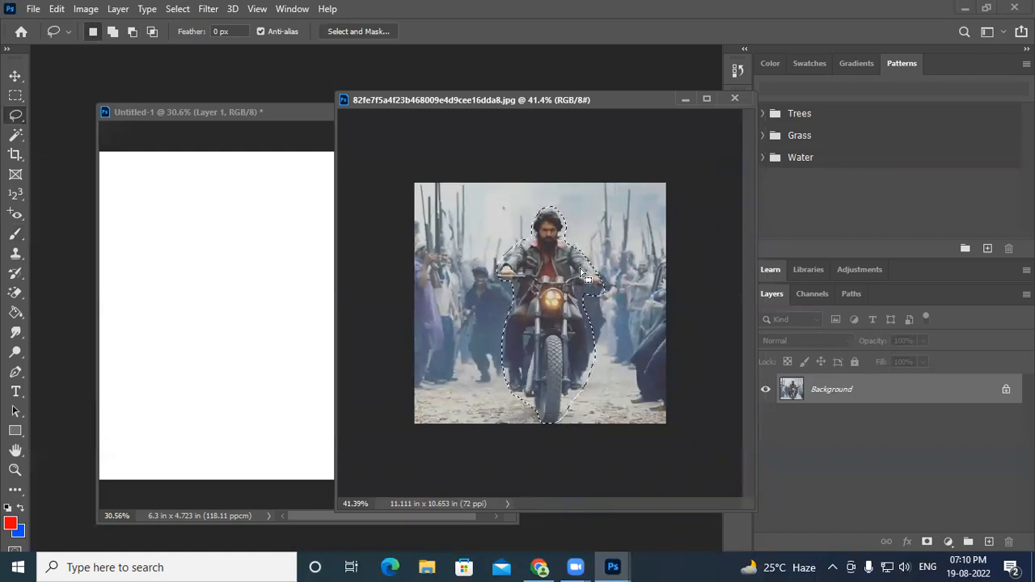
Refine the rider selection in Select and Mask, trying Smart Radius at 46 px and settling on a 15 px radius with Smart Radius off.
click(354, 32)
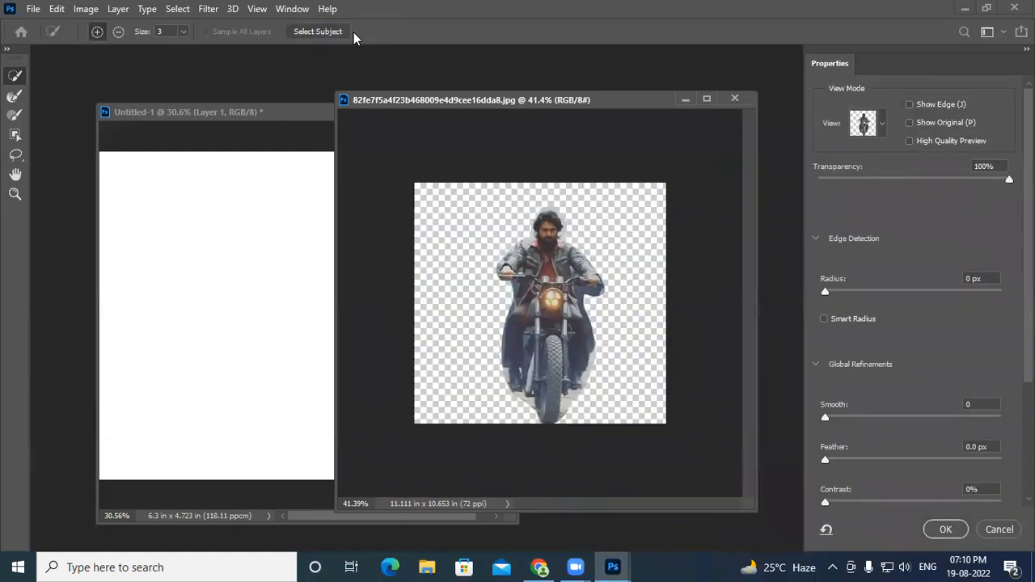
scroll(619, 347, up, 3)
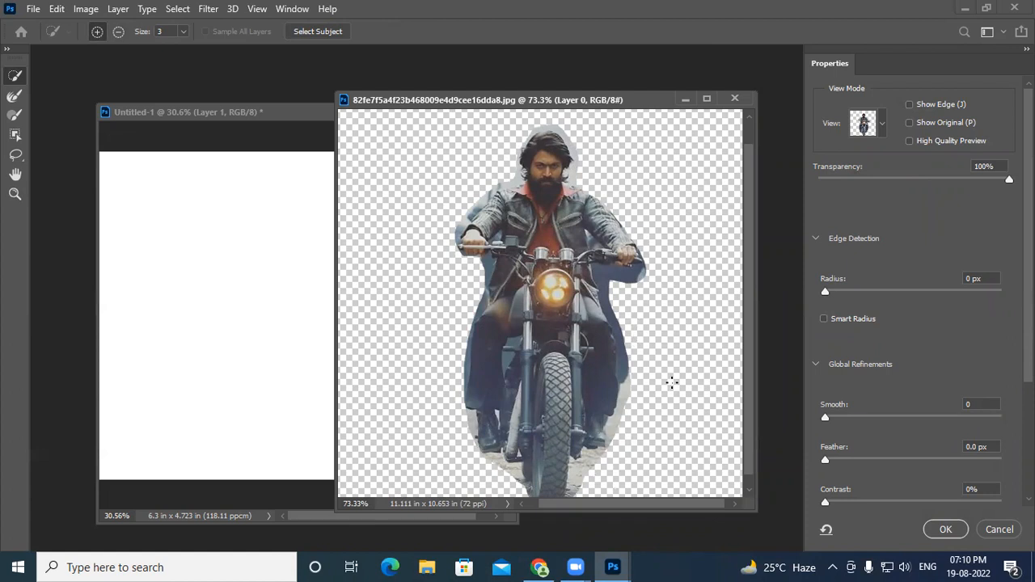
click(825, 320)
drag(829, 291, 931, 290)
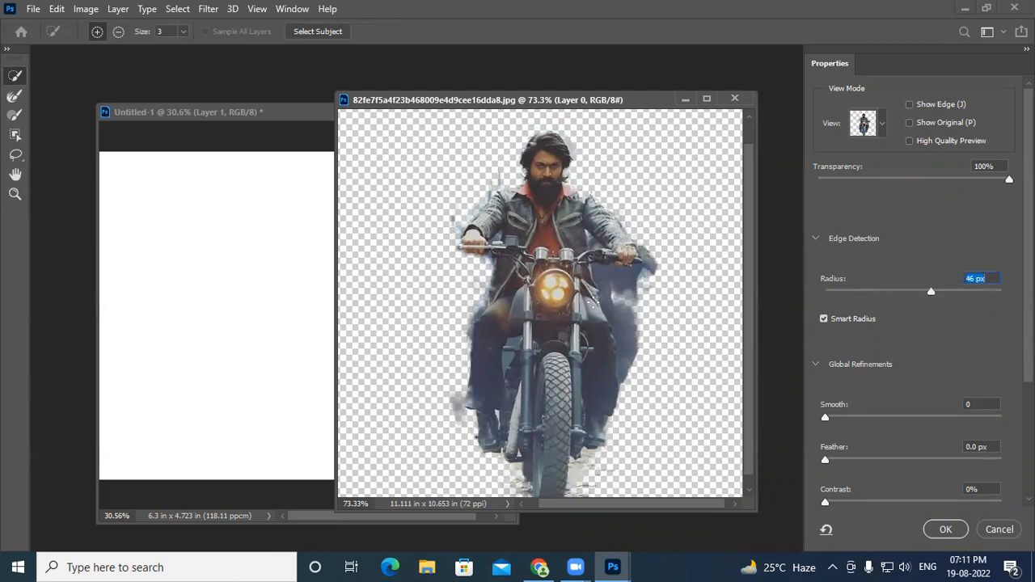
click(825, 319)
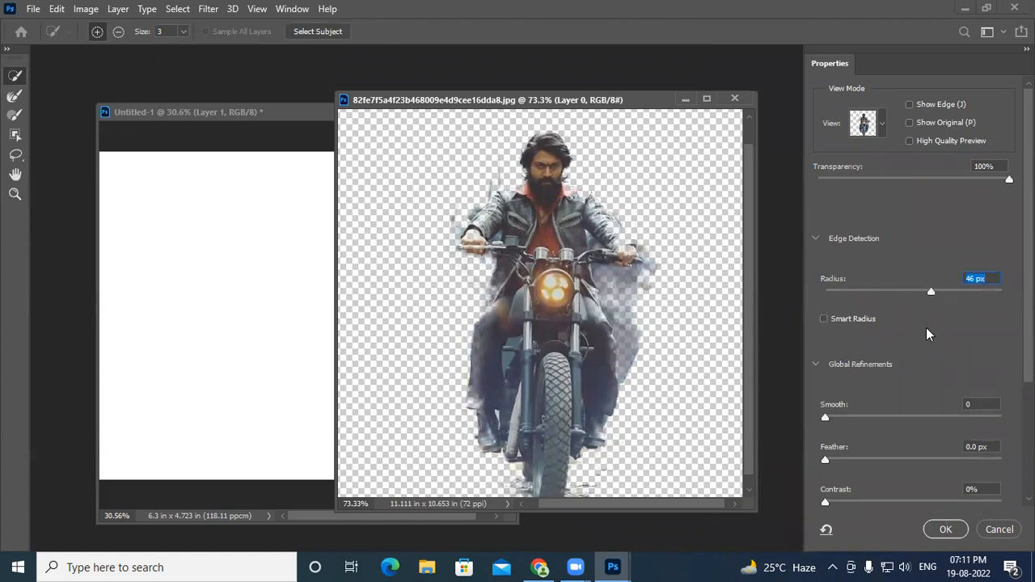
drag(924, 291, 902, 289)
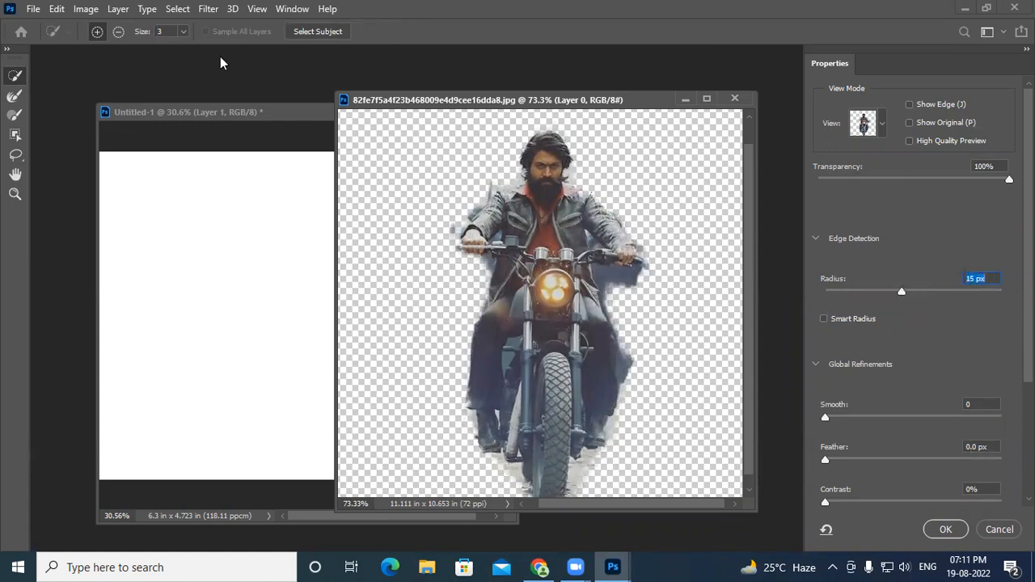
Subtract the leftover background beside the rider's leg and below the handlebar grip on the image's right side.
click(118, 32)
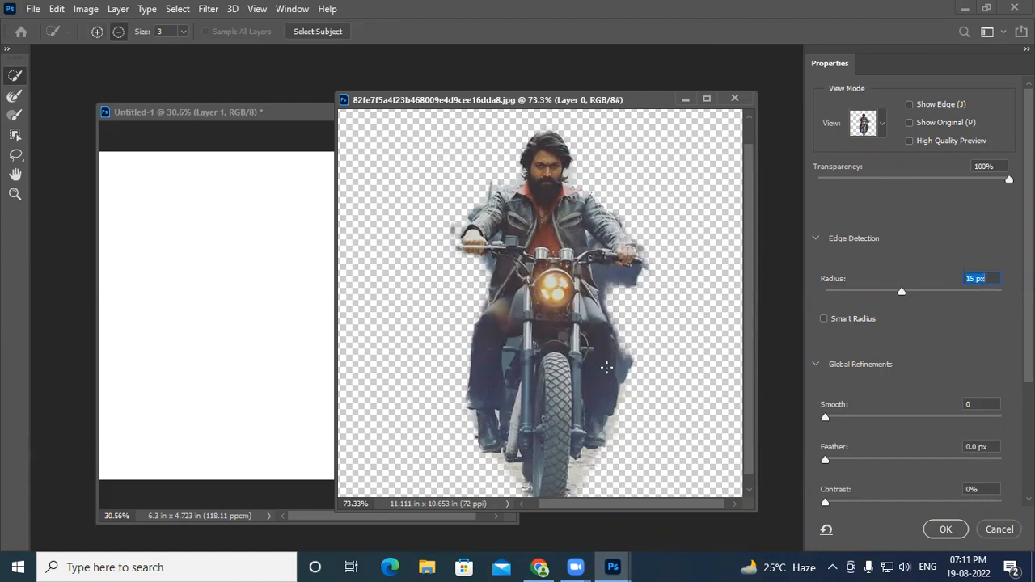
drag(627, 356, 627, 380)
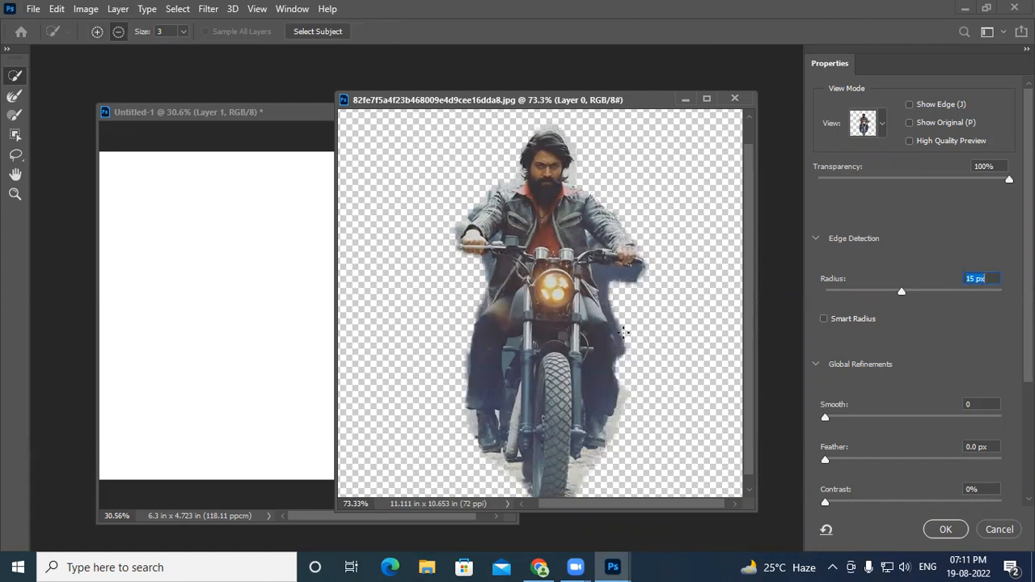
drag(624, 332, 614, 291)
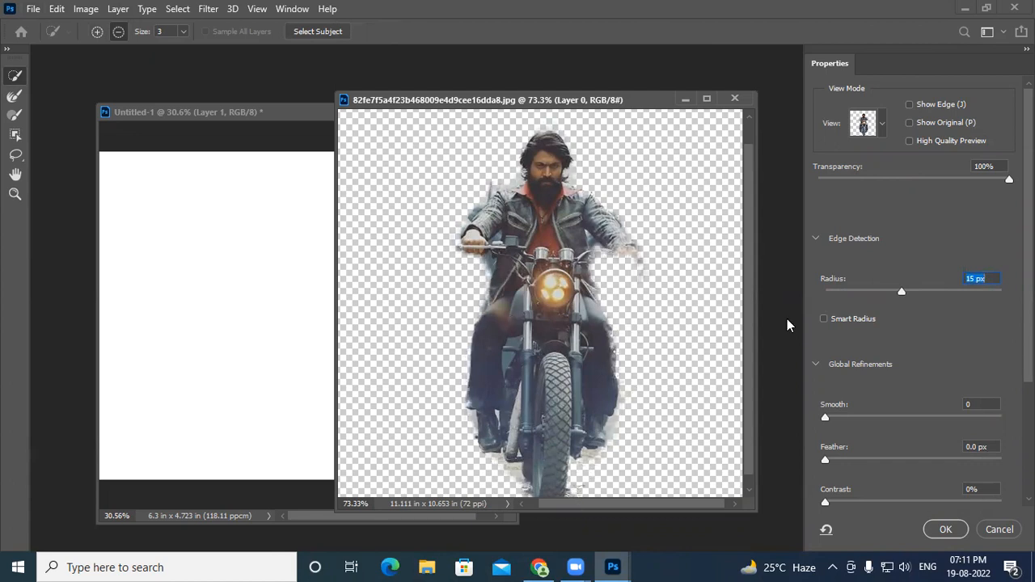
Add the missing parts of the rider's leg, hands and handlebar ends back into the selection.
click(97, 31)
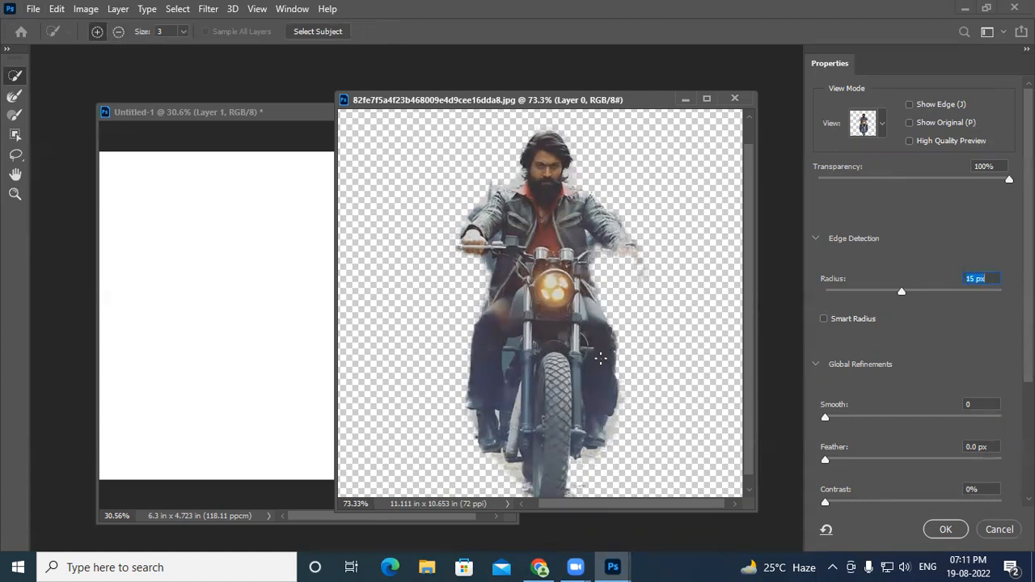
drag(610, 351, 605, 339)
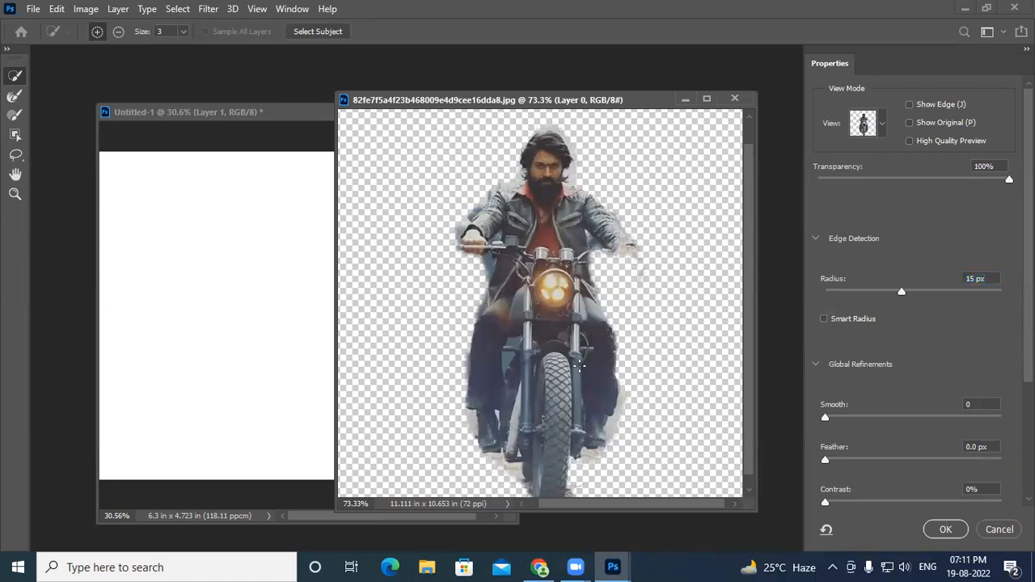
drag(630, 250, 615, 244)
drag(461, 248, 480, 250)
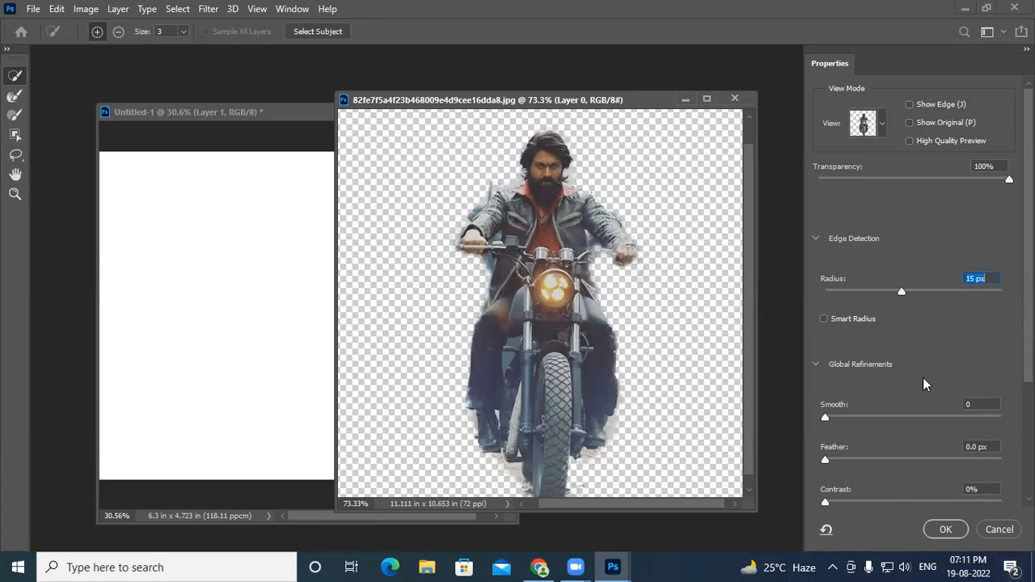
Set the edge detection radius to 11 px and apply the refined selection.
scroll(934, 335, down, 1)
scroll(934, 336, down, 5)
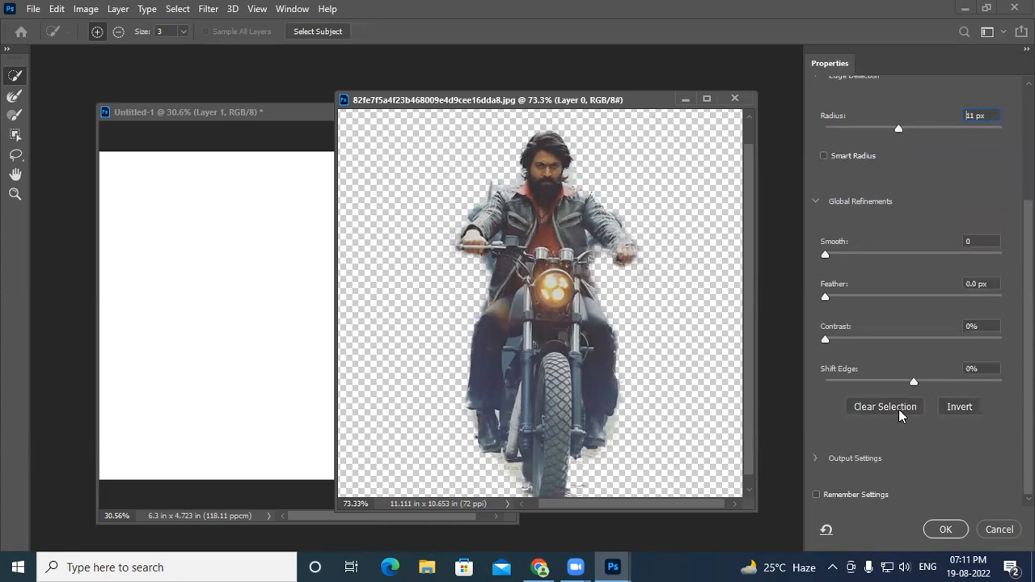
click(945, 530)
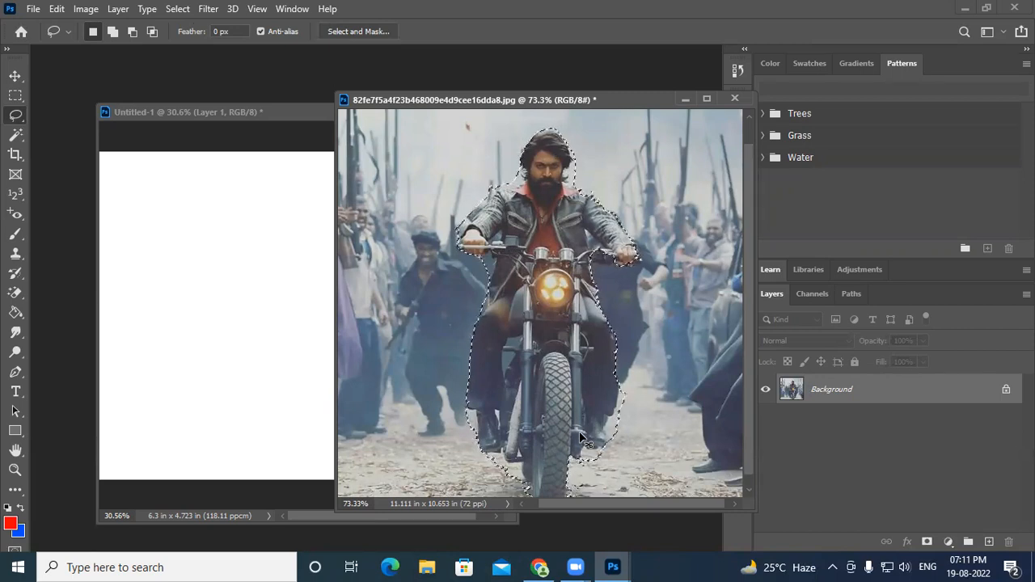
Copy the selected rider and motorcycle onto a new layer, and select the Background layer.
key(ctrl+j)
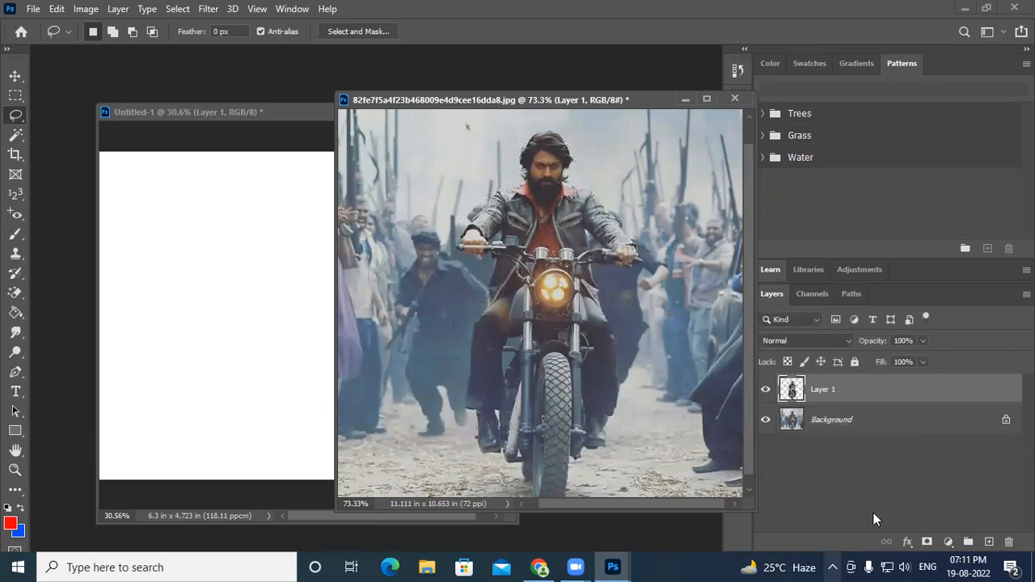
click(908, 422)
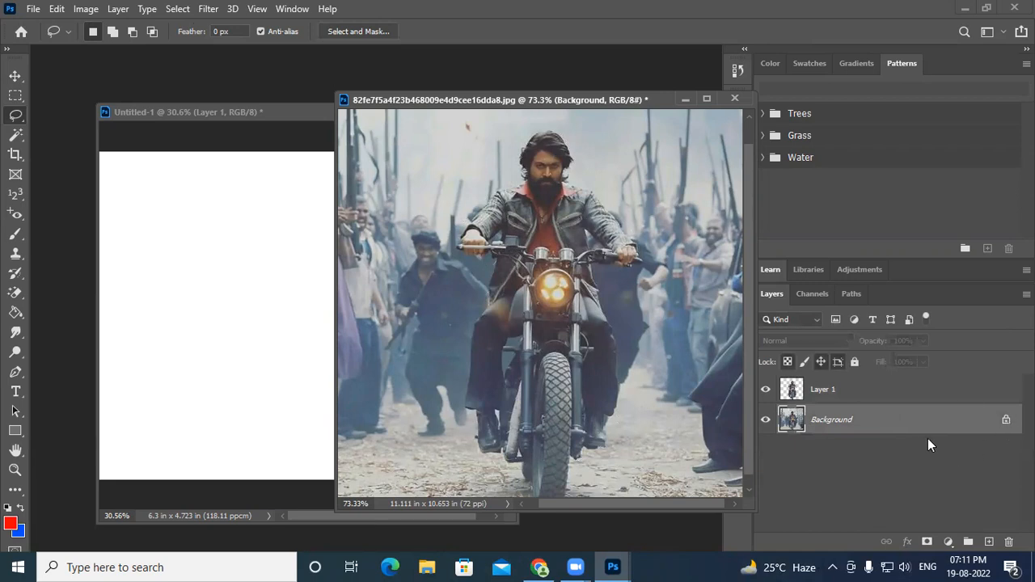
Delete the Background layer and keep the cut-out rider layer selected on transparency.
key(Delete)
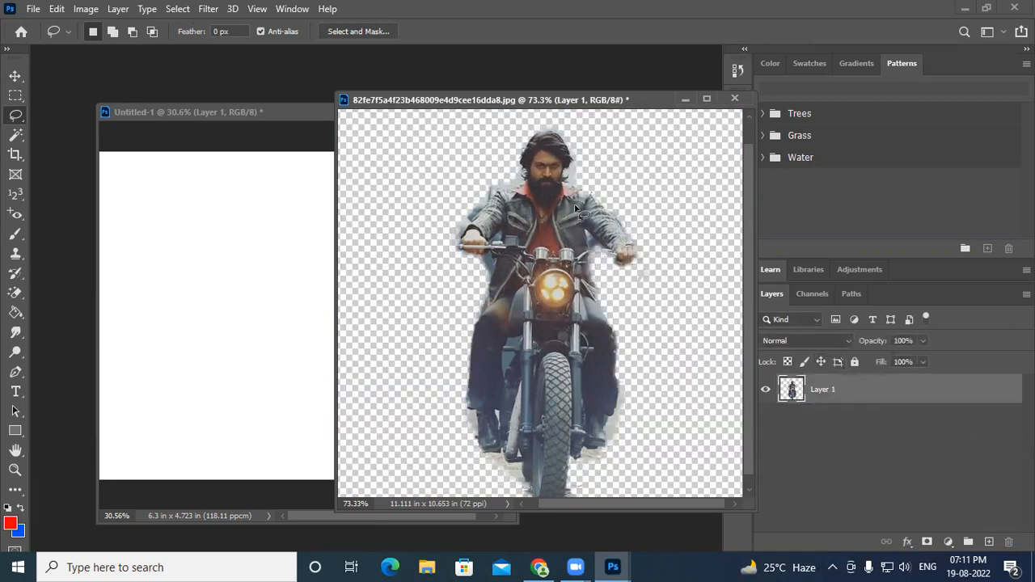
scroll(569, 280, down, 2)
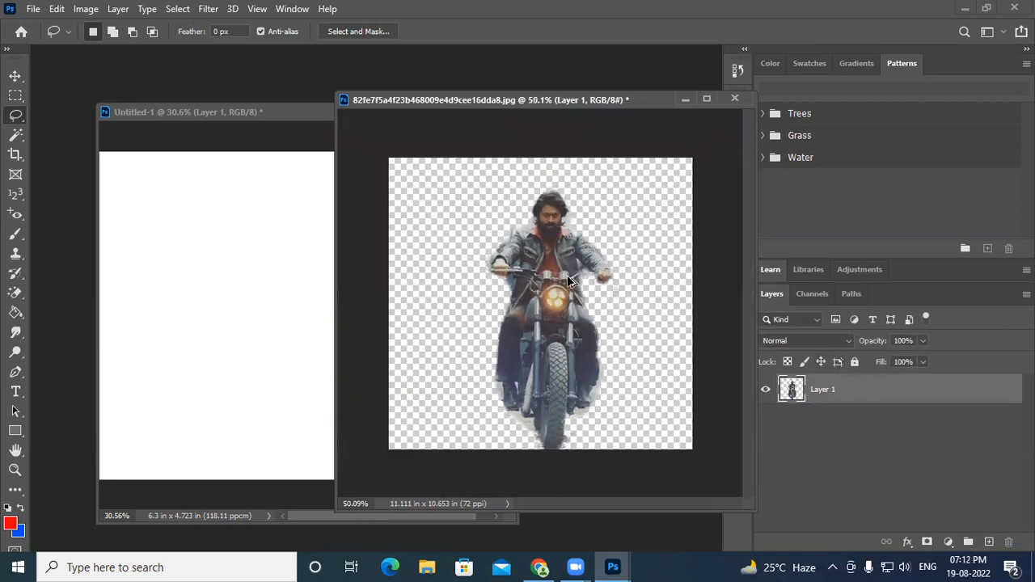
click(941, 437)
click(817, 394)
Define the cut-out motorcycle rider as a new brush preset, accepting the suggested name.
click(55, 10)
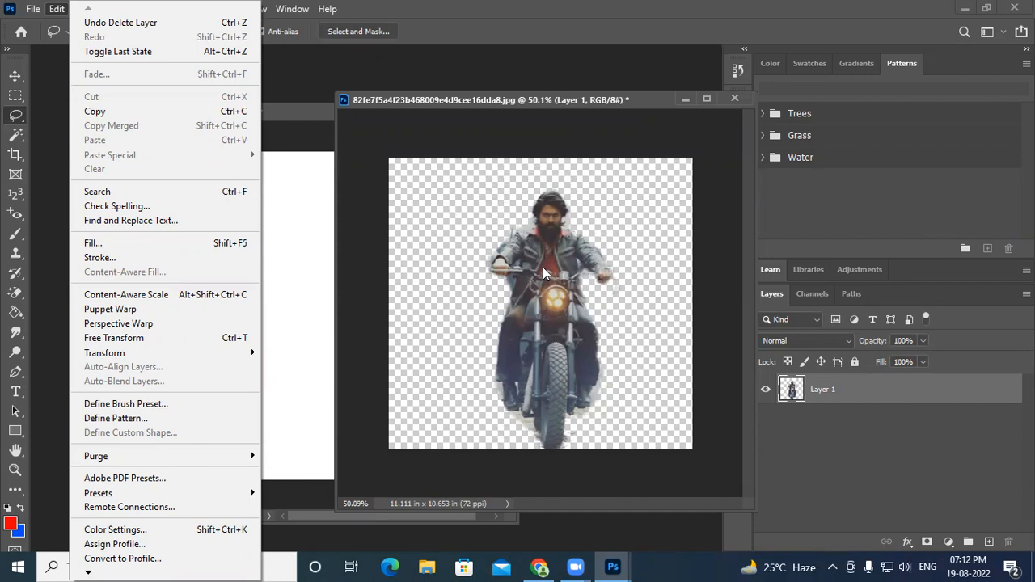
click(125, 404)
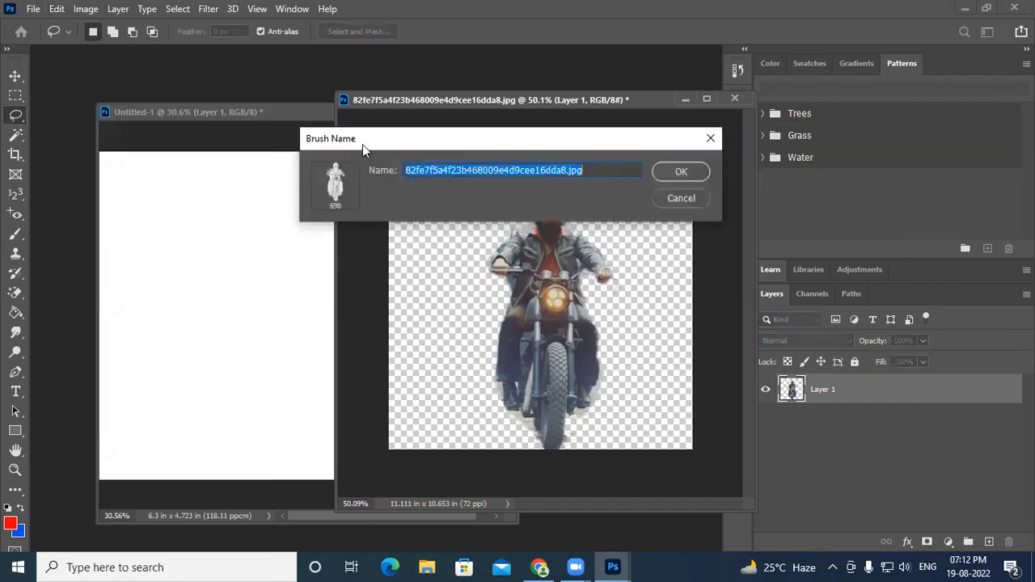
drag(371, 143, 245, 220)
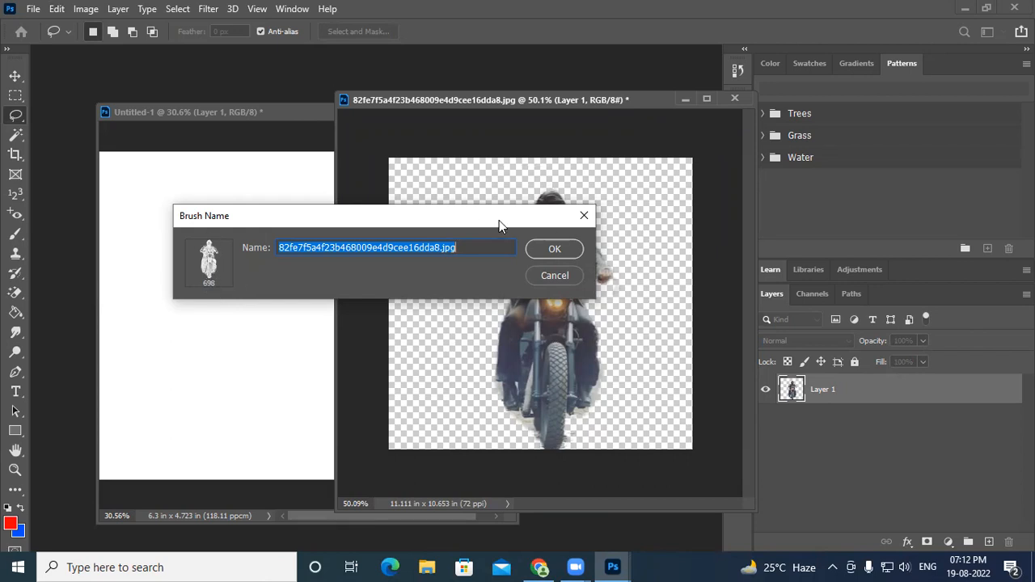
drag(488, 220, 364, 197)
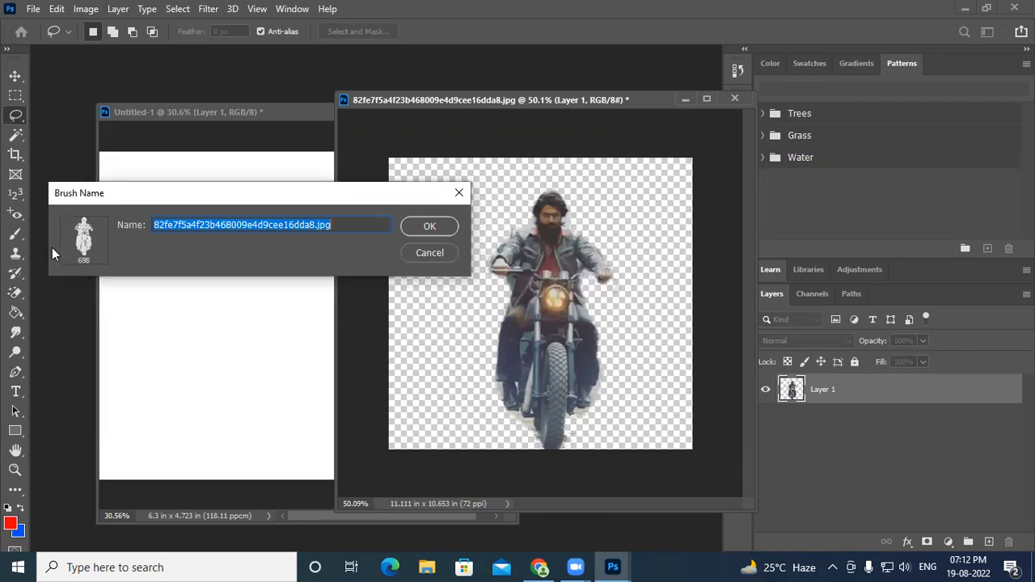
click(429, 227)
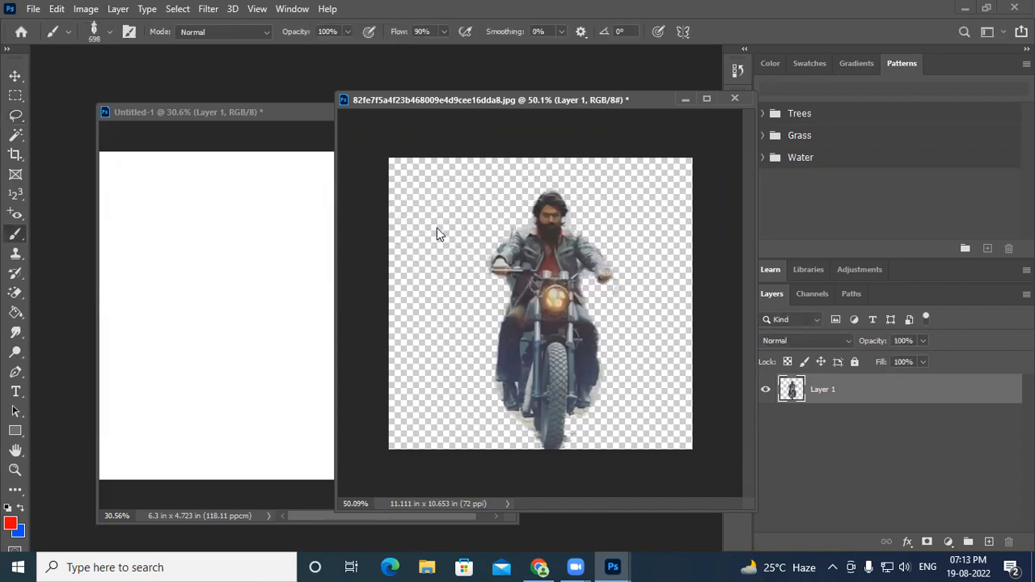
Close the rider photo without saving it and reposition the blank Untitled-1 document window.
click(734, 98)
click(511, 229)
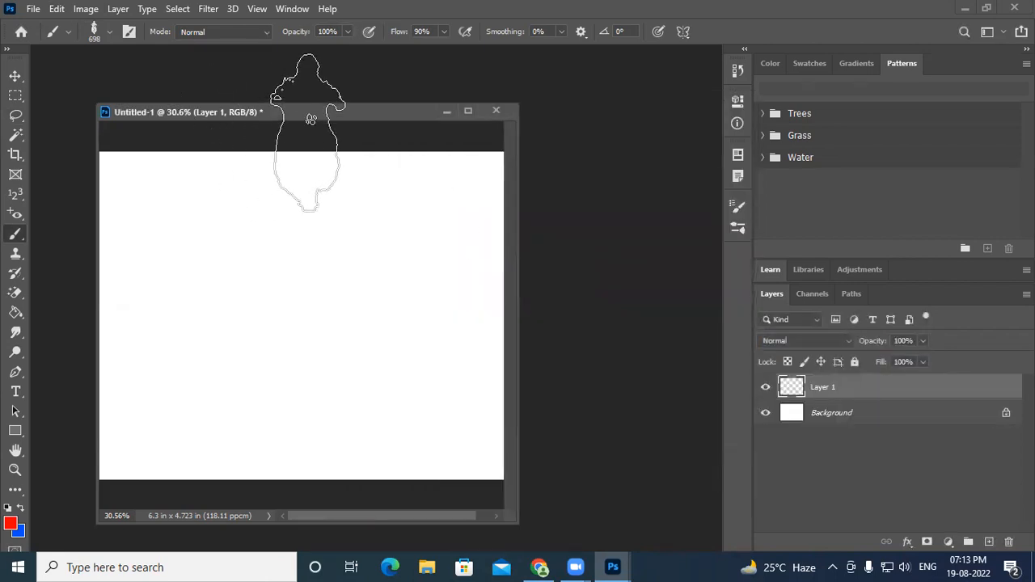
drag(303, 119, 336, 60)
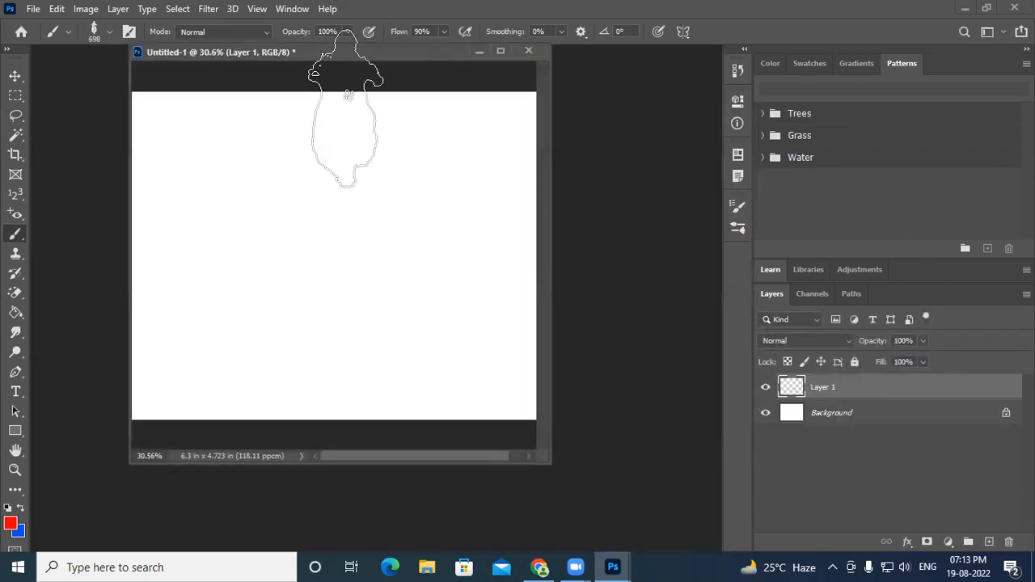
Stamp the new rider brush once in red on the canvas, inspect it up close, and undo the stamp.
click(309, 245)
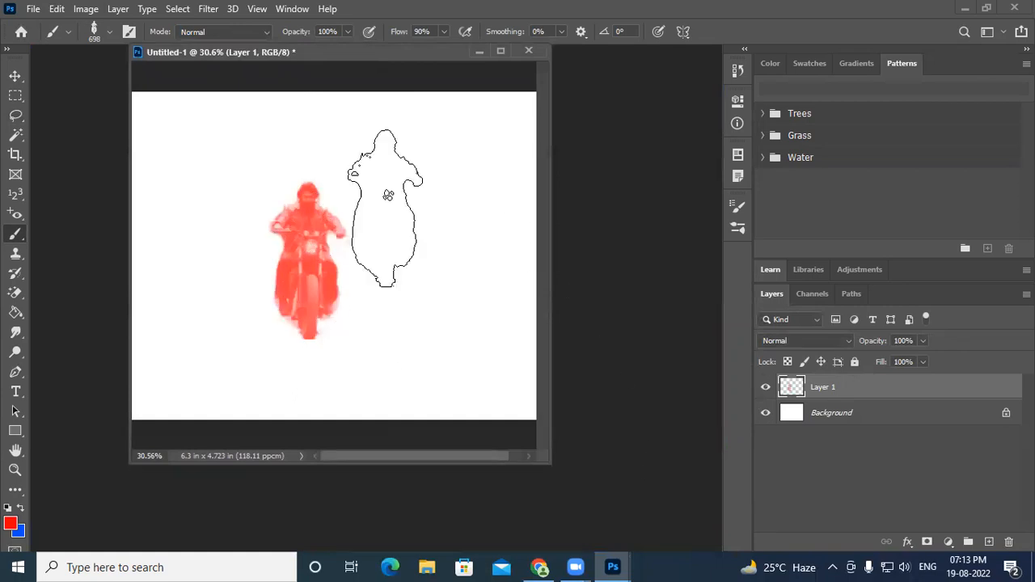
scroll(340, 219, up, 5)
scroll(335, 266, down, 1)
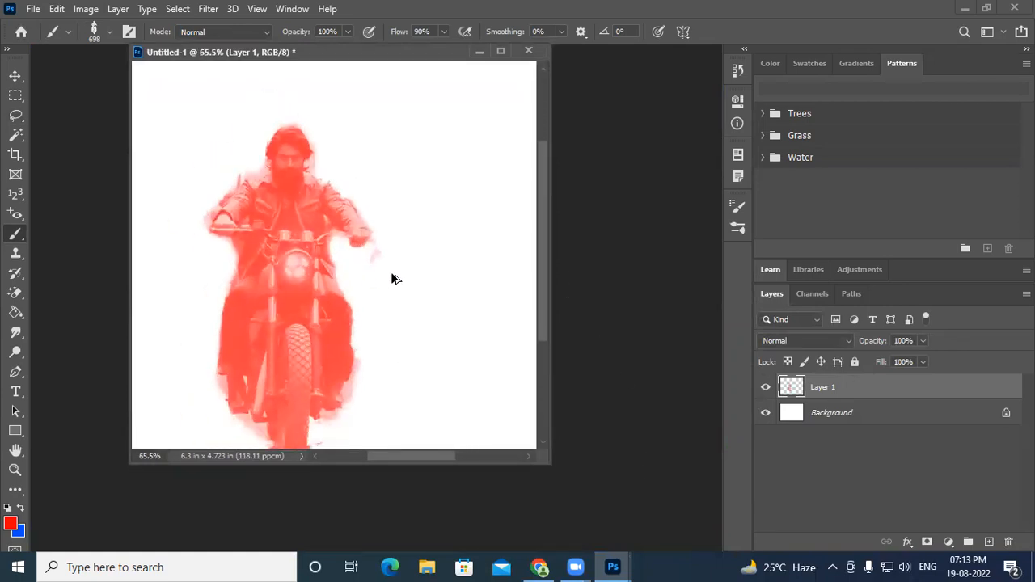
scroll(391, 279, down, 2)
key(ctrl+z)
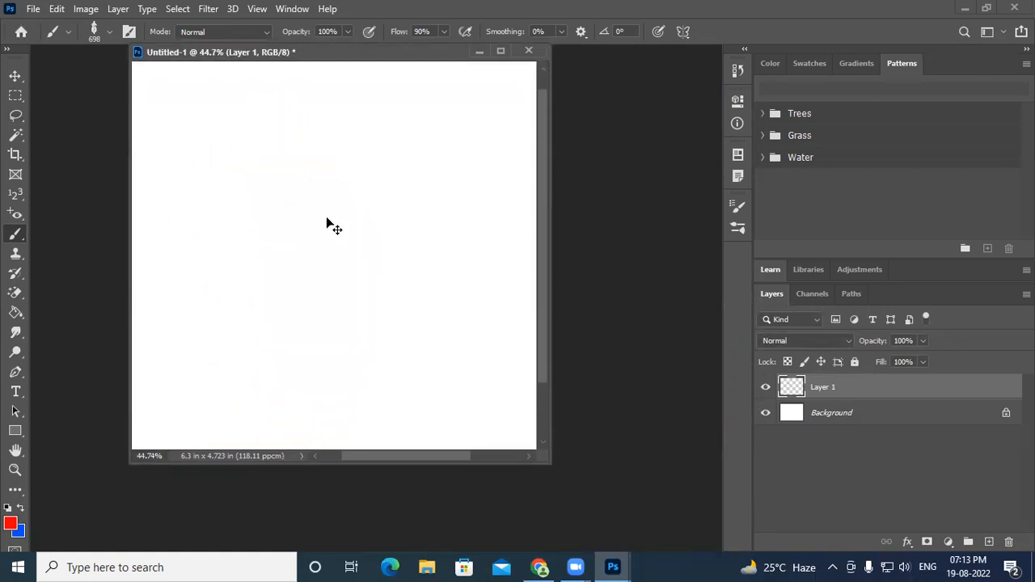
Set the foreground color to magenta ef20e8 and stamp the rider brush once on the canvas.
click(10, 524)
click(743, 165)
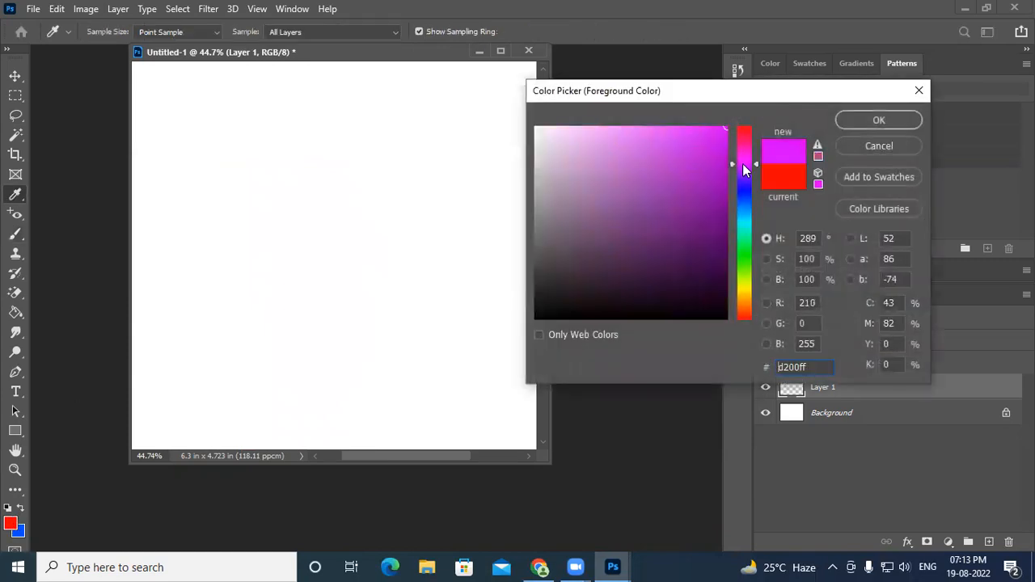
click(292, 211)
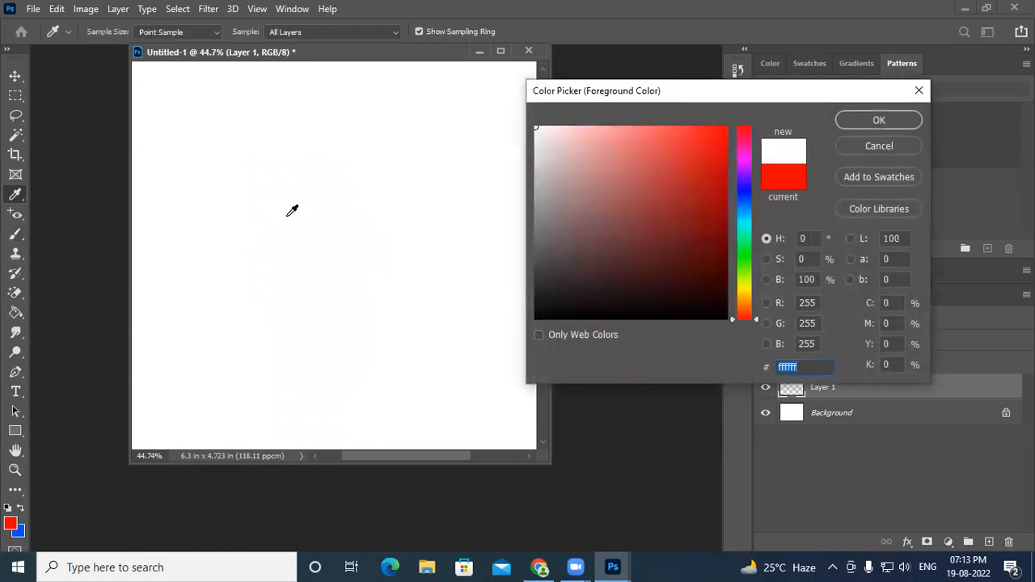
click(749, 158)
click(702, 138)
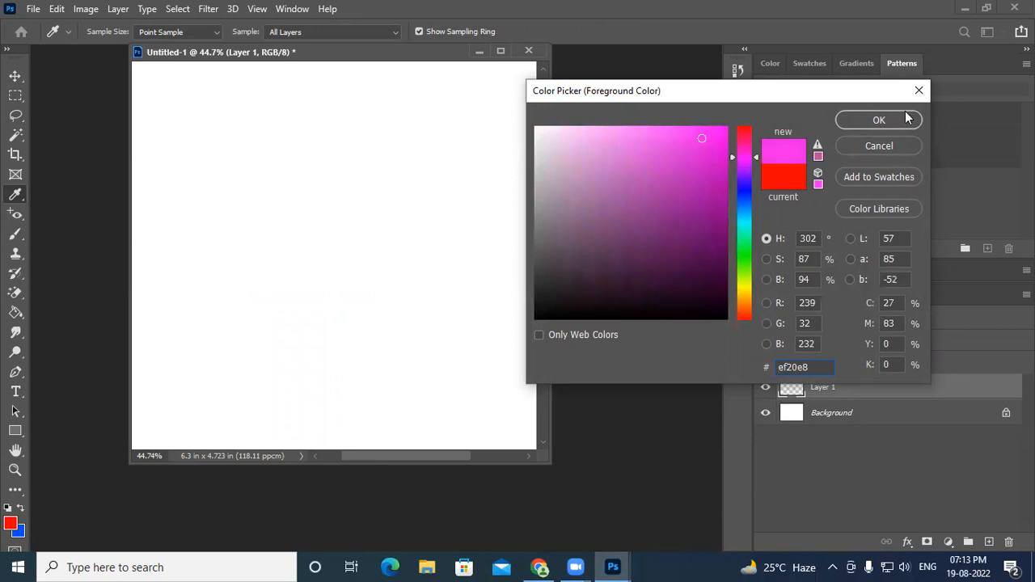
click(880, 120)
click(274, 230)
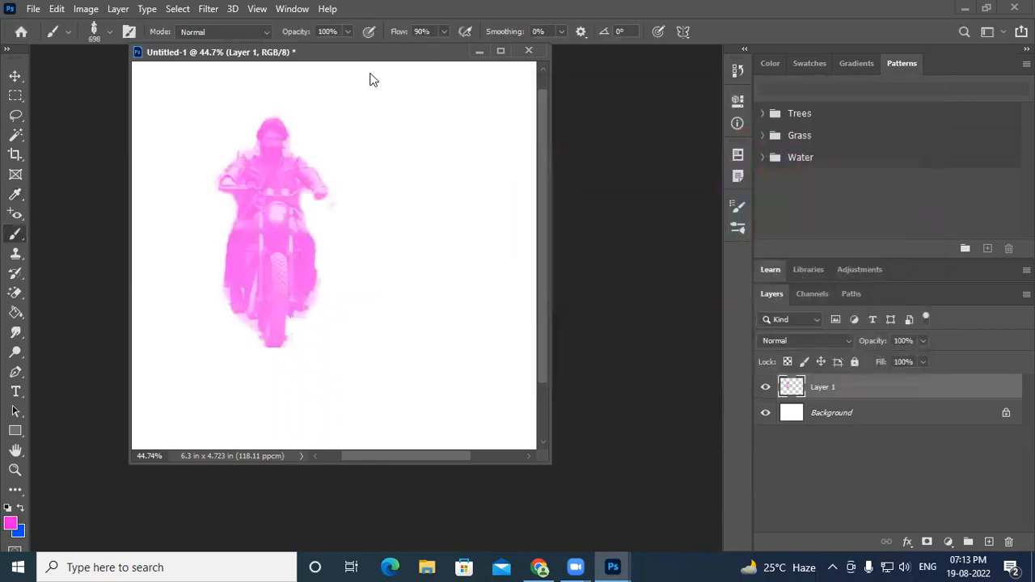
Undo the magenta rider stamp and dock the Untitled-1 document into the main workspace.
click(15, 77)
drag(322, 58, 323, 49)
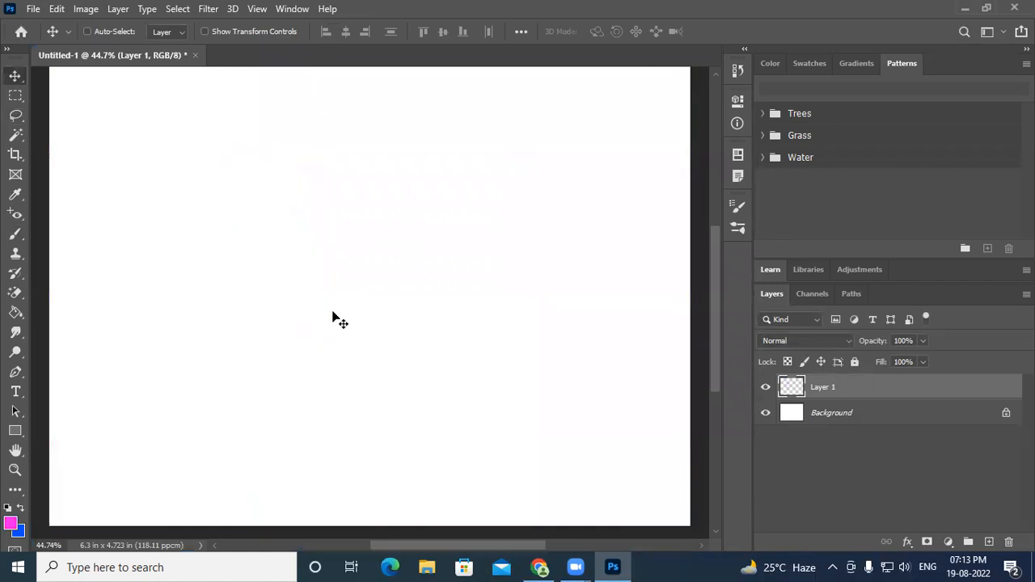
scroll(333, 313, down, 3)
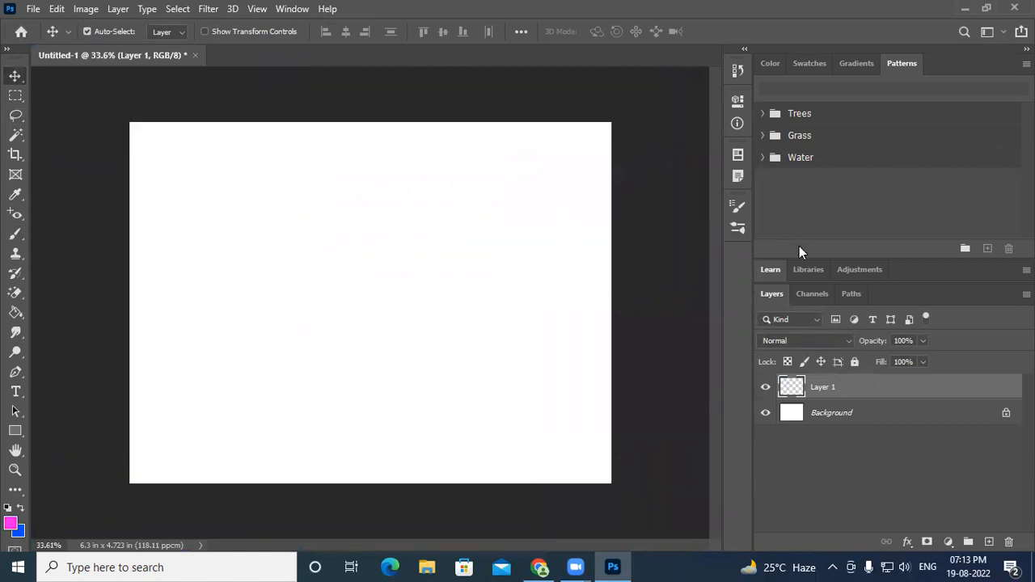
Enable Color Dynamics for the rider brush and paint a multicolour test stroke across the canvas.
click(15, 234)
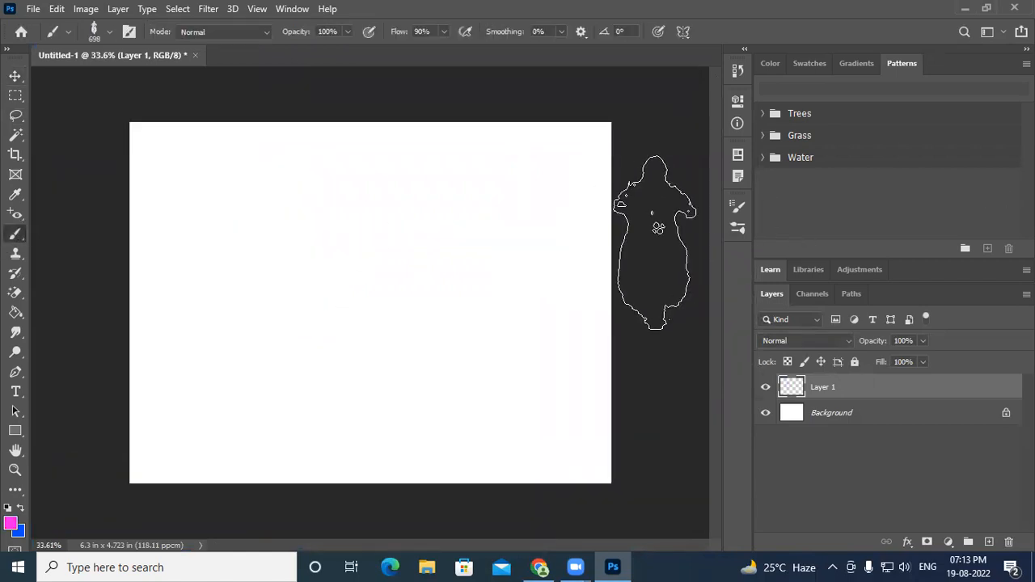
click(738, 207)
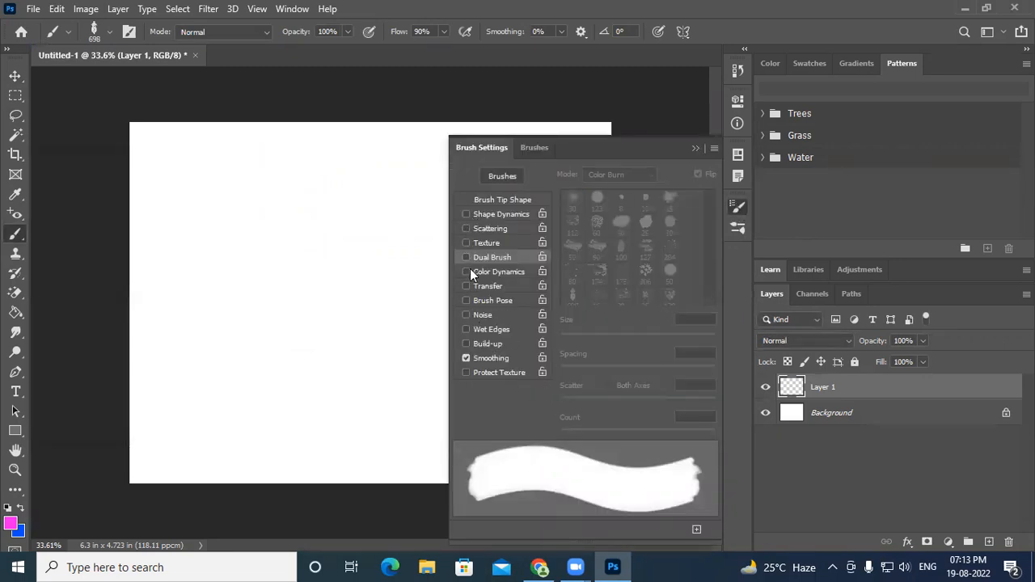
click(492, 275)
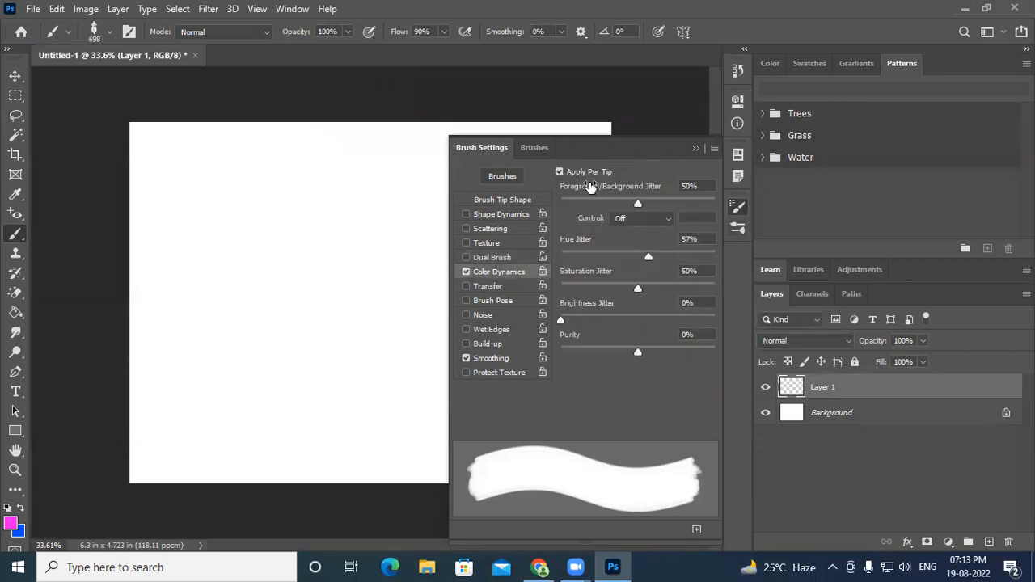
mouse_move(196, 221)
mouse_down()
mouse_move(299, 262)
mouse_move(439, 253)
mouse_move(474, 316)
mouse_up()
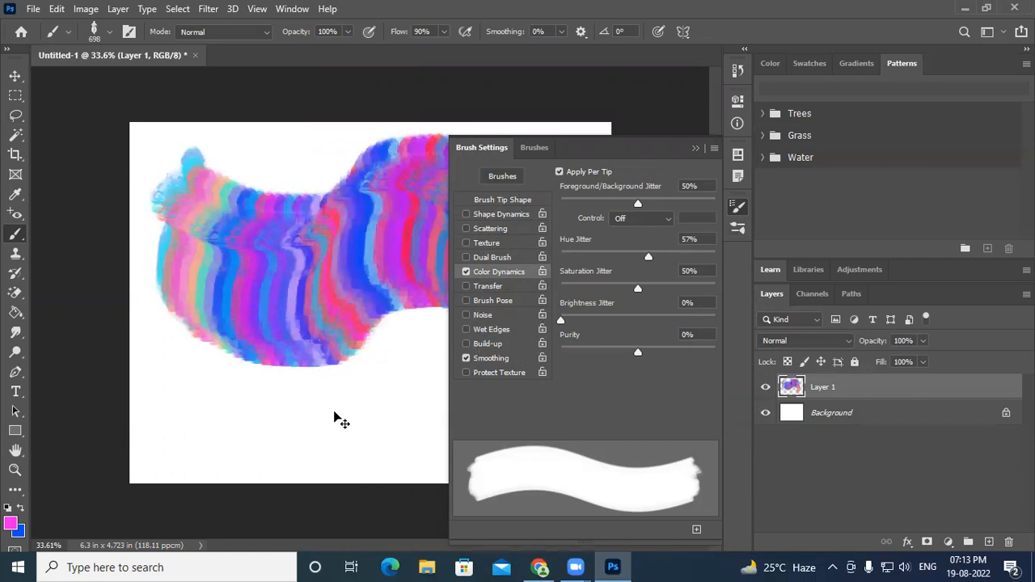
Undo the test stroke, reduce the rider brush size to 400 px, and try and undo another stroke.
key(ctrl+z)
key(bracketleft)
key(bracketleft)
key(bracketleft)
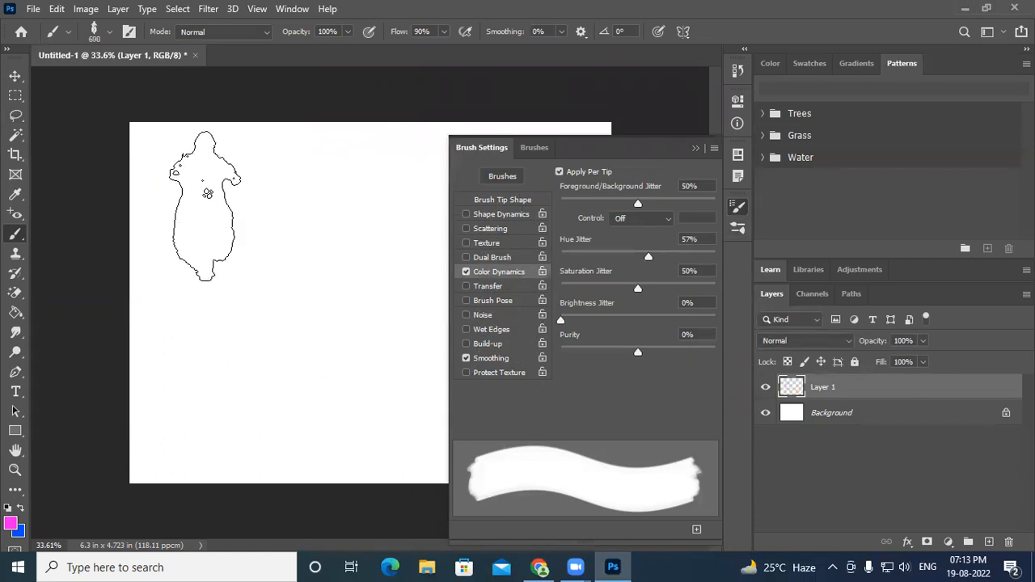
mouse_move(178, 187)
mouse_down()
mouse_move(217, 306)
mouse_move(317, 336)
mouse_move(356, 215)
mouse_move(409, 139)
mouse_move(491, 235)
mouse_move(458, 380)
mouse_move(260, 393)
mouse_move(194, 429)
mouse_up()
key(ctrl+z)
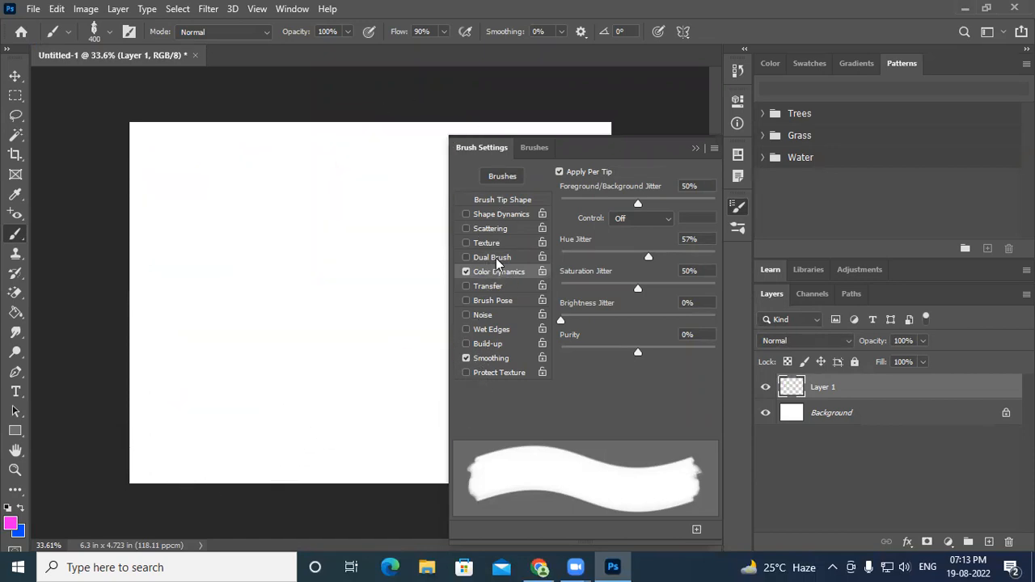
Enable Scattering at 230% for the rider brush and paint scattered riders across the canvas.
click(484, 232)
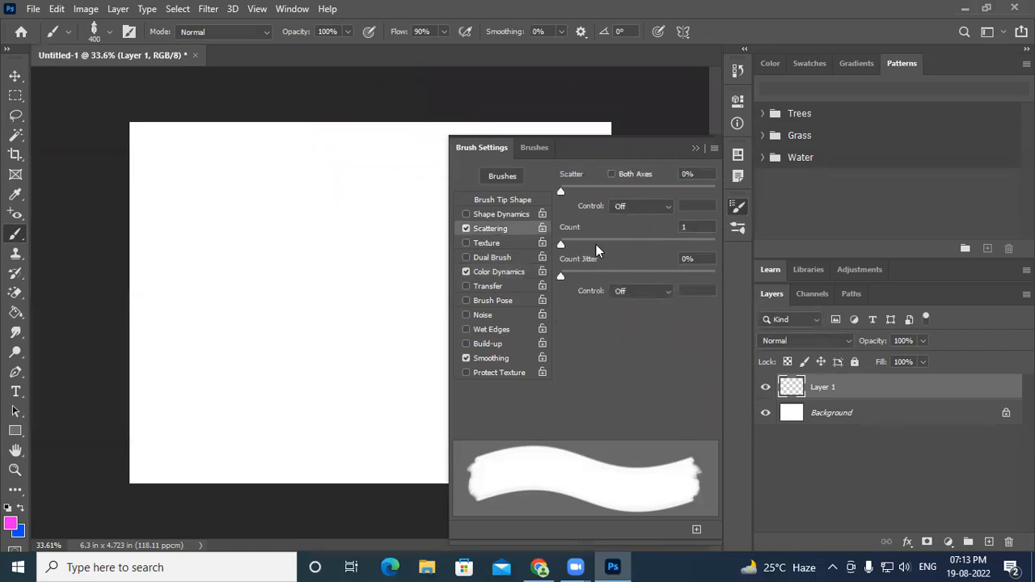
drag(564, 189, 596, 191)
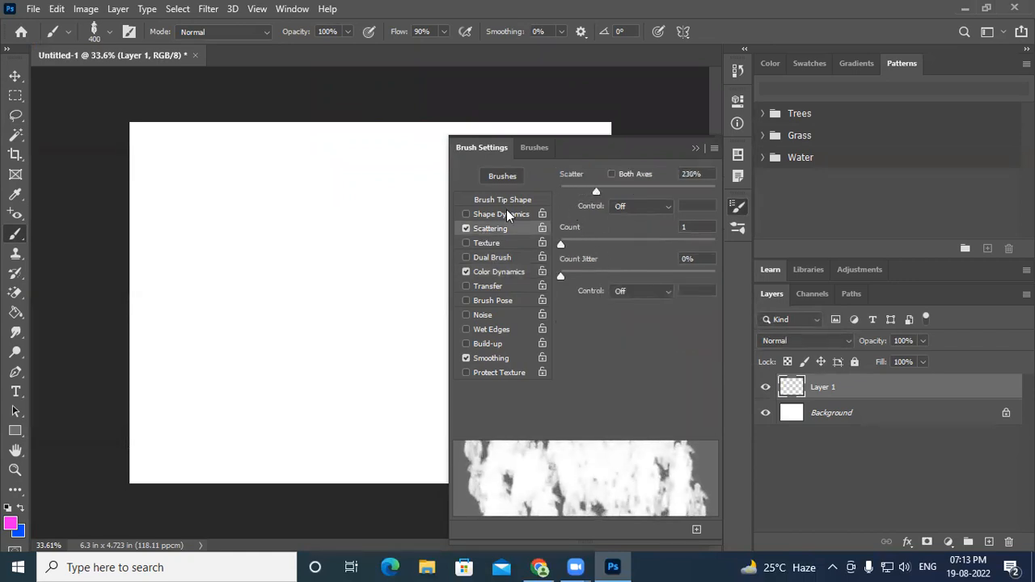
mouse_move(187, 176)
mouse_down()
mouse_move(414, 419)
mouse_move(463, 336)
mouse_up()
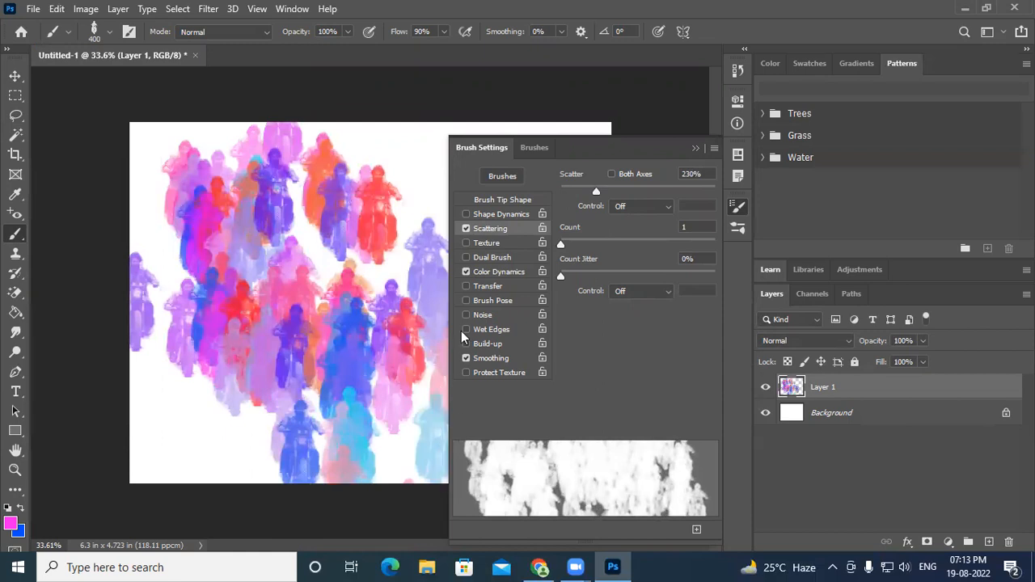
click(696, 150)
click(512, 216)
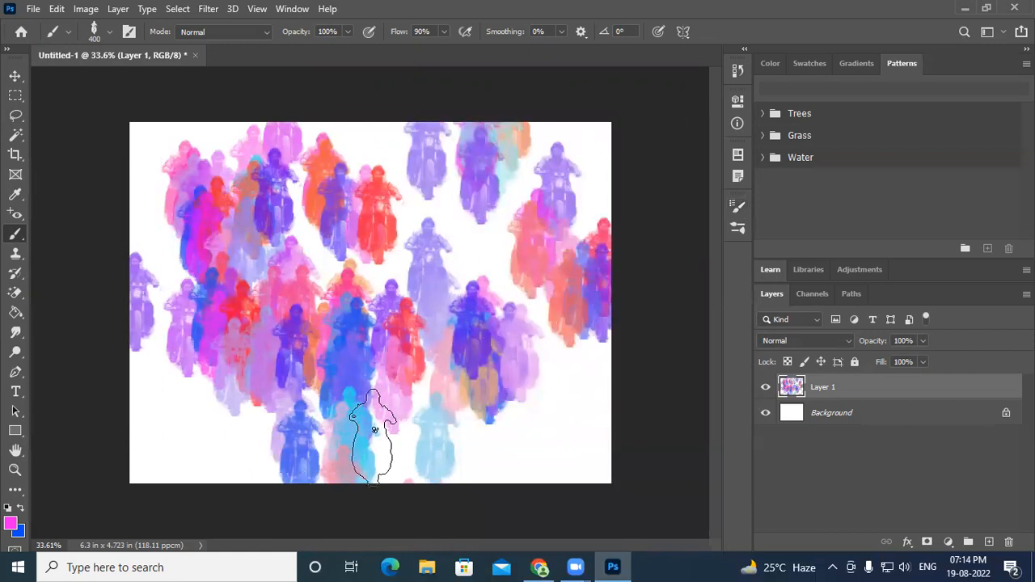
Undo the scattered rider strokes and set the brush flow to 100%.
key(ctrl+z)
key(ctrl+z)
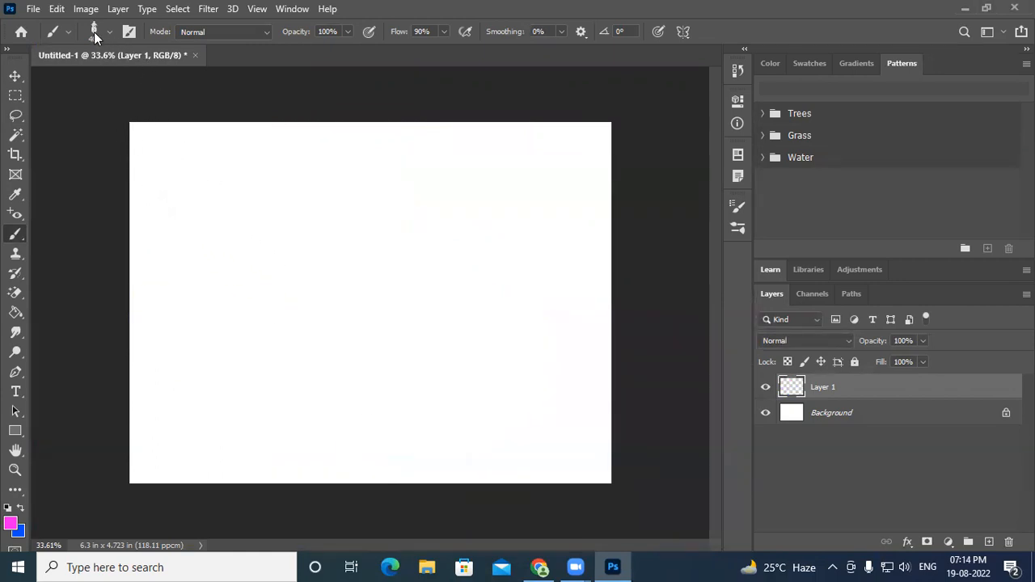
click(444, 32)
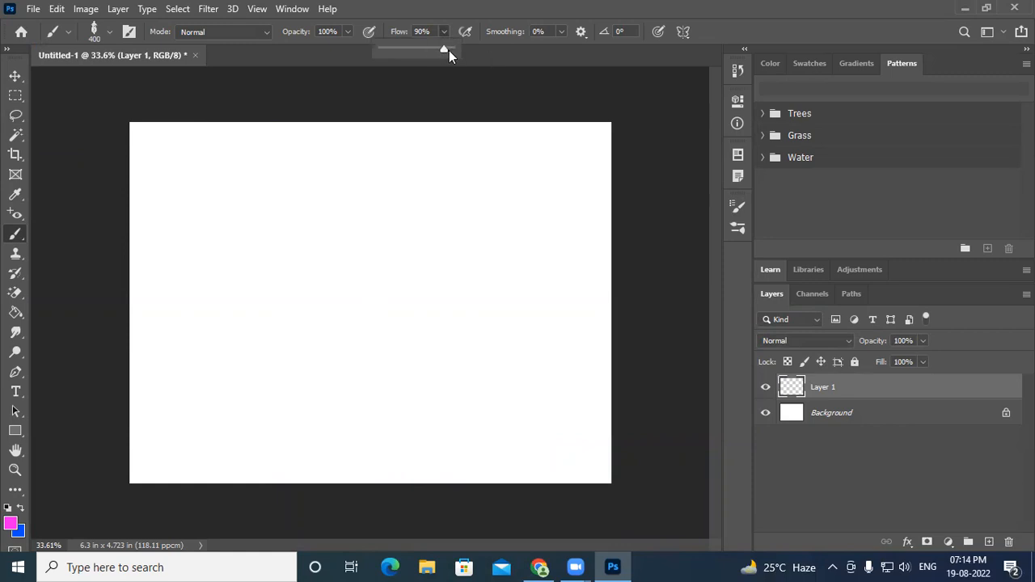
drag(447, 51, 455, 51)
Paint scattered multicolour riders over the canvas in two strokes, and undo both.
mouse_move(180, 167)
mouse_down()
mouse_move(413, 170)
mouse_move(606, 208)
mouse_move(595, 324)
mouse_up()
mouse_move(173, 416)
mouse_down()
mouse_move(422, 404)
mouse_move(717, 450)
mouse_up()
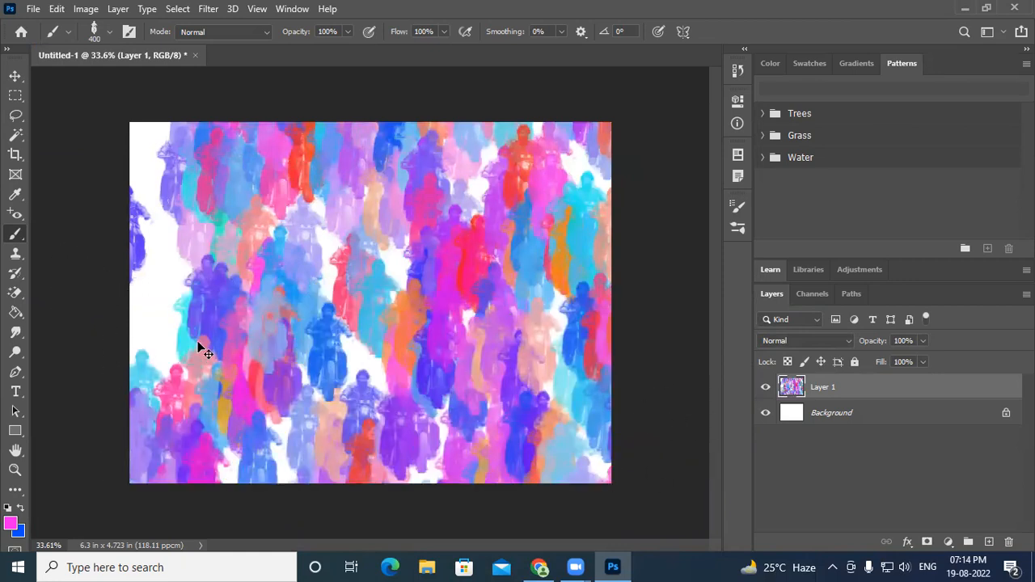
key(ctrl+z)
key(ctrl+z)
Try filling the whole canvas with scattered riders again, undoing each attempt to leave it blank.
mouse_move(145, 175)
mouse_down()
mouse_move(265, 233)
mouse_move(442, 187)
mouse_move(640, 204)
mouse_move(495, 367)
mouse_move(223, 414)
mouse_move(481, 387)
mouse_move(696, 435)
mouse_up()
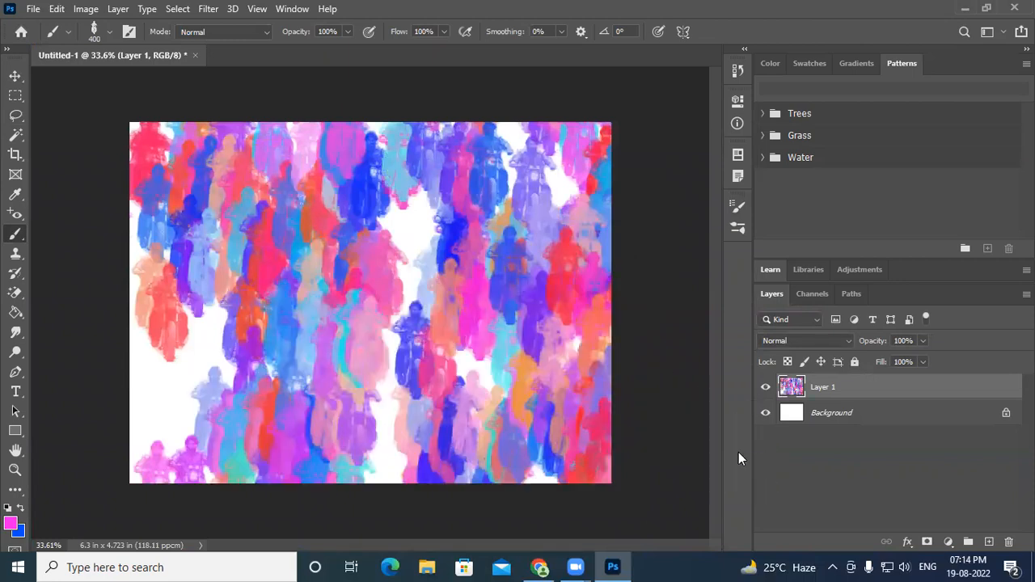
key(ctrl+z)
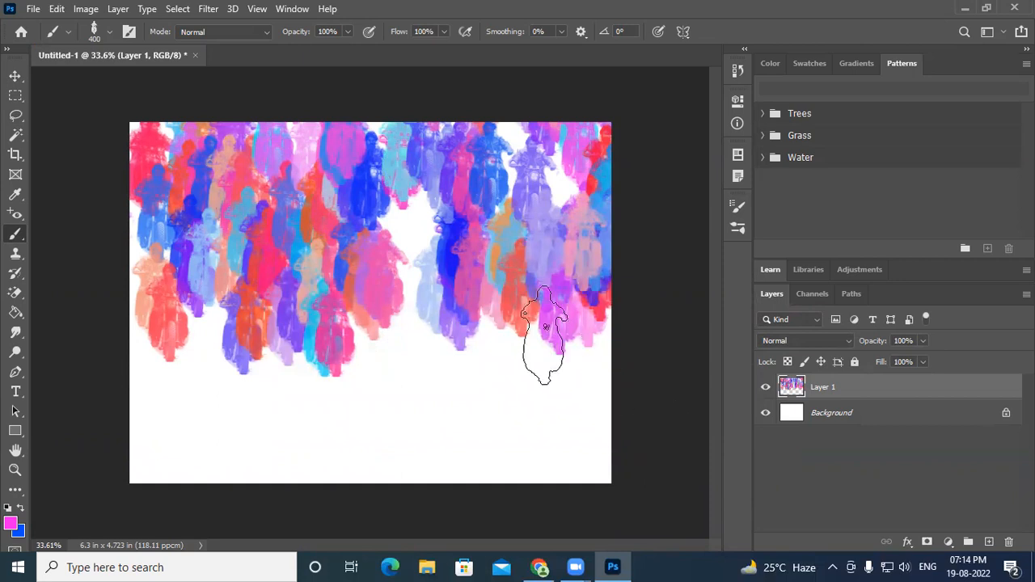
key(ctrl+z)
mouse_move(195, 181)
mouse_down()
mouse_move(442, 283)
mouse_move(668, 312)
mouse_move(288, 450)
mouse_move(203, 254)
mouse_move(474, 27)
mouse_move(158, 459)
mouse_move(178, 364)
mouse_up()
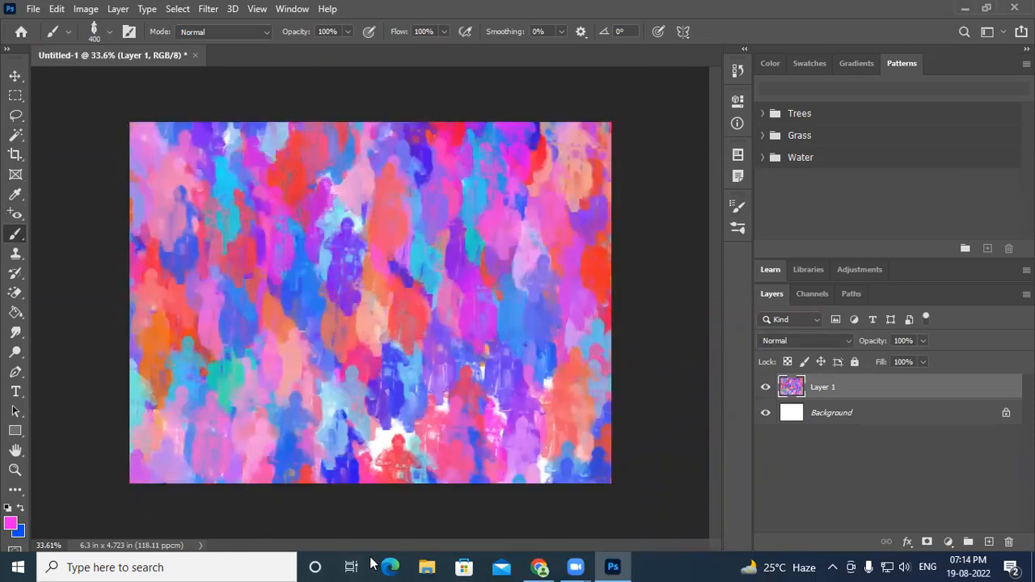
key(ctrl+z)
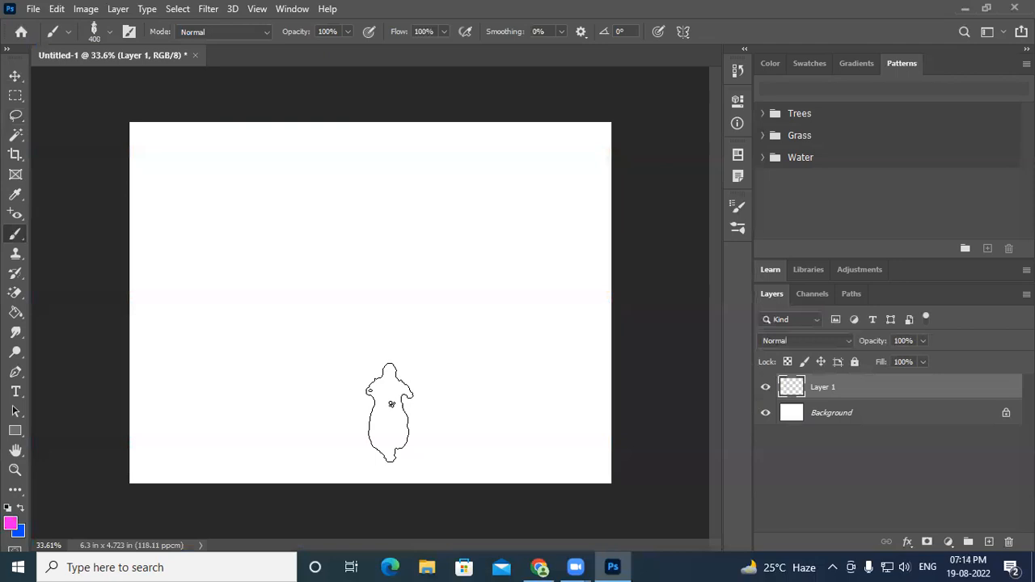
Select the saved rider brush preset at 698 px and stamp four magenta riders across the canvas.
click(95, 30)
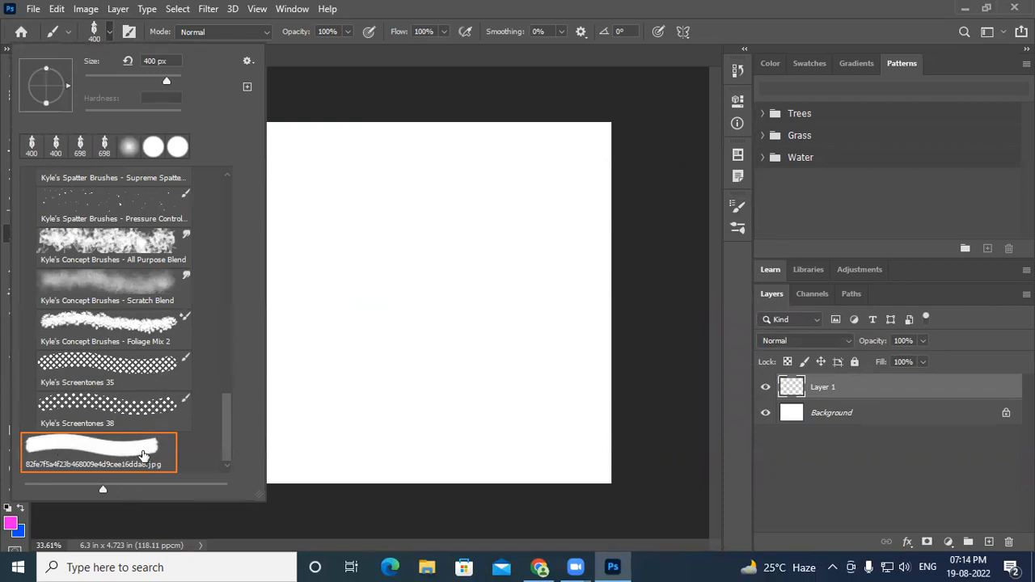
click(131, 448)
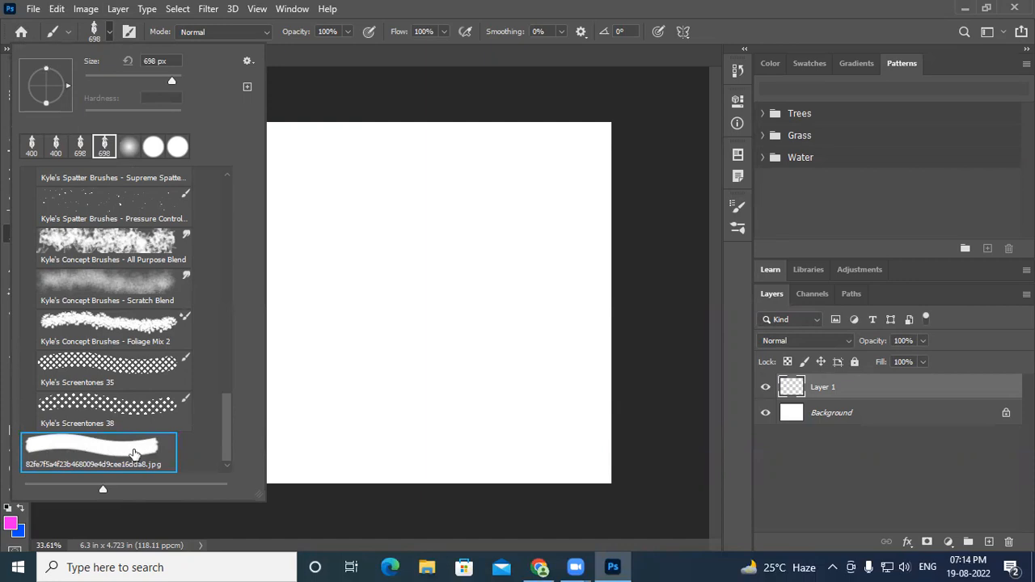
click(379, 300)
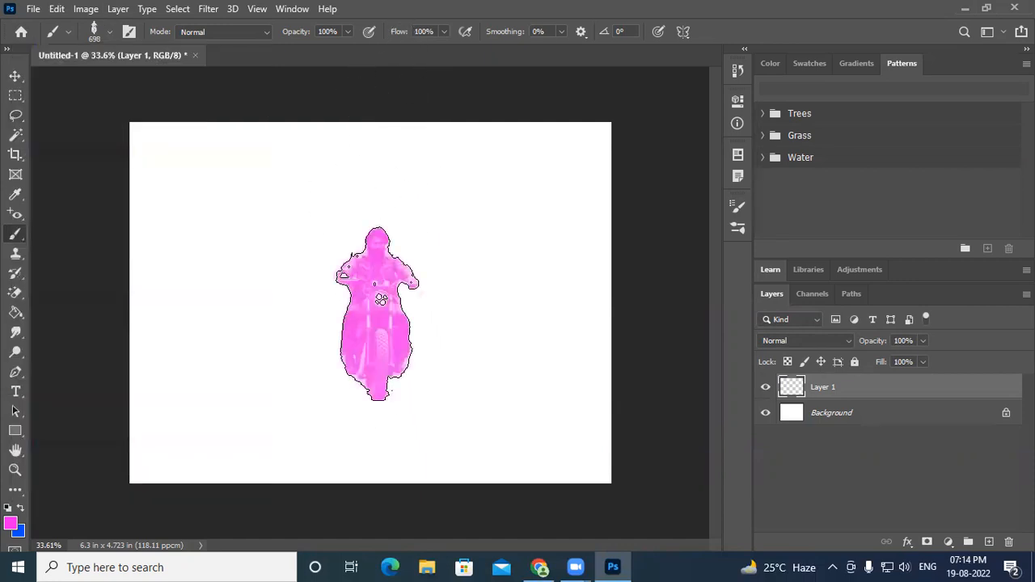
click(215, 243)
click(522, 254)
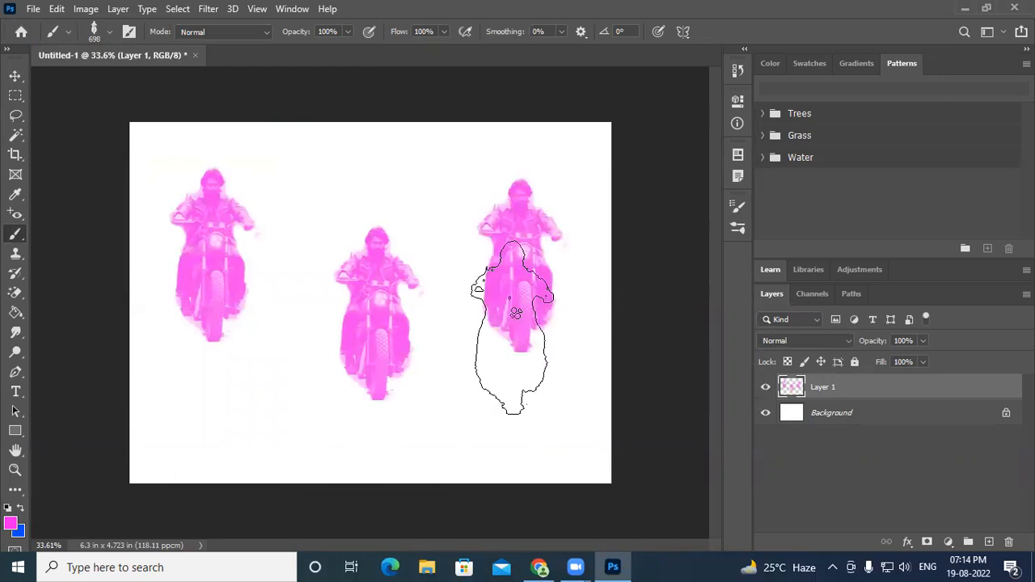
click(241, 409)
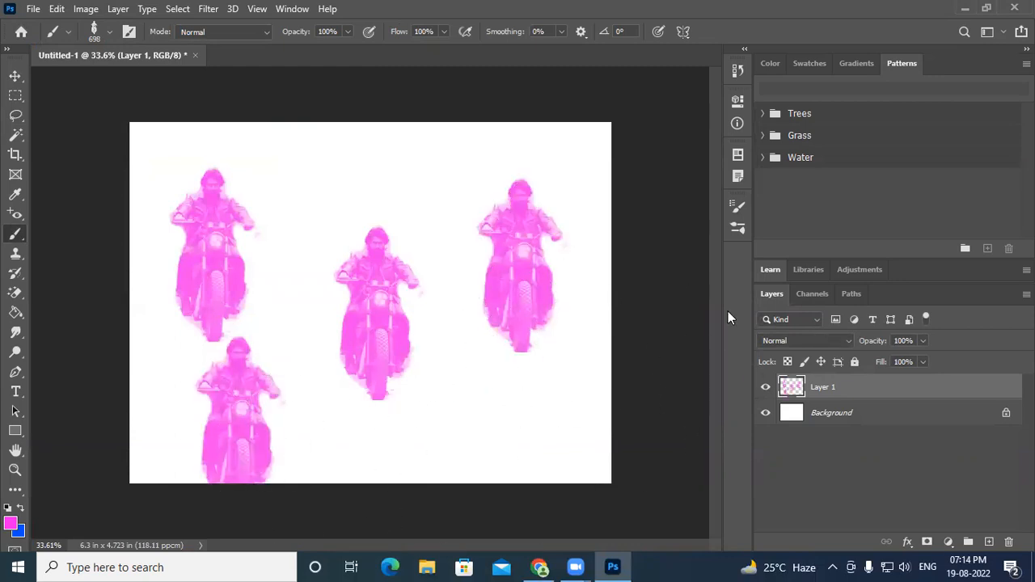
Undo the four magenta rider stamps.
key(ctrl+z)
key(ctrl+z)
key(ctrl+z)
key(ctrl+z)
Enable Color Dynamics for the rider brush with 71% Brightness Jitter and stamp one rider at the canvas's upper left.
click(738, 206)
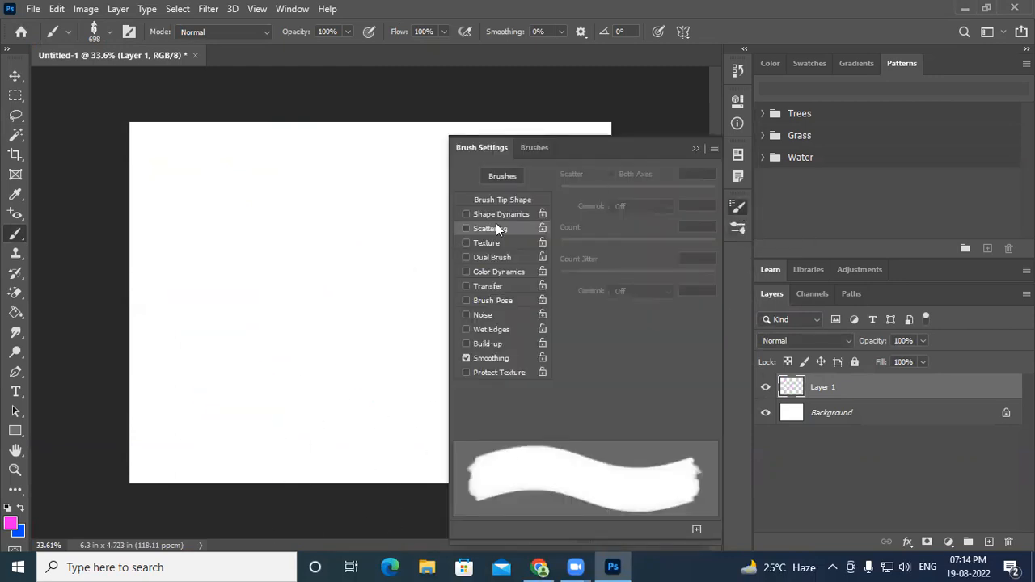
click(501, 273)
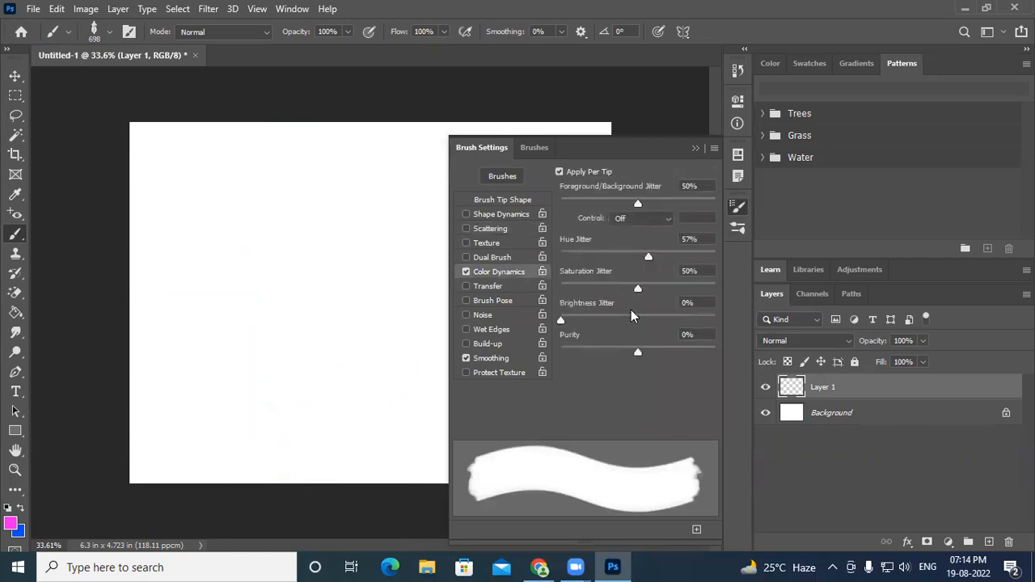
drag(641, 323, 676, 323)
click(207, 221)
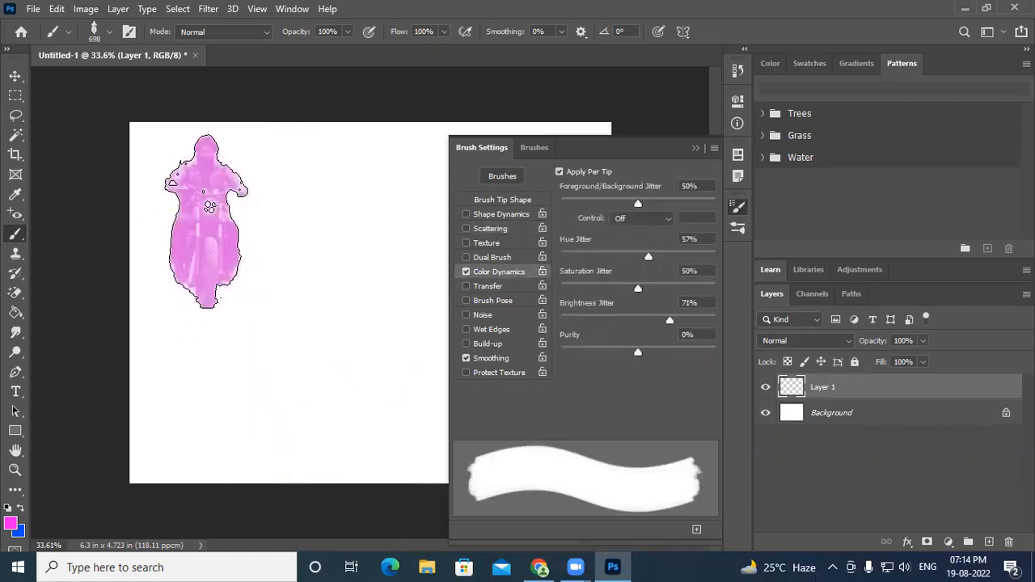
Raise the brush's Saturation and Brightness Jitter to 100% and stamp five more riders beside and below the first one.
drag(643, 289, 715, 289)
click(304, 227)
click(260, 380)
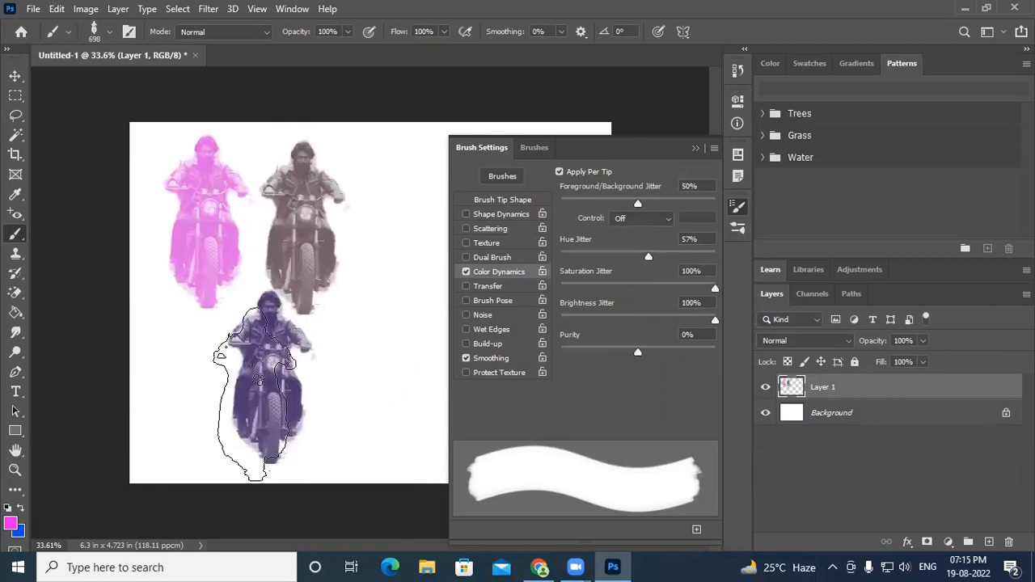
click(179, 390)
click(385, 200)
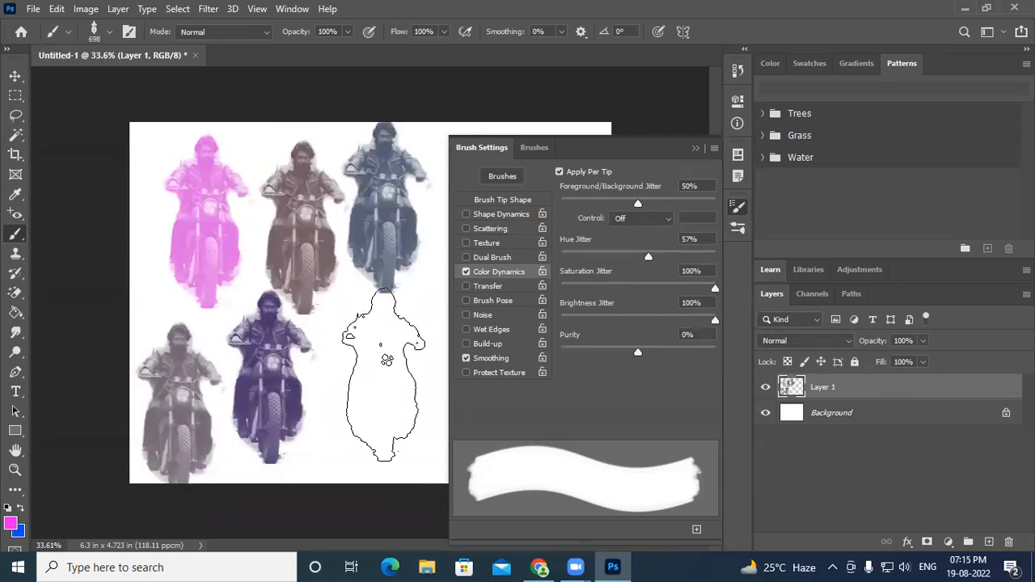
click(386, 360)
Close the brush settings and stamp four more riders over the right part of the canvas.
click(699, 147)
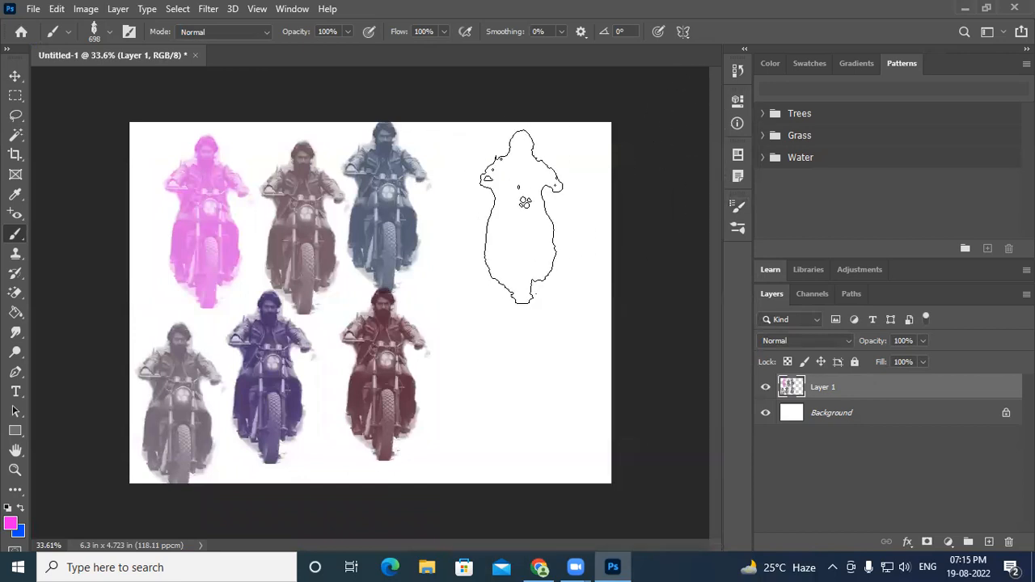
click(481, 200)
click(529, 355)
click(450, 392)
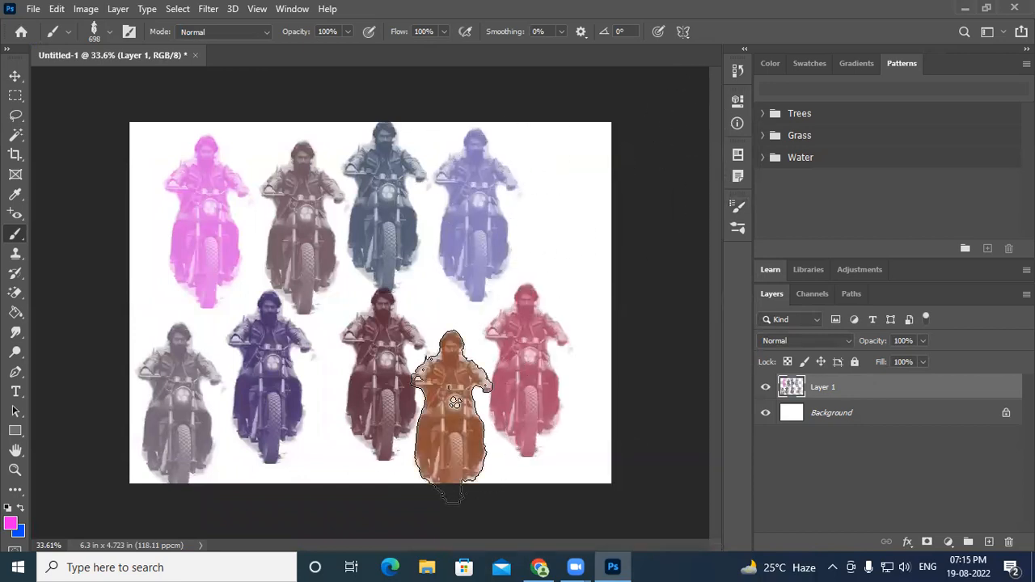
click(563, 204)
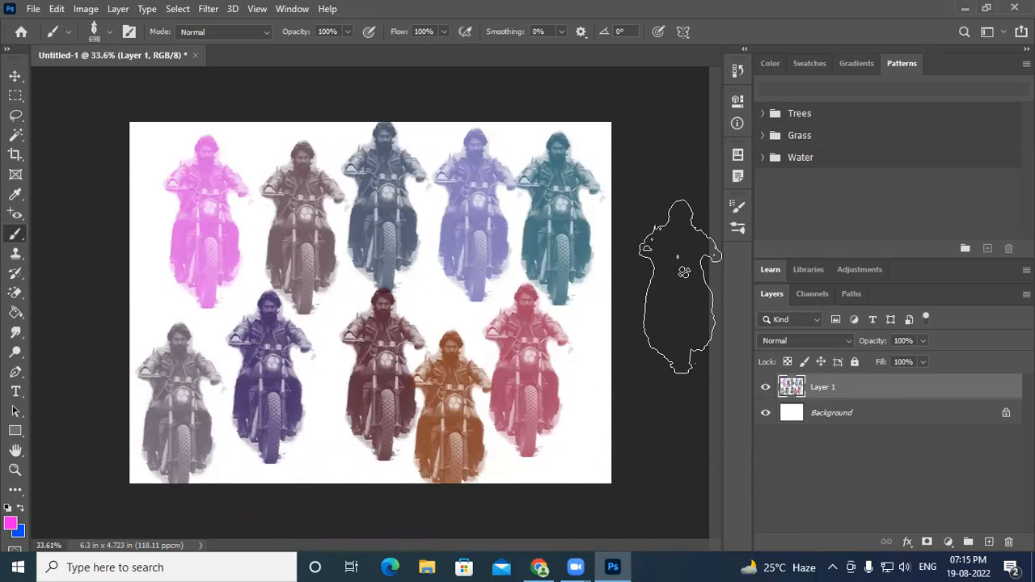
Undo all the multicolour rider stamps until the canvas is blank.
key(ctrl+z)
key(ctrl+z)
key(ctrl+z)
key(ctrl+z)
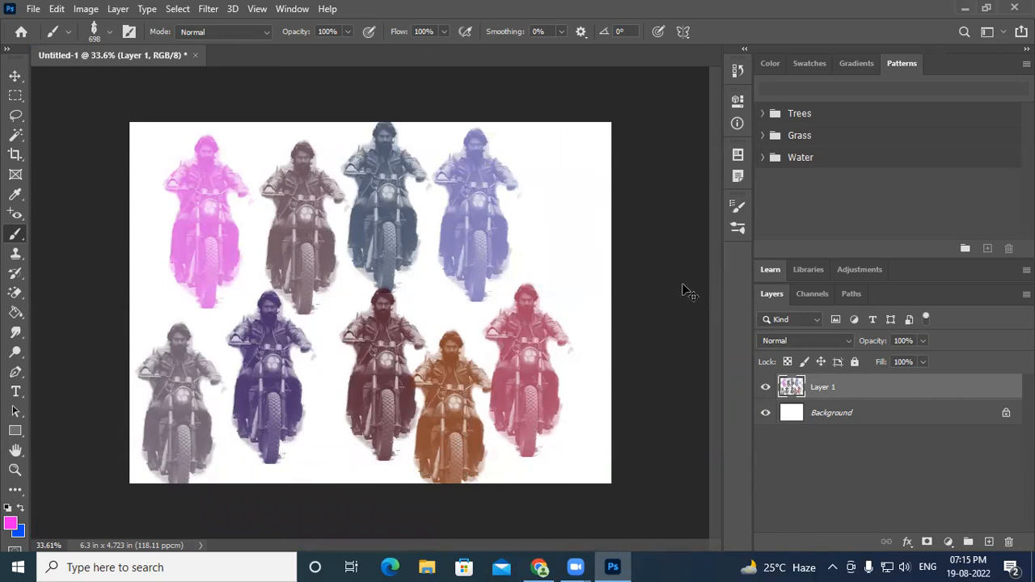
key(ctrl+z)
key(ctrl+z)
key(ctrl+z)
key(ctrl+z)
key(ctrl+z)
key(ctrl+z)
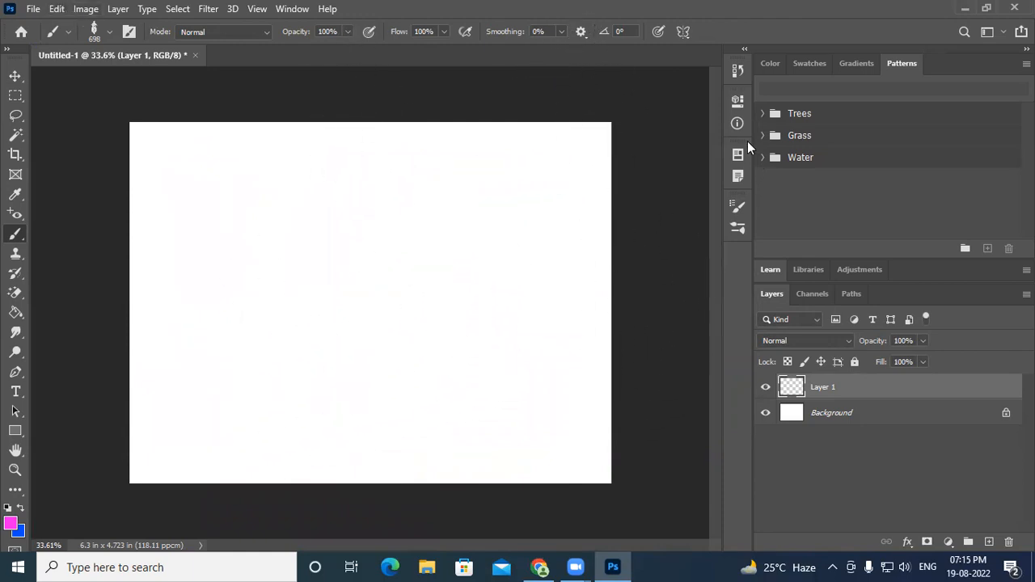
Enable Texture for the rider brush and choose the first Grass pattern.
click(736, 204)
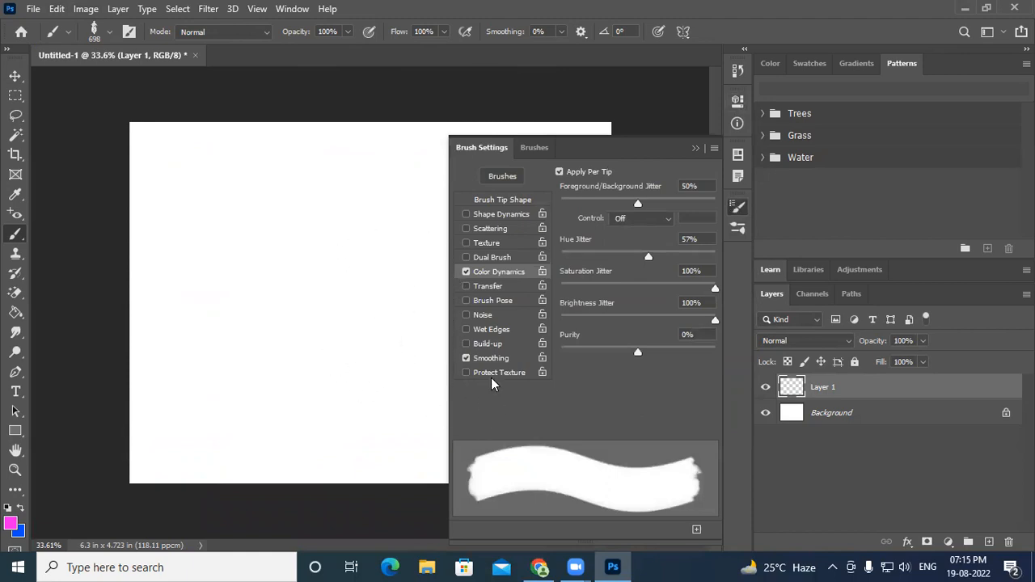
click(485, 245)
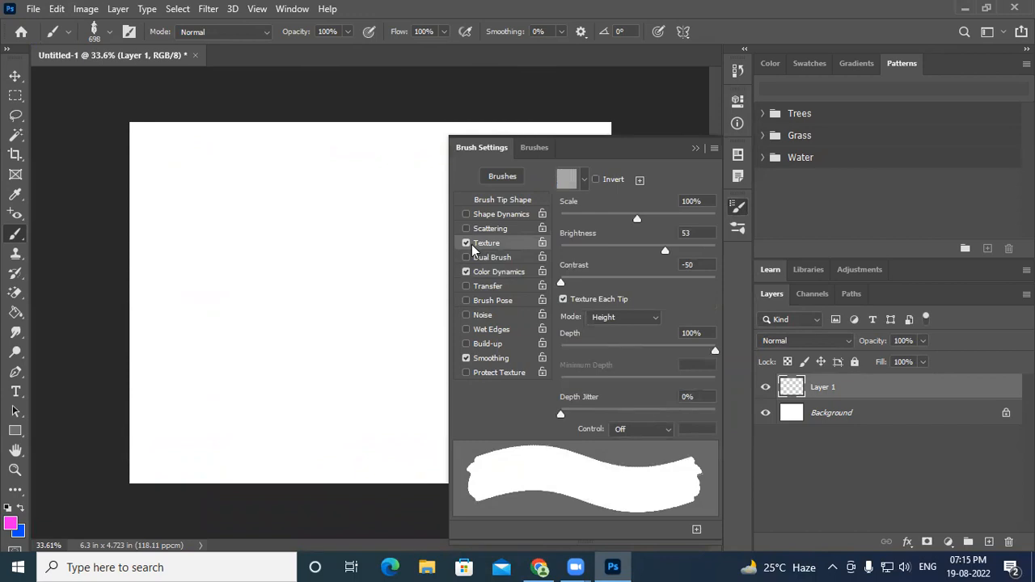
click(583, 183)
click(489, 256)
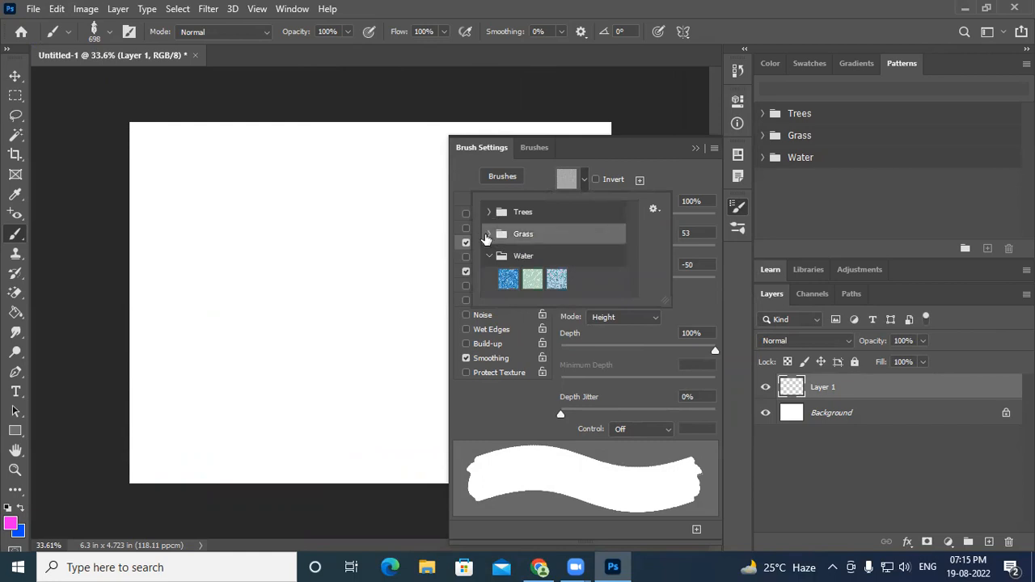
click(489, 234)
click(507, 256)
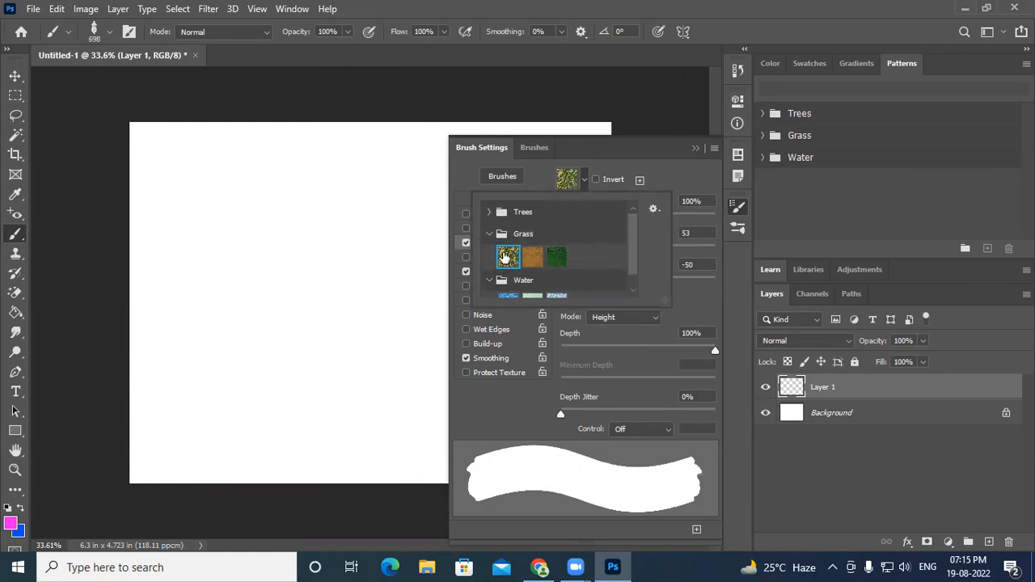
Try several Trees patterns as the brush texture, settle on the first dark one and close the brush settings.
click(489, 212)
click(556, 235)
click(581, 237)
click(508, 236)
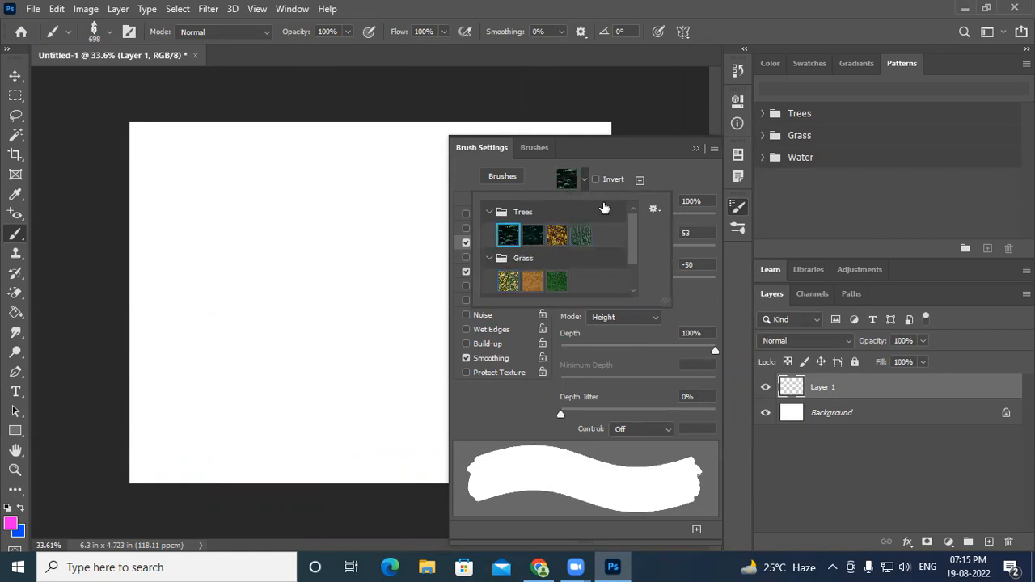
drag(632, 254, 635, 222)
click(696, 150)
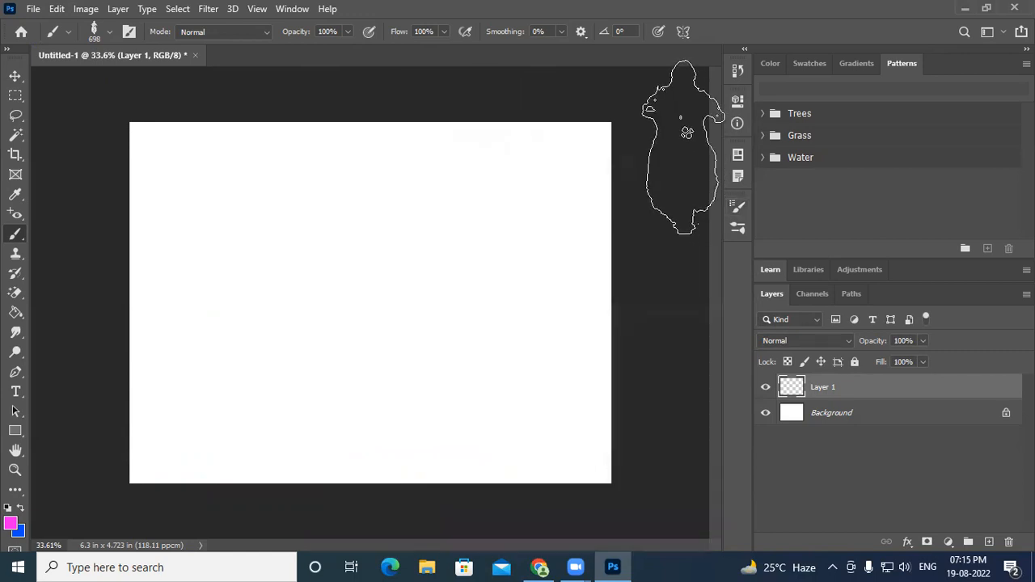
Float the Untitled-1 document in its own window and open the jaguar photo AjSkOe from the photoshop folder.
drag(153, 49, 181, 210)
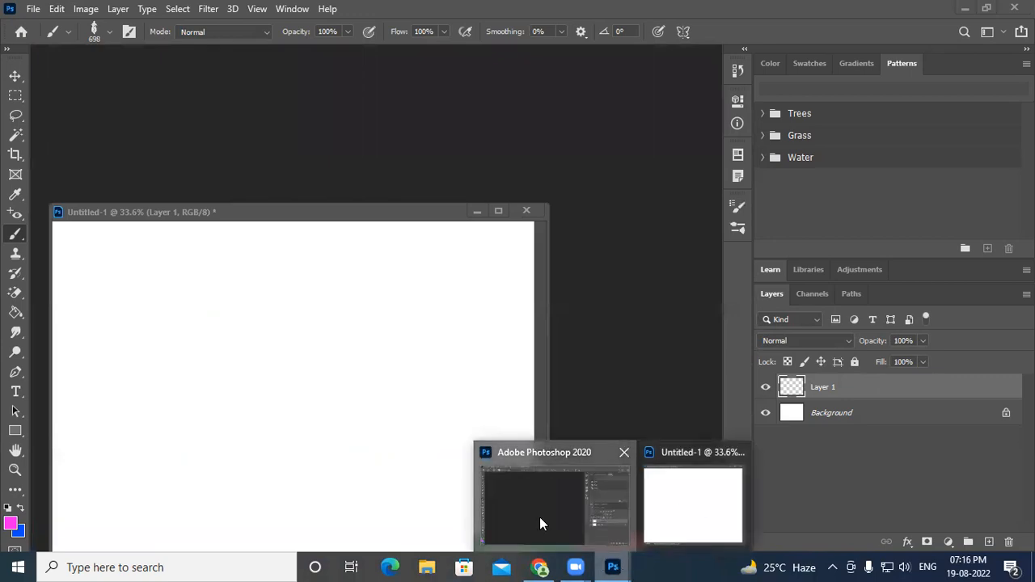
key(ctrl+o)
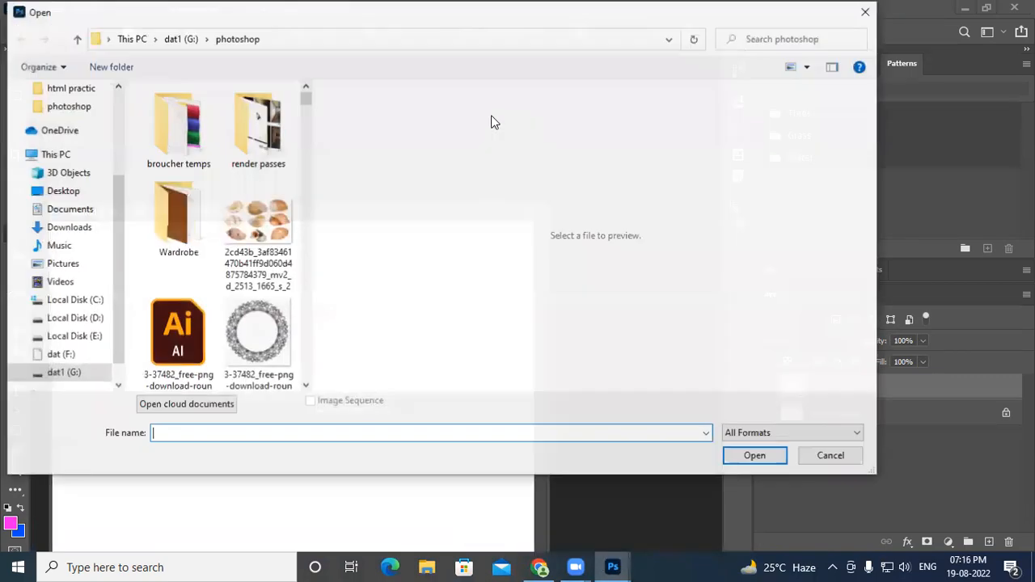
scroll(251, 319, down, 3)
scroll(251, 320, down, 8)
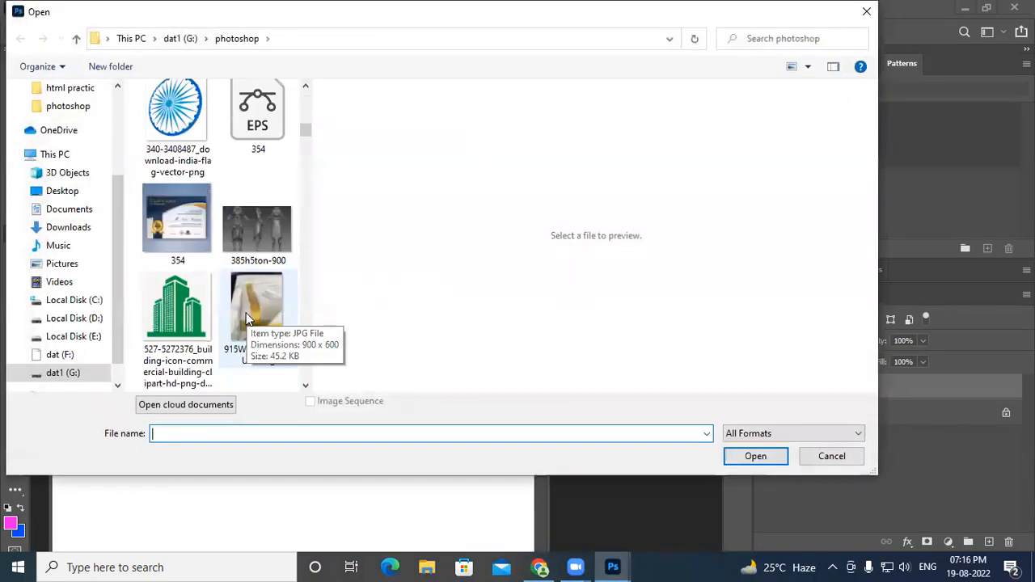
scroll(253, 312, down, 10)
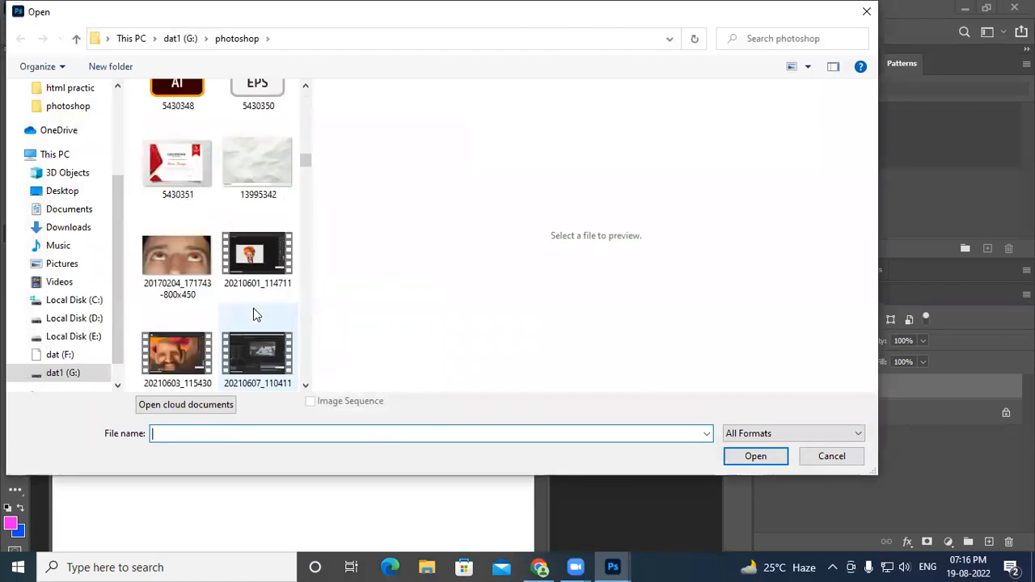
scroll(253, 314, down, 5)
scroll(235, 317, down, 3)
scroll(246, 307, down, 3)
scroll(248, 305, up, 3)
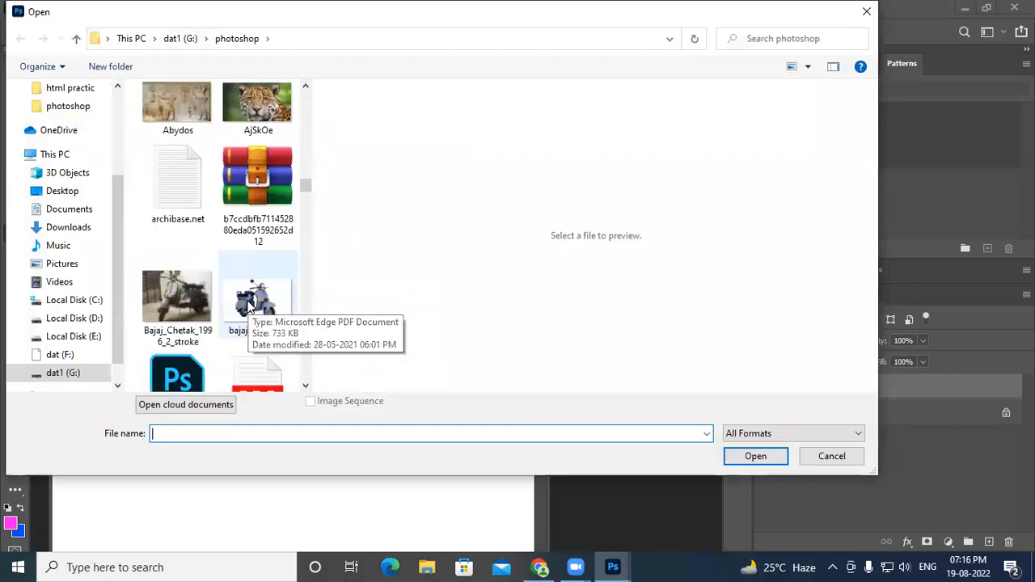
click(257, 104)
click(756, 458)
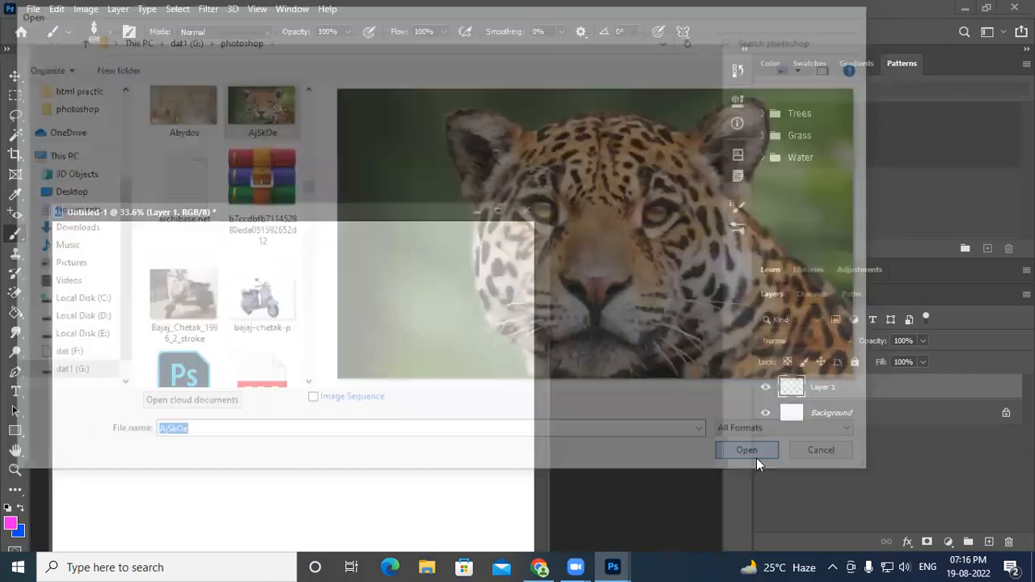
Switch to the Move tool and define the whole jaguar photo as a pattern named AjSkOe.jpg.
drag(352, 227, 396, 88)
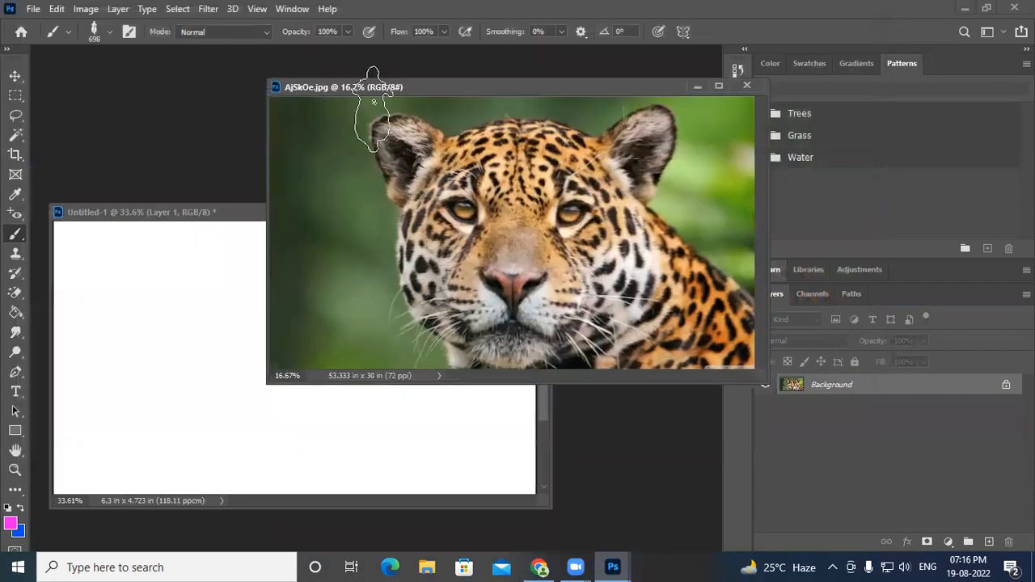
click(14, 75)
scroll(526, 228, down, 1)
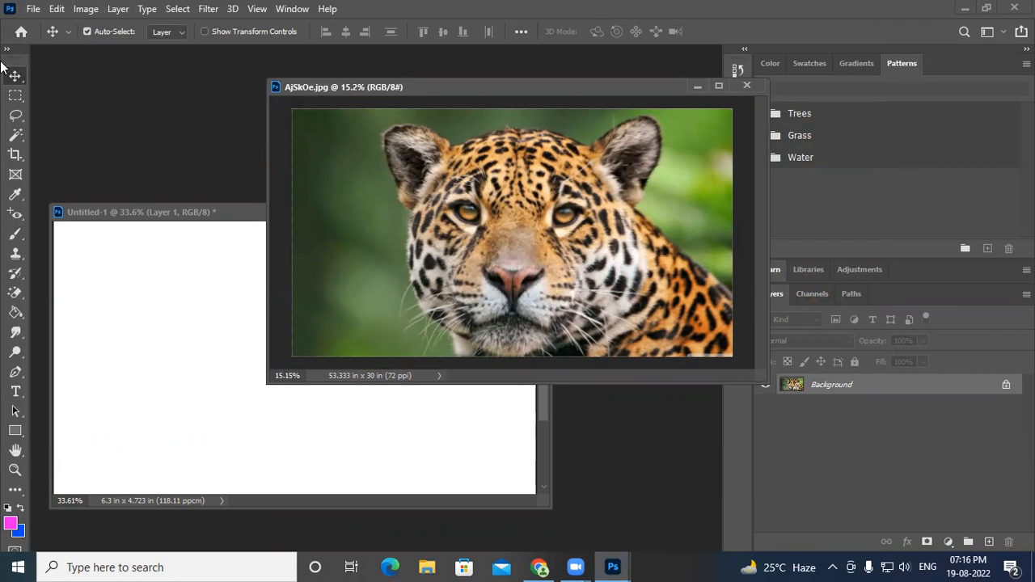
click(57, 9)
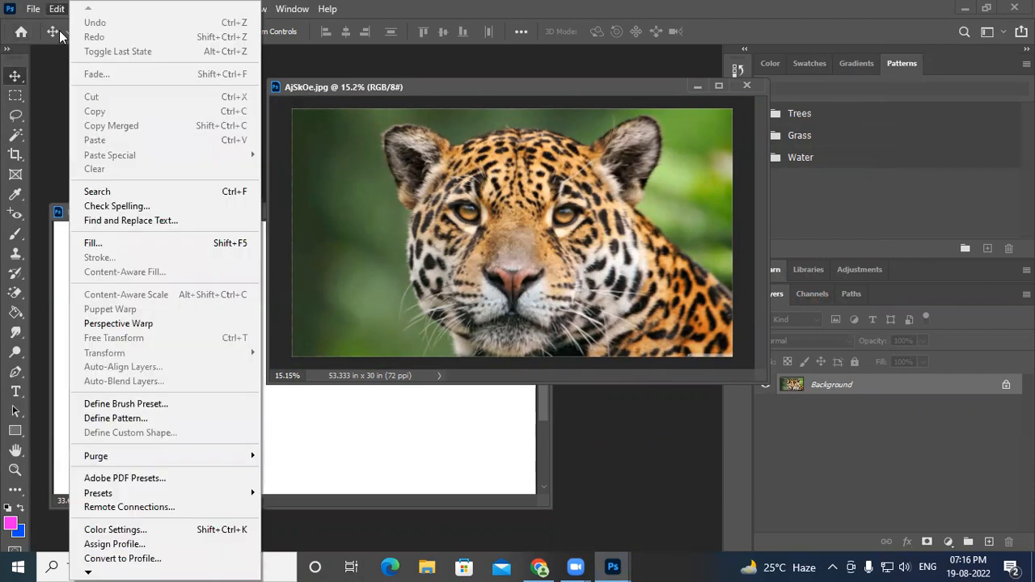
click(154, 422)
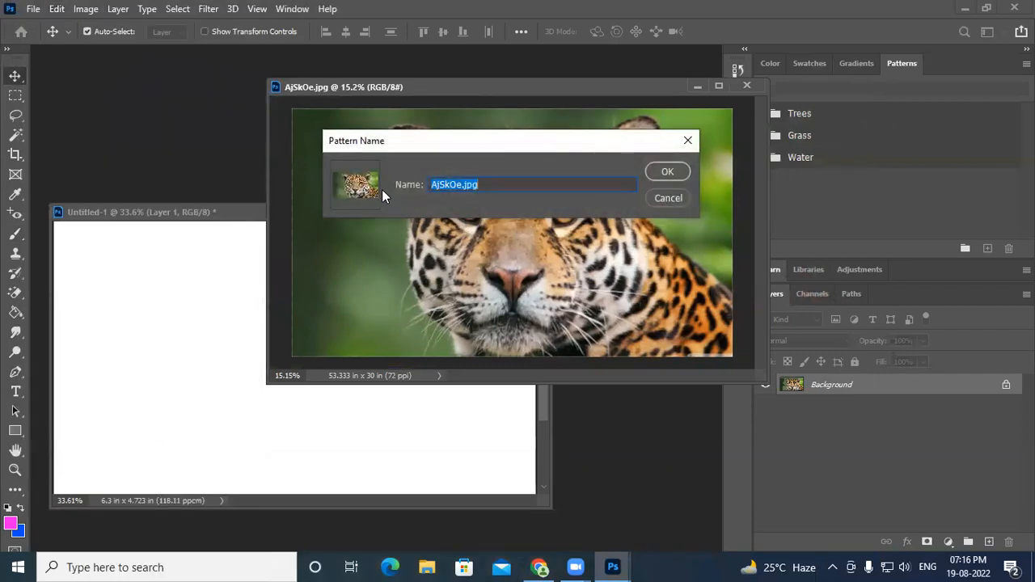
click(669, 172)
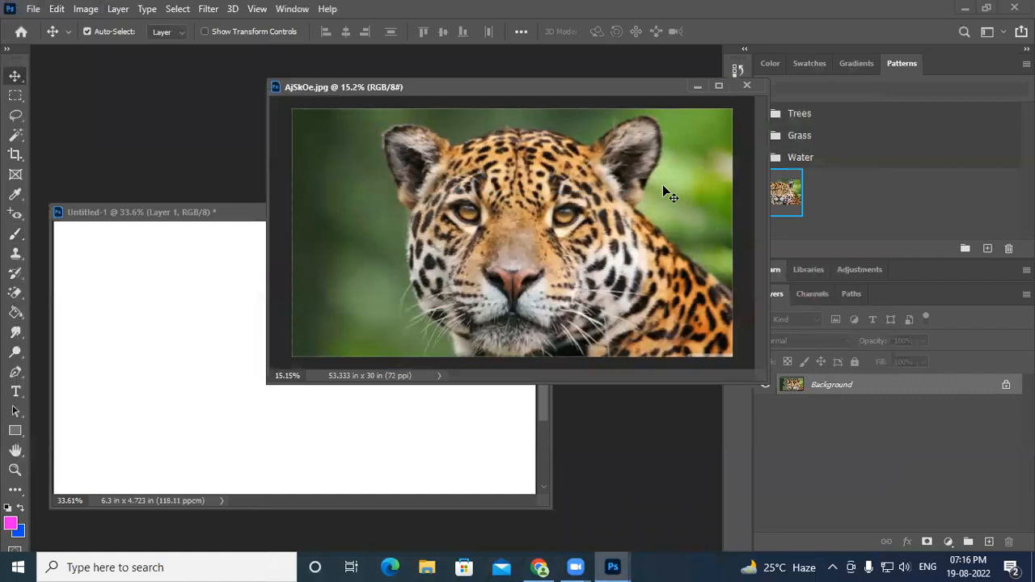
Move the jaguar window clear of the pattern library and expand the Water and Grass groups to examine their patterns.
drag(600, 90, 414, 109)
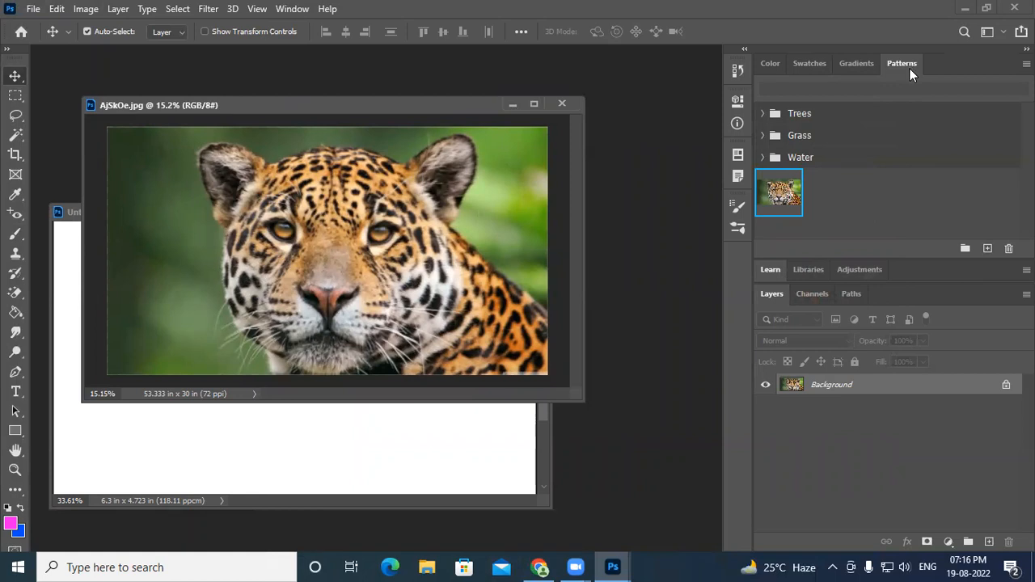
click(765, 158)
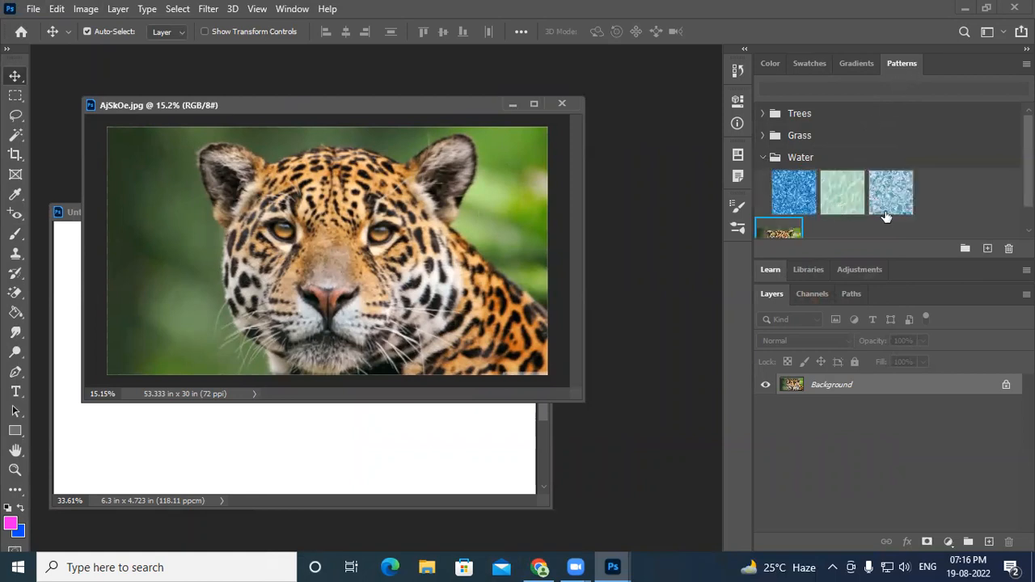
click(765, 136)
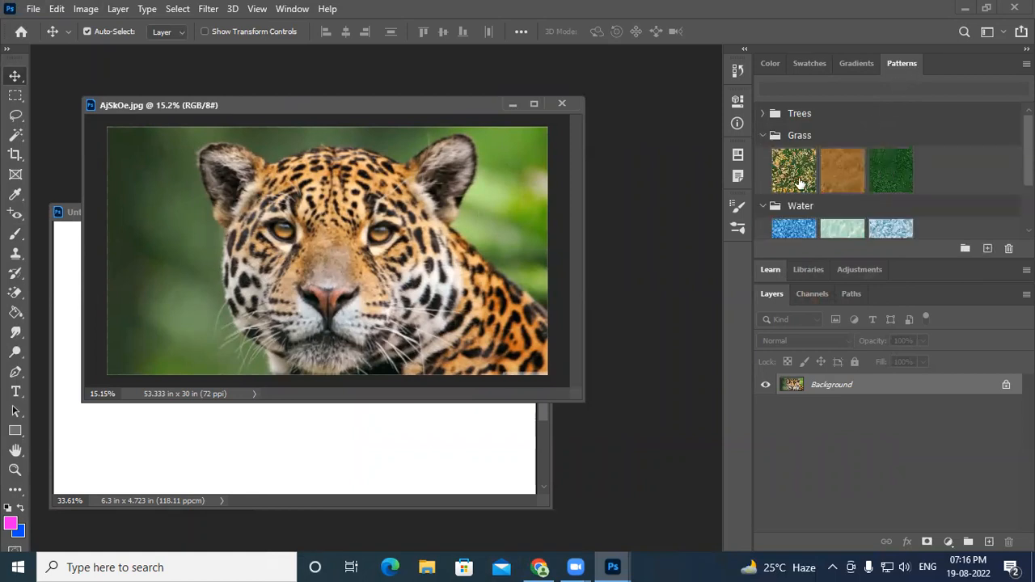
Expand the Trees pattern group and look through the pattern library down to the new jaguar pattern.
click(766, 116)
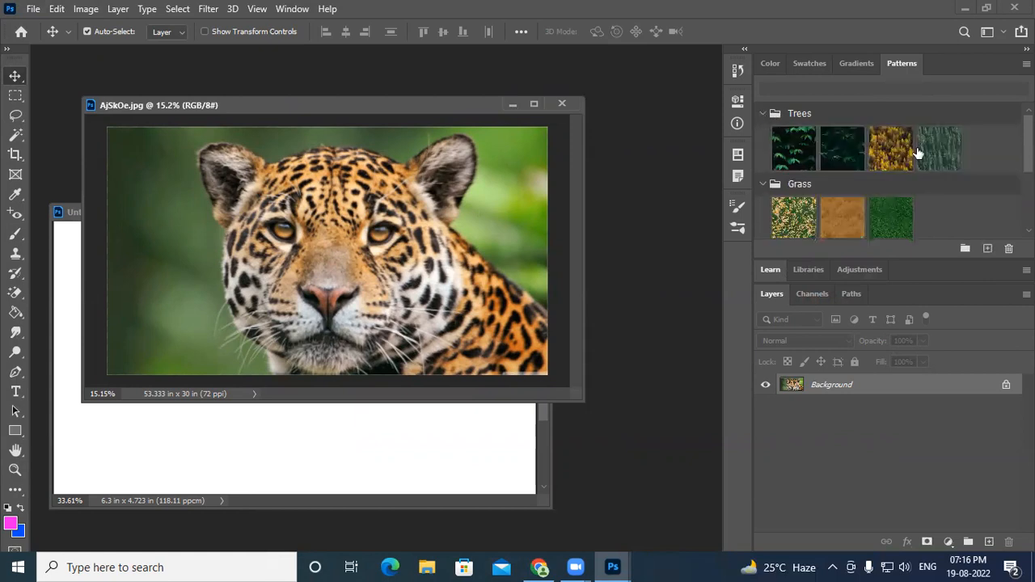
scroll(847, 200, down, 1)
scroll(848, 201, down, 1)
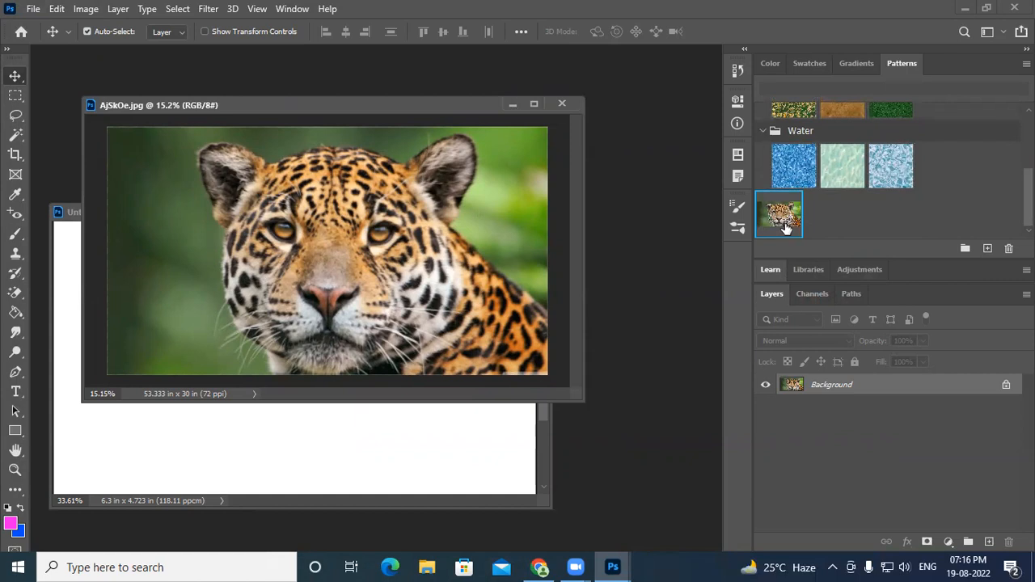
Close the jaguar photo and dock the floating Untitled-1 document back into the workspace.
click(564, 103)
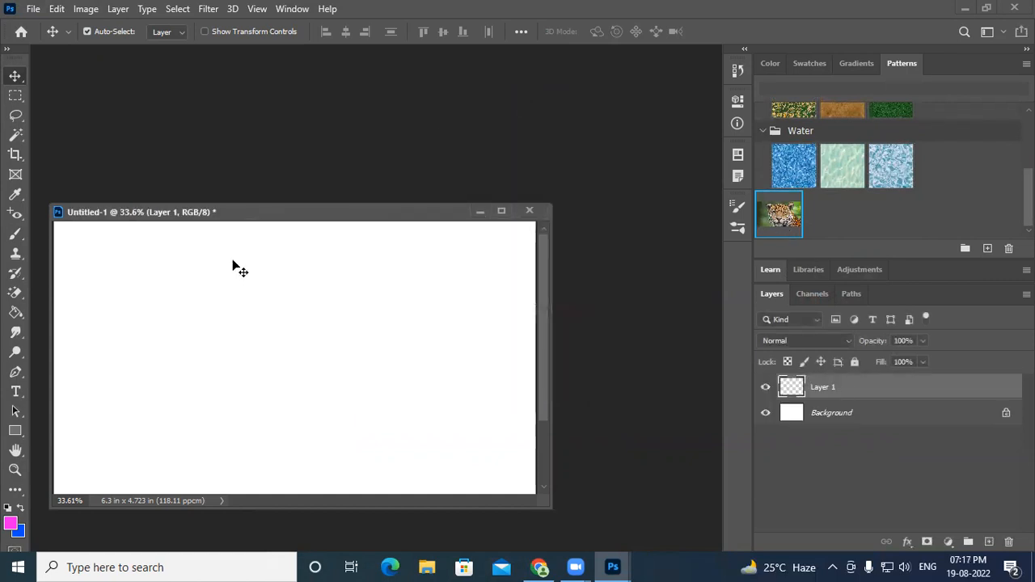
drag(256, 220, 359, 52)
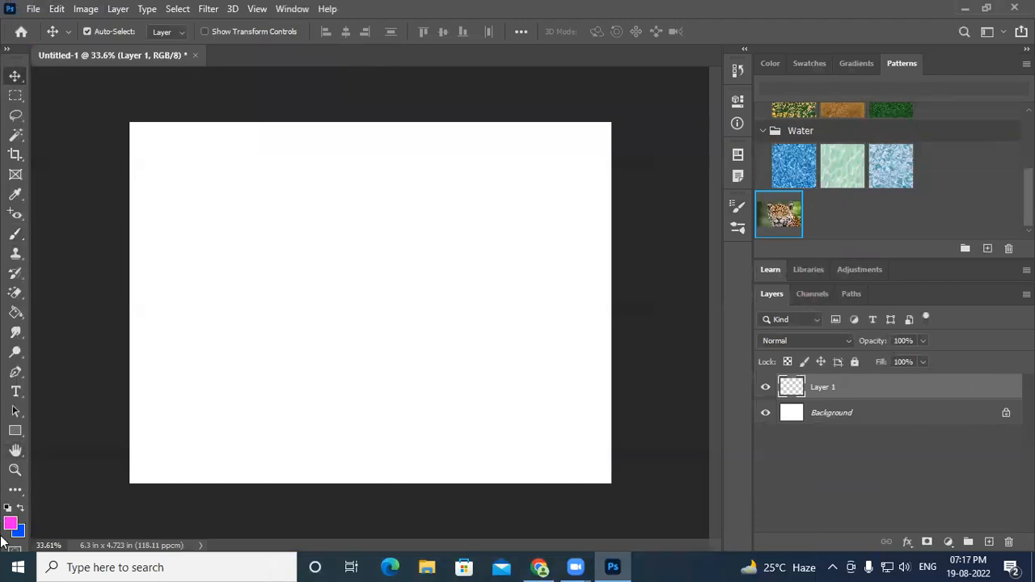
Switch to the Brush tool, choose a soft round brush tip and enlarge it to 1100 px.
click(16, 235)
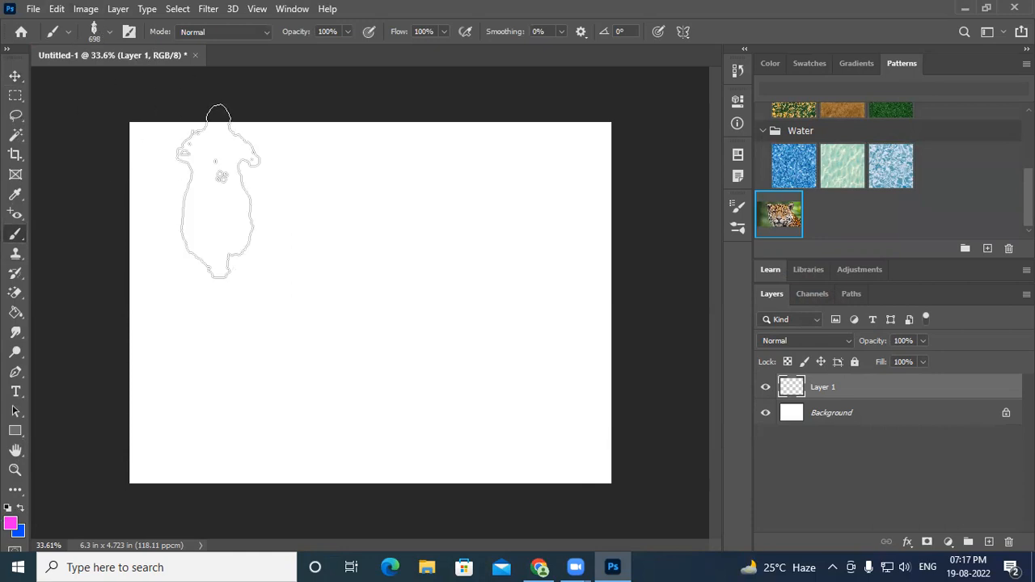
click(107, 34)
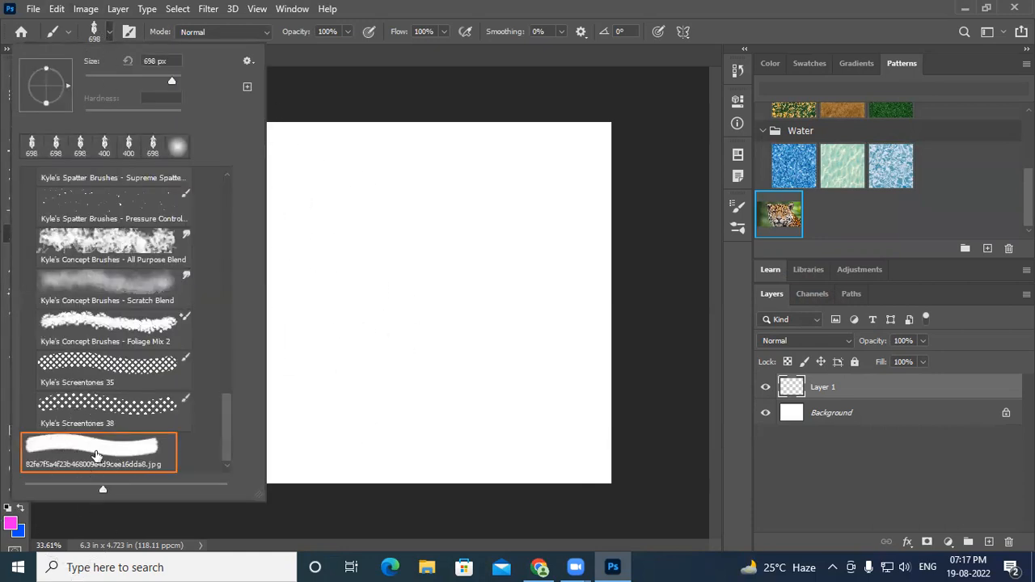
drag(231, 437, 223, 150)
double_click(91, 203)
key(bracketright)
key(bracketright)
key(bracketright)
key(bracketright)
Paint magenta test dabs on Layer 1 with the untextured soft round brush and undo them all.
click(312, 308)
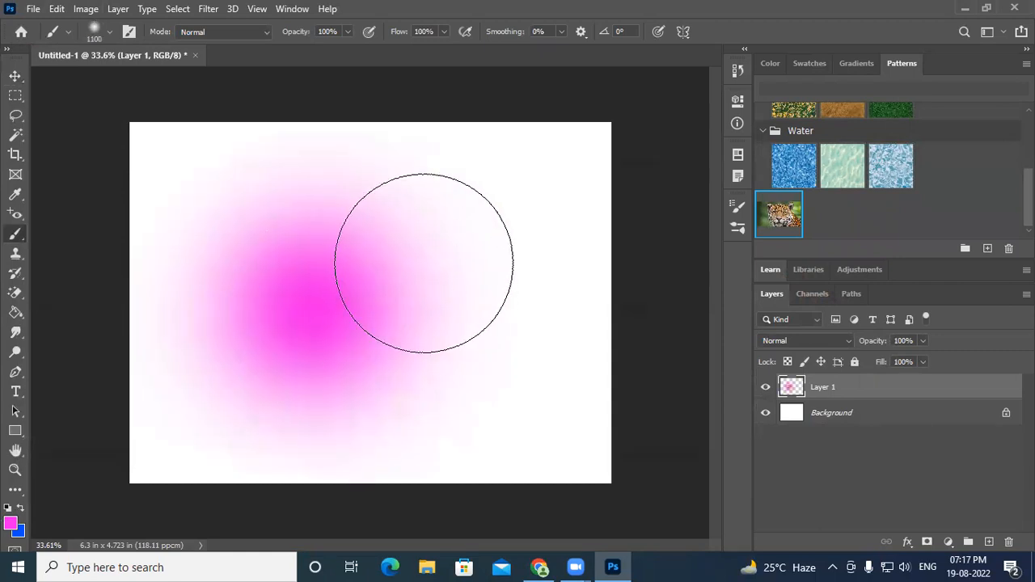
click(436, 251)
click(441, 382)
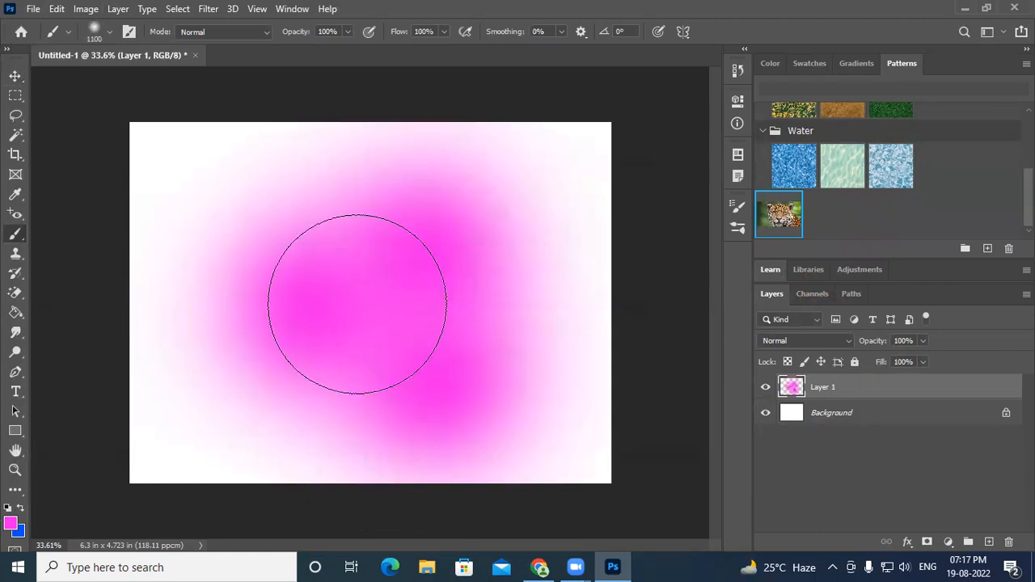
key(ctrl+z)
key(ctrl+z)
key(ctrl+z)
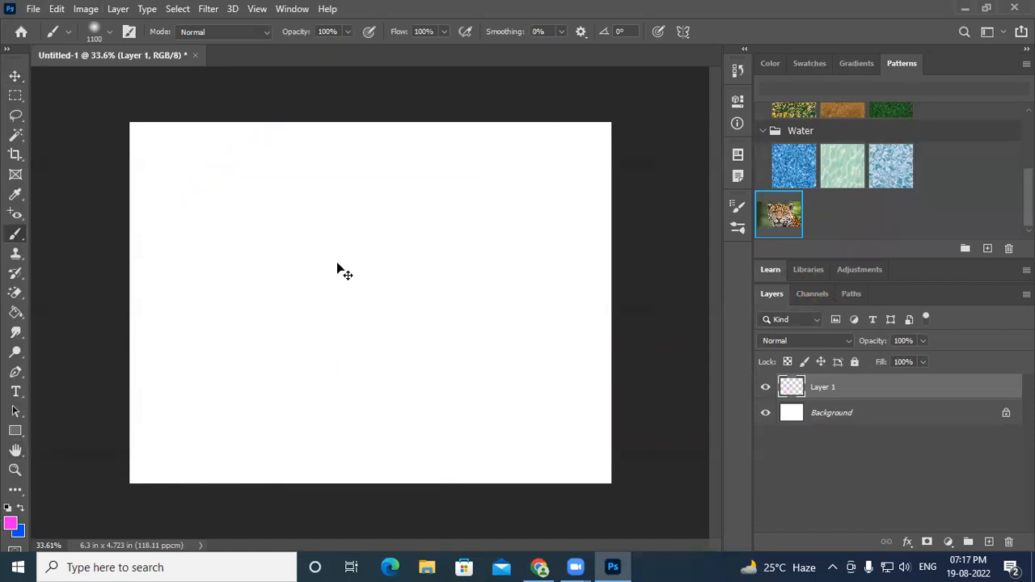
click(353, 308)
click(441, 271)
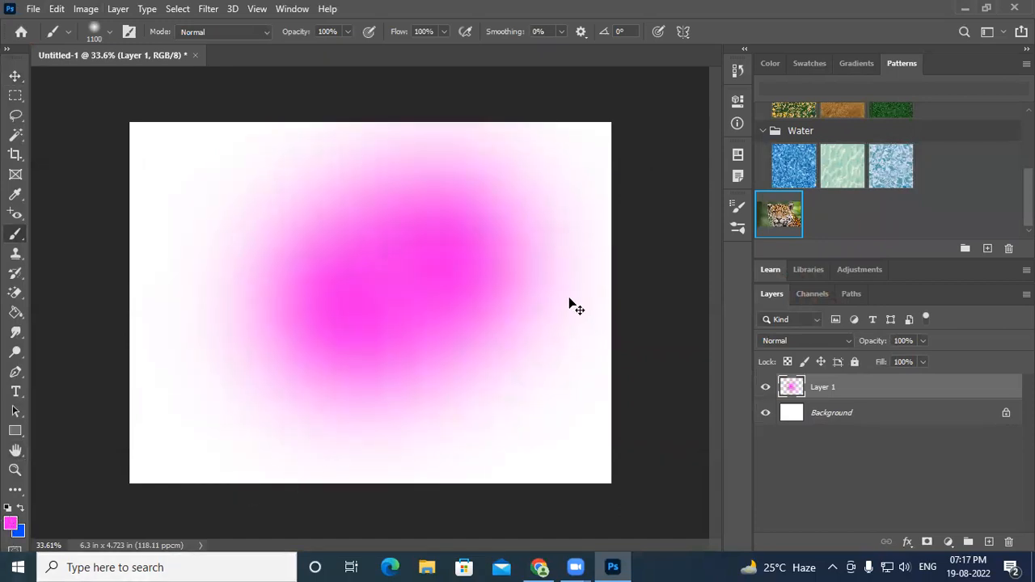
key(ctrl+z)
key(ctrl+z)
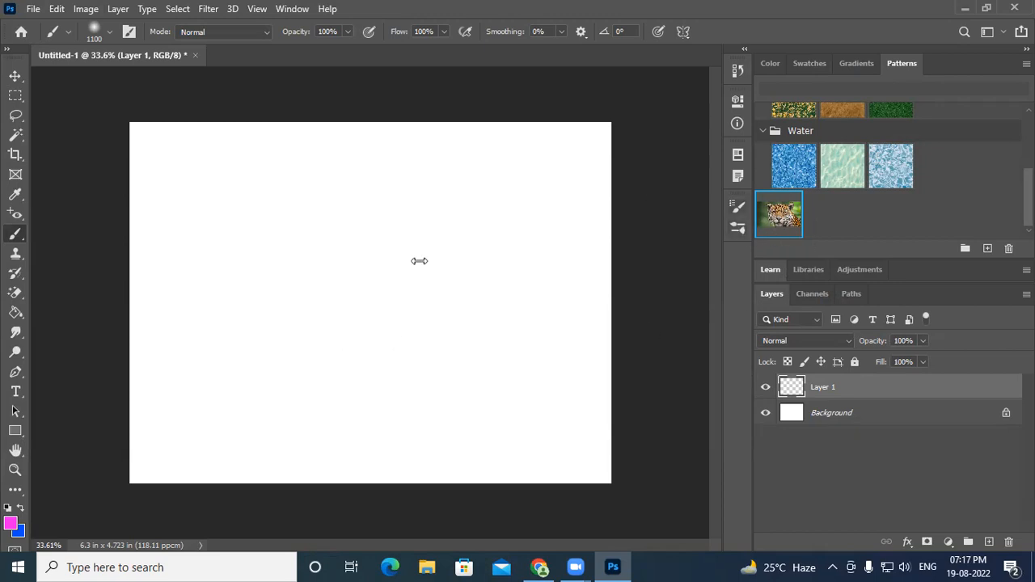
click(356, 261)
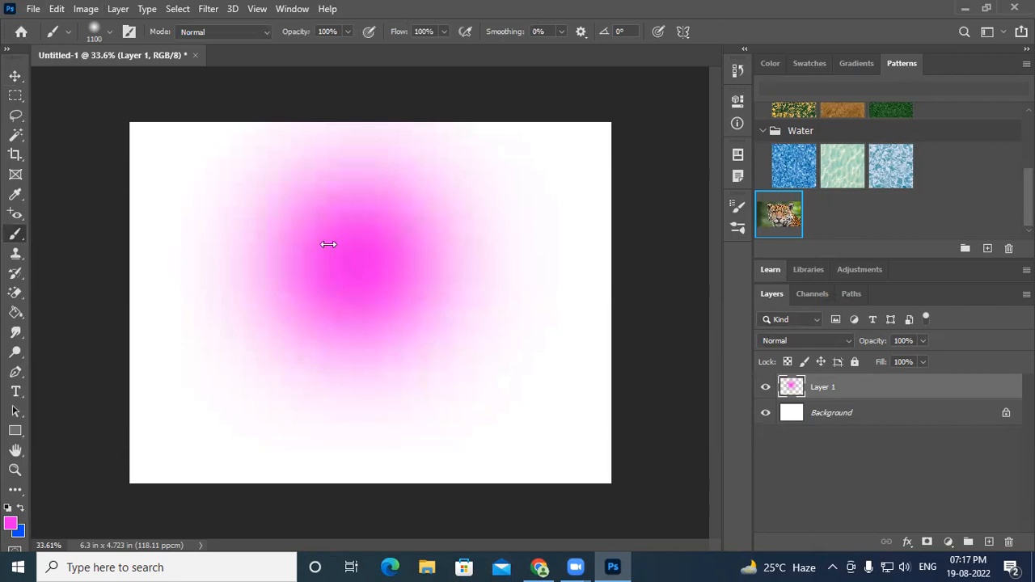
key(ctrl+z)
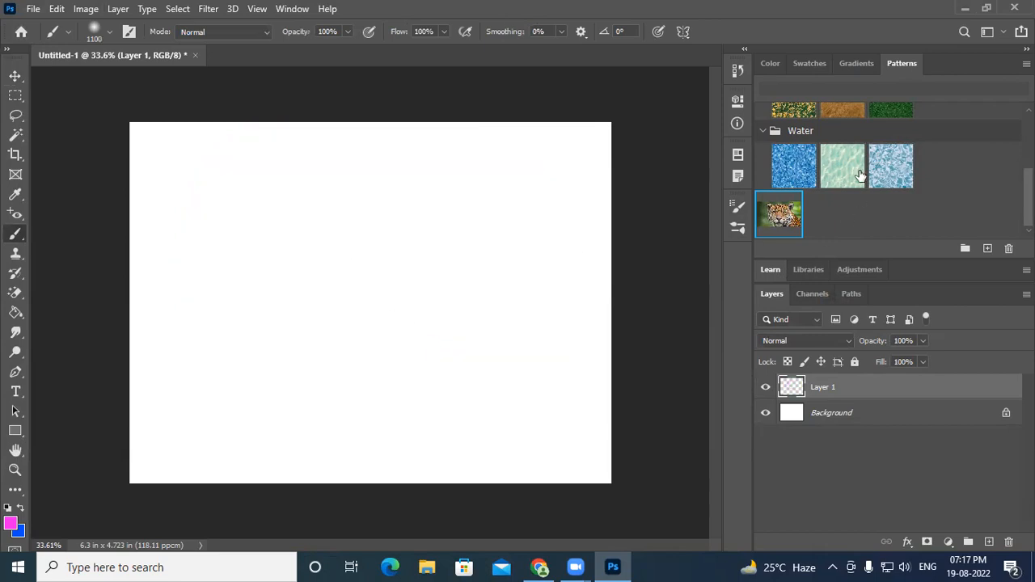
Enable Texture for the soft round brush and choose the jaguar pattern AjSkOe.jpg as its texture.
click(739, 209)
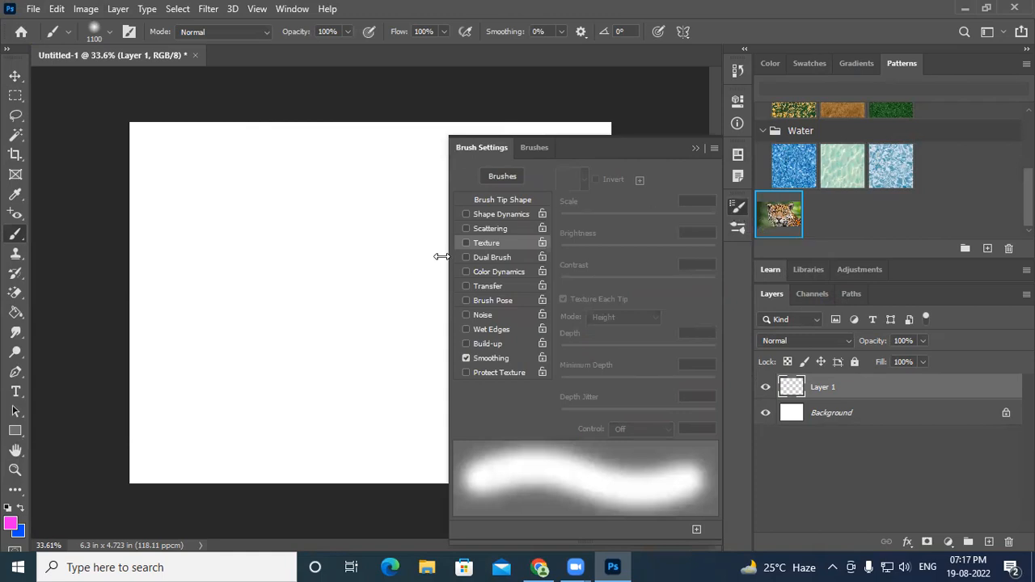
click(489, 241)
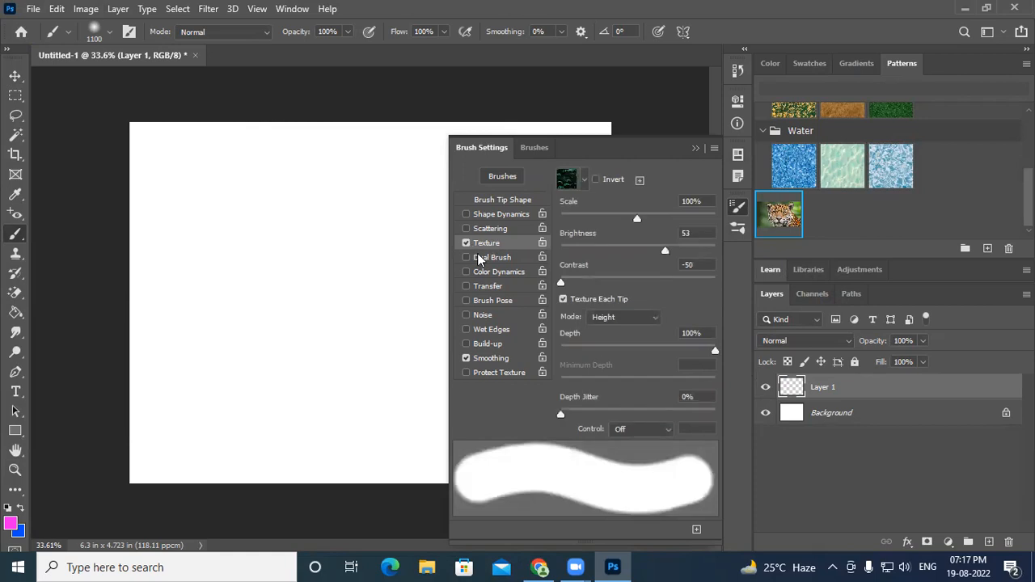
click(584, 184)
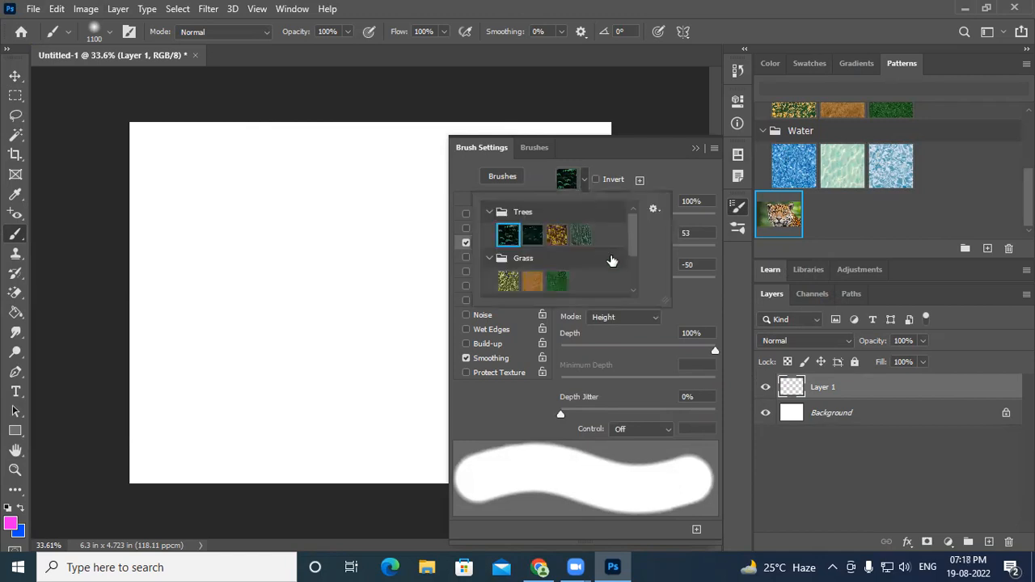
drag(632, 253, 629, 293)
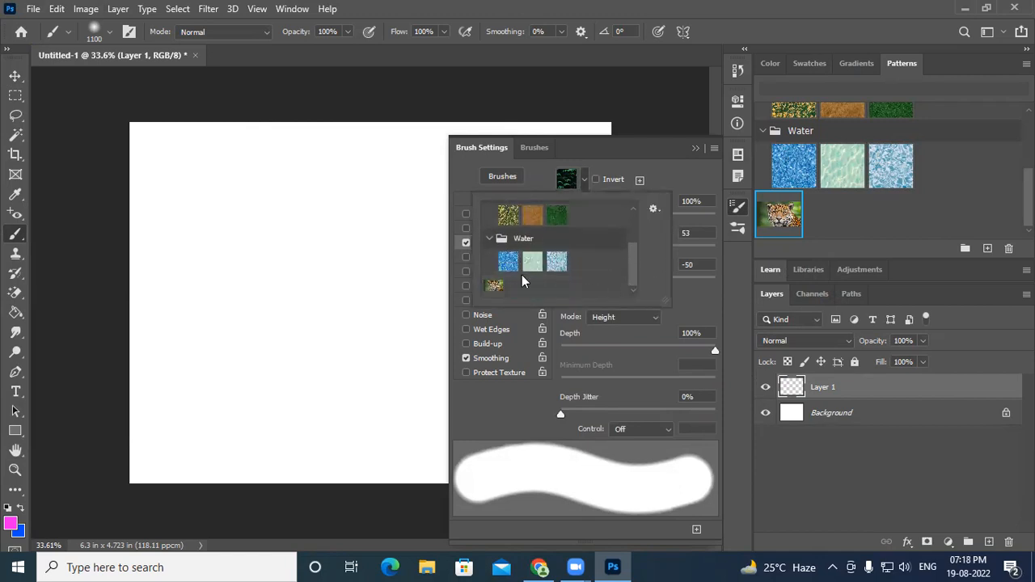
click(493, 286)
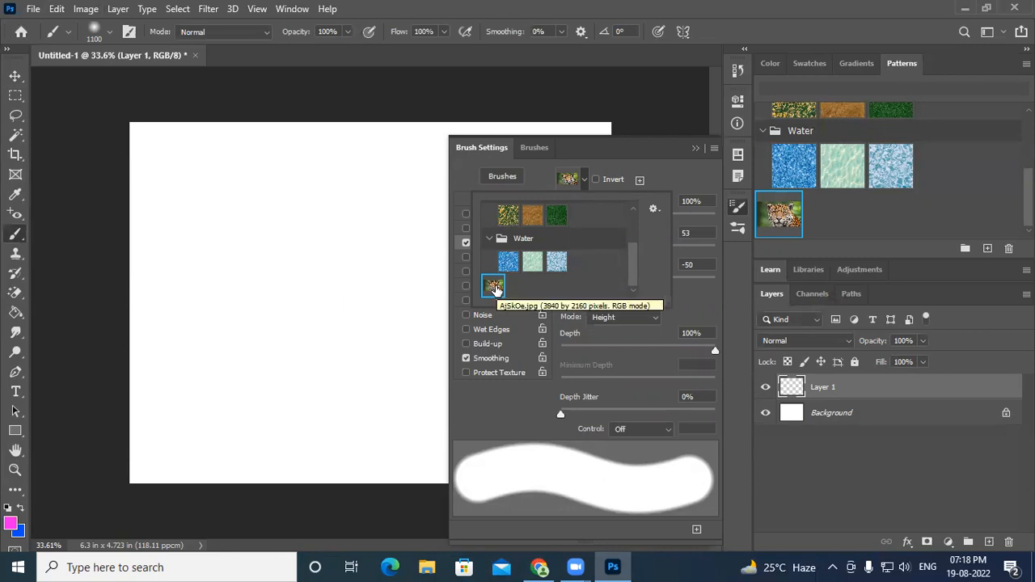
click(639, 146)
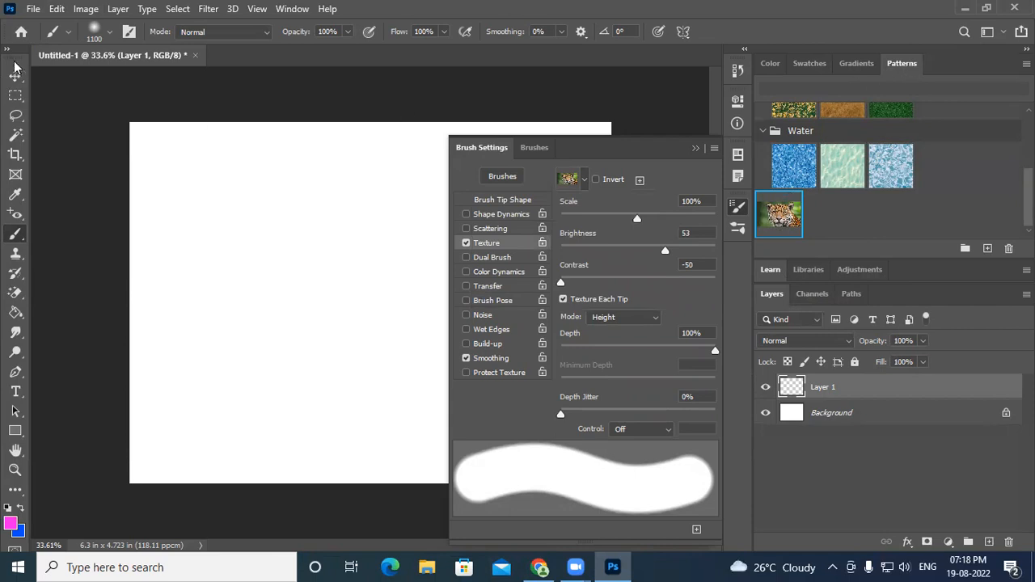
click(57, 9)
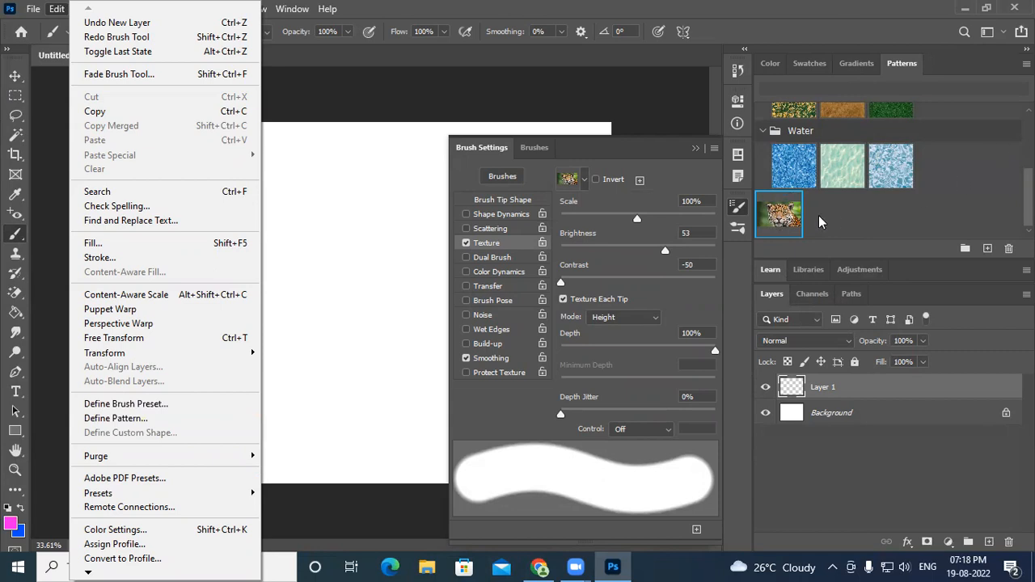
click(489, 242)
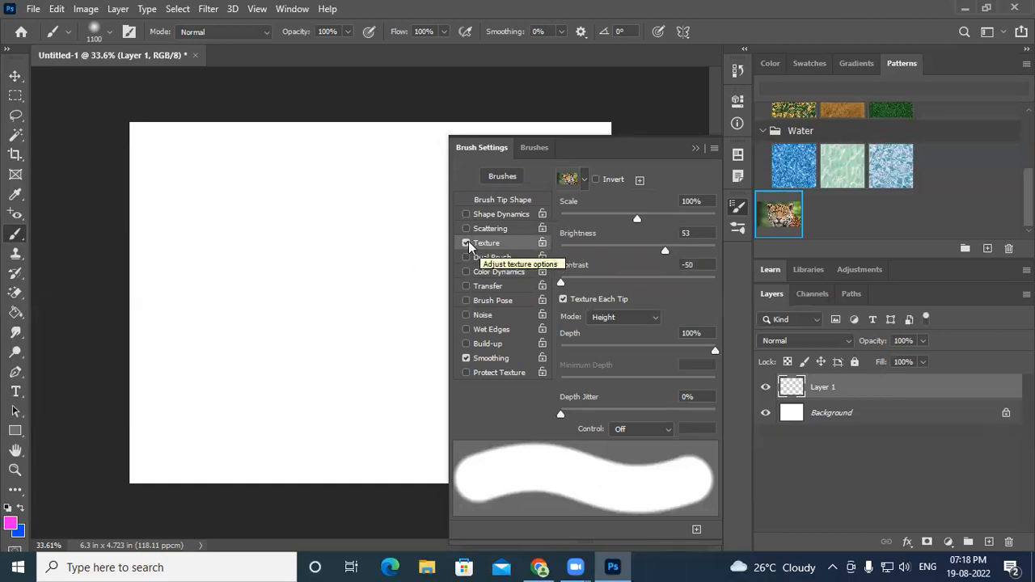
click(585, 180)
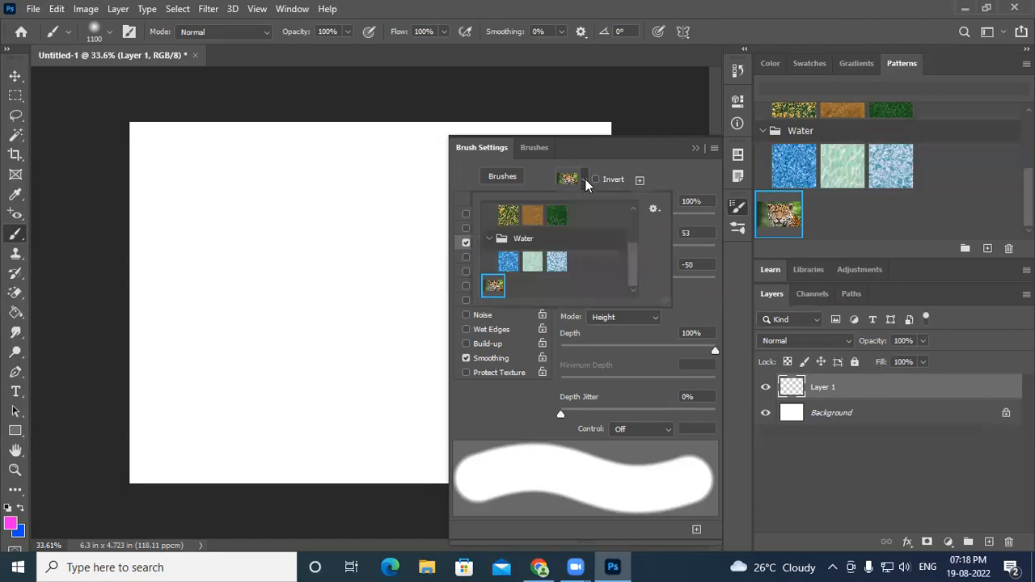
click(490, 240)
click(639, 157)
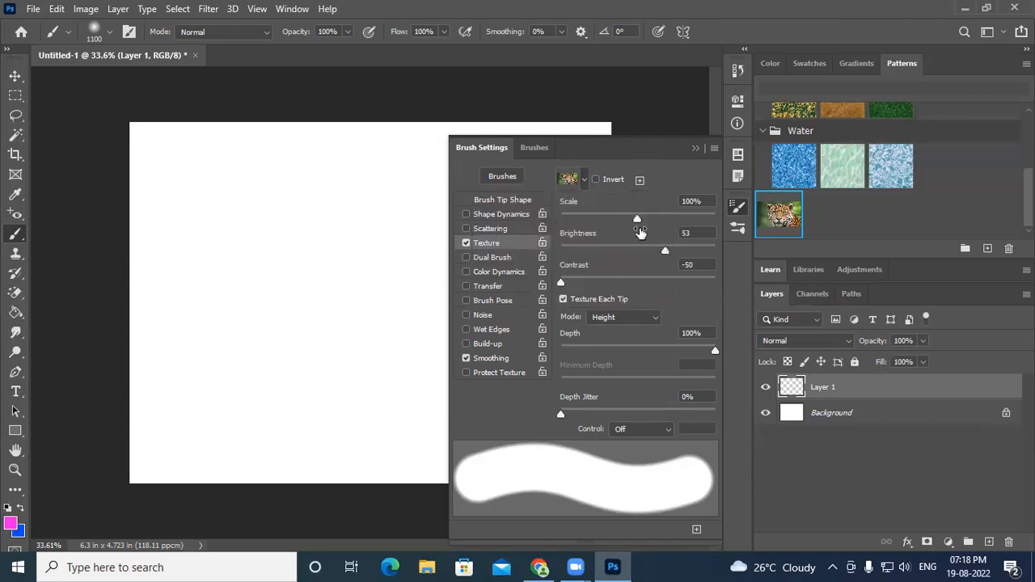
Set the jaguar texture's Scale to 92%, Brightness to -46 and Contrast to -50.
drag(670, 220, 695, 222)
mouse_move(610, 235)
mouse_down()
mouse_move(563, 230)
mouse_move(655, 234)
mouse_move(583, 223)
mouse_move(605, 226)
mouse_up()
mouse_move(663, 249)
mouse_down()
mouse_move(740, 265)
mouse_move(538, 270)
mouse_move(614, 264)
mouse_up()
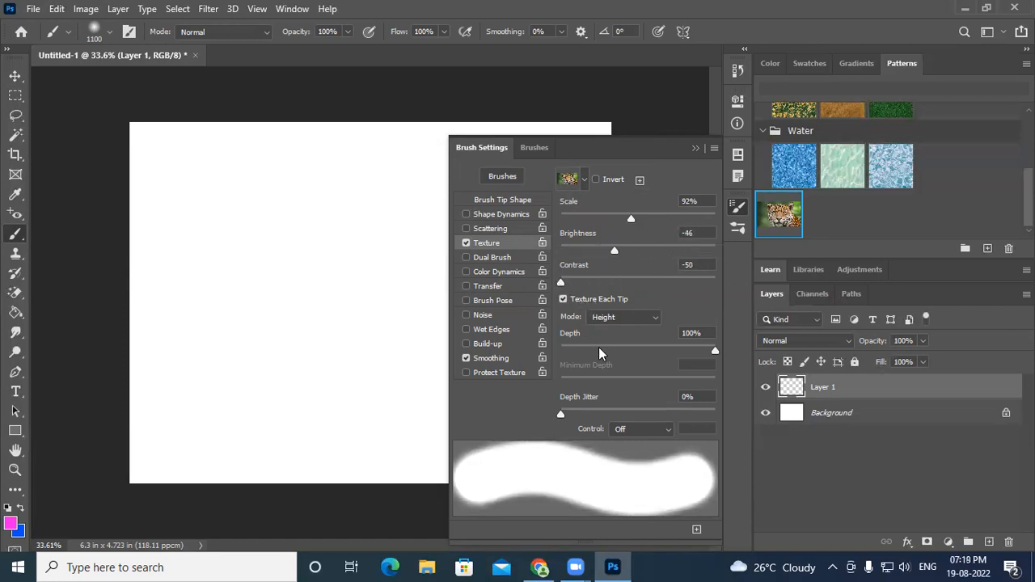
drag(661, 282, 555, 291)
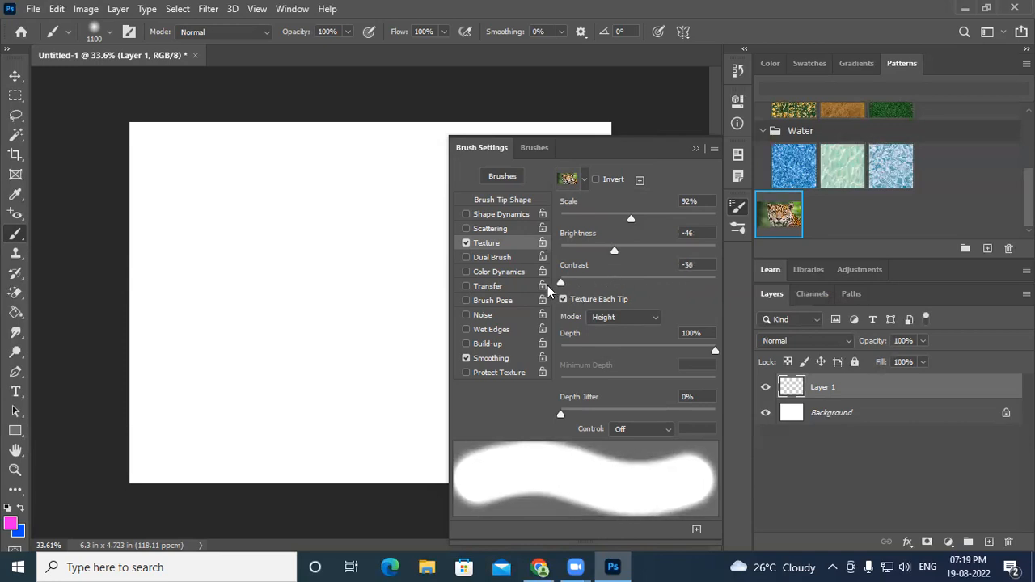
Try the Darken mode for the brush texture and settle on Multiply.
click(657, 317)
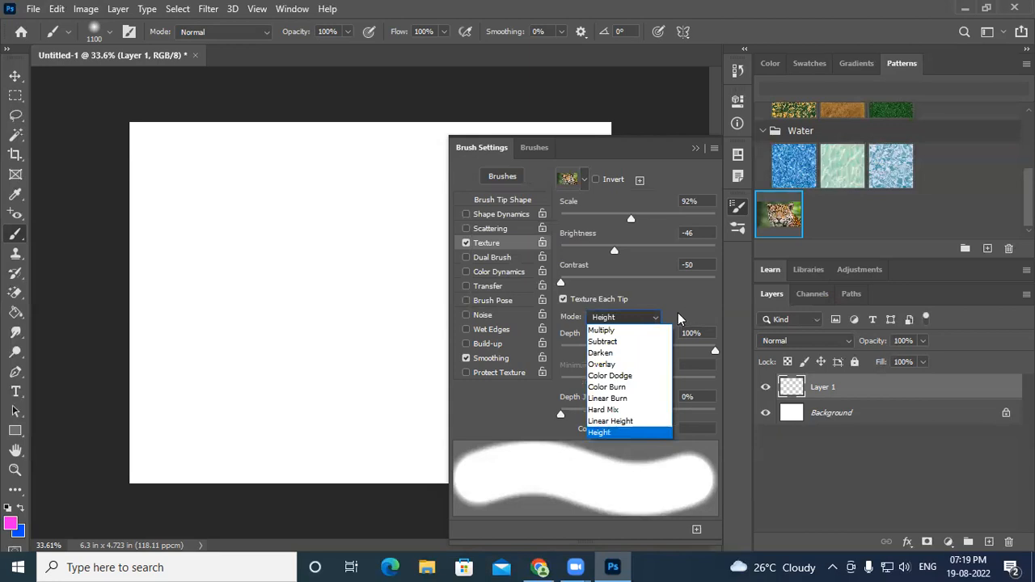
click(685, 305)
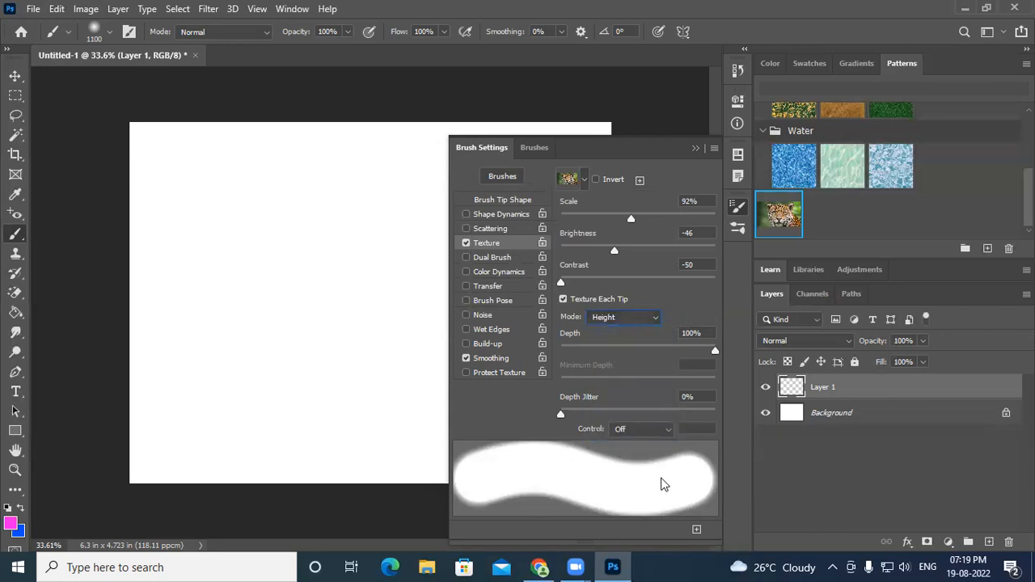
click(656, 318)
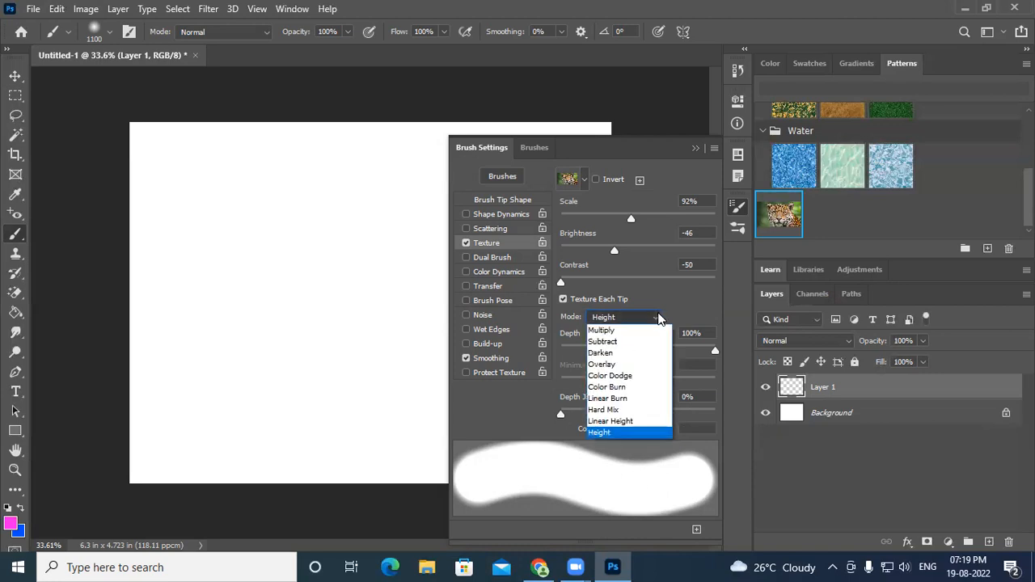
click(639, 353)
click(656, 318)
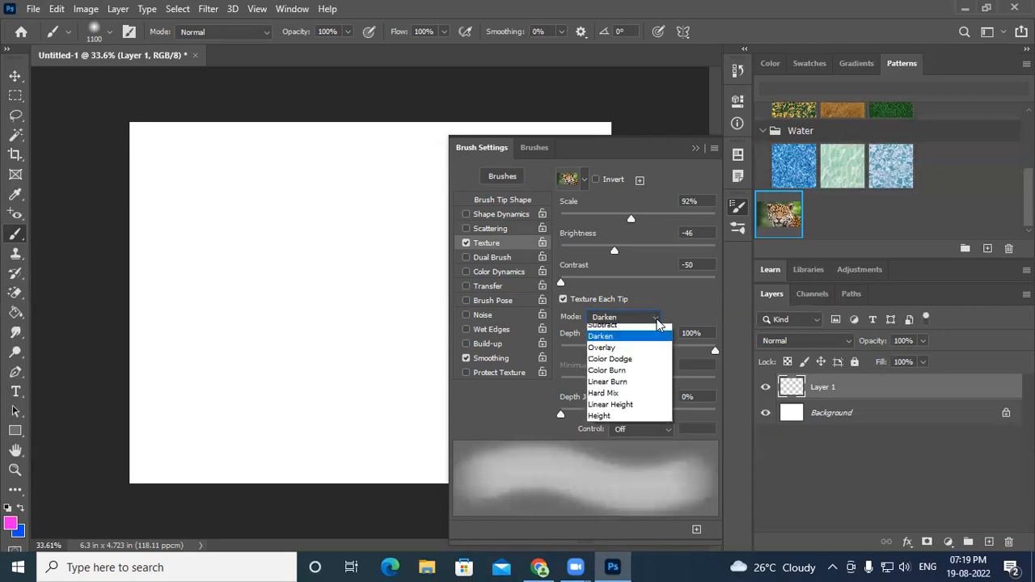
click(611, 331)
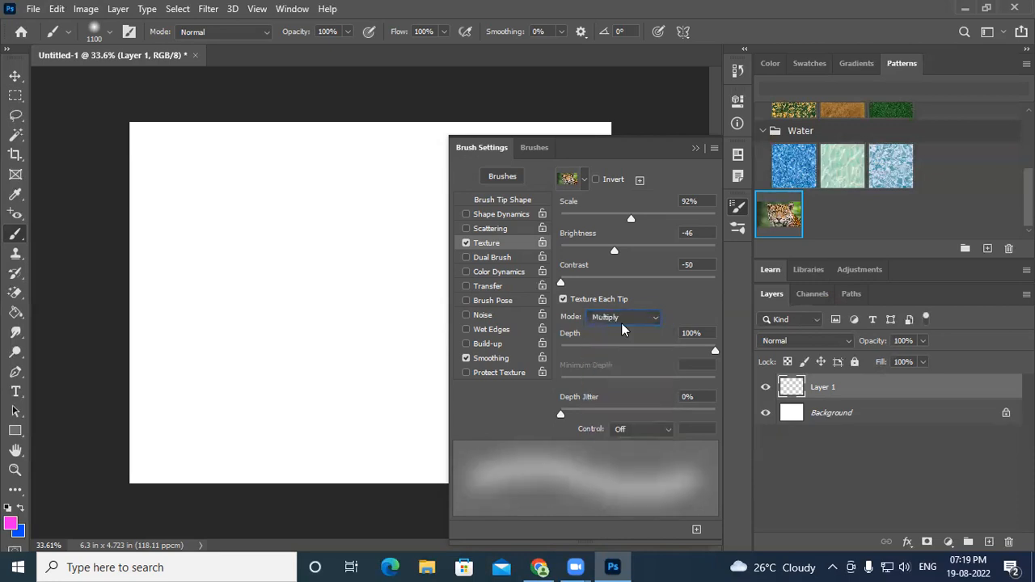
Set the texture's Brightness to -32 and Scale to 8%, keep Depth at 100% and close the brush settings.
mouse_move(613, 251)
mouse_down()
mouse_move(688, 250)
mouse_move(591, 260)
mouse_move(621, 255)
mouse_up()
mouse_move(667, 220)
mouse_down()
mouse_move(531, 230)
mouse_move(565, 227)
mouse_up()
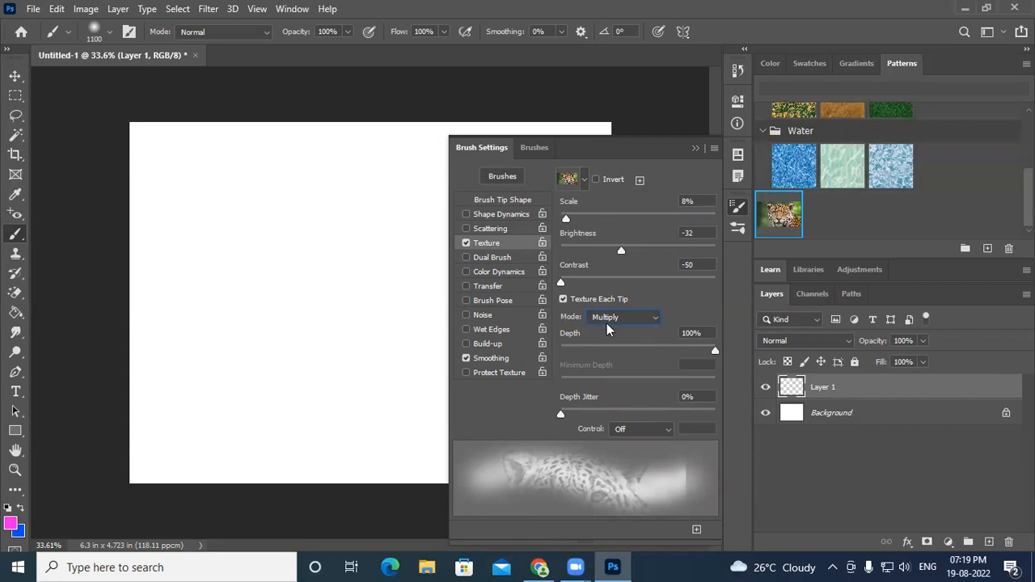
mouse_move(713, 351)
mouse_down()
mouse_move(617, 356)
mouse_move(716, 356)
mouse_up()
click(692, 147)
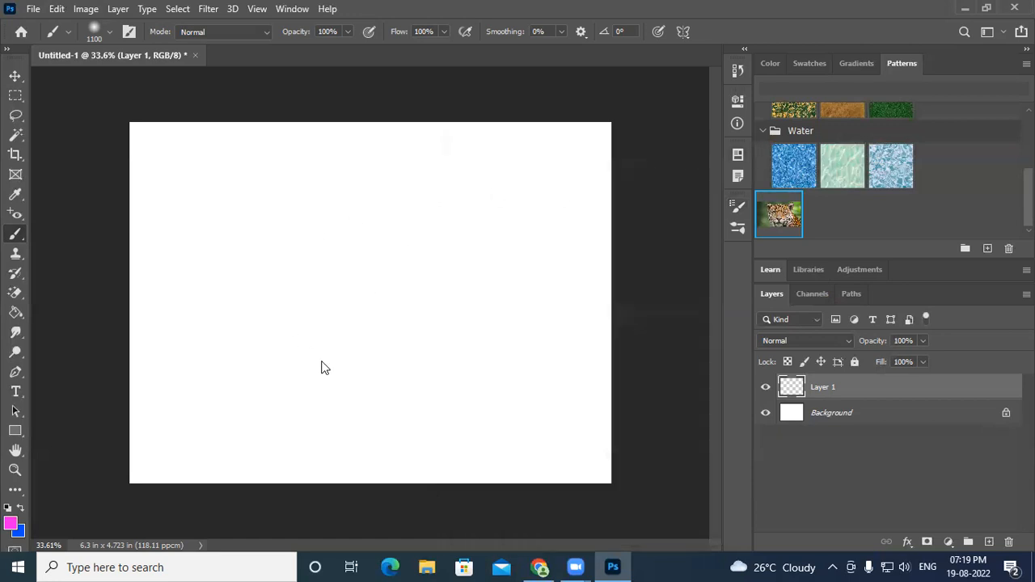
Paint two magenta dabs with the jaguar-textured brush on Layer 1, inspect them up close and undo both.
click(402, 282)
click(272, 351)
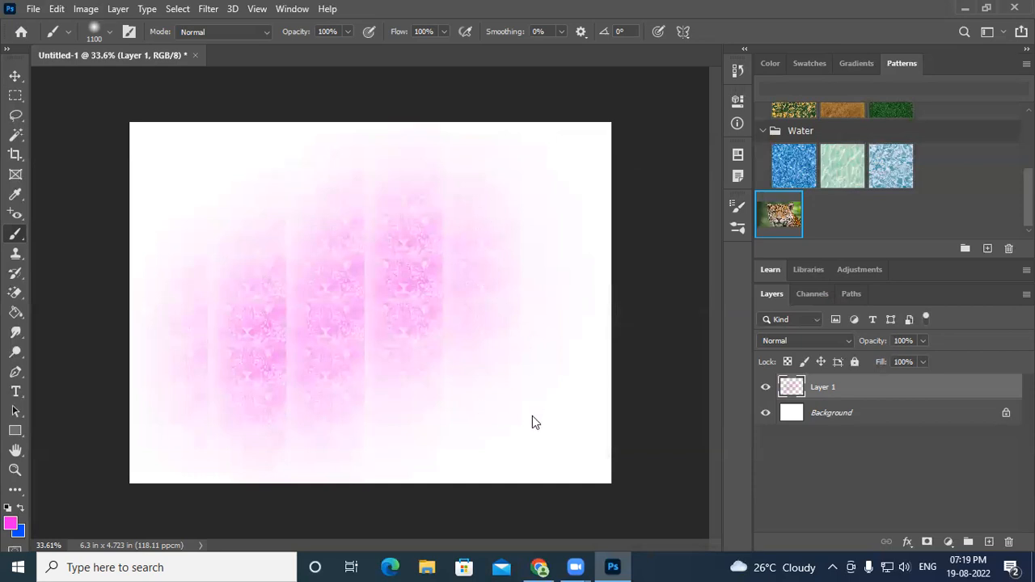
scroll(531, 421, up, 3)
scroll(528, 418, down, 2)
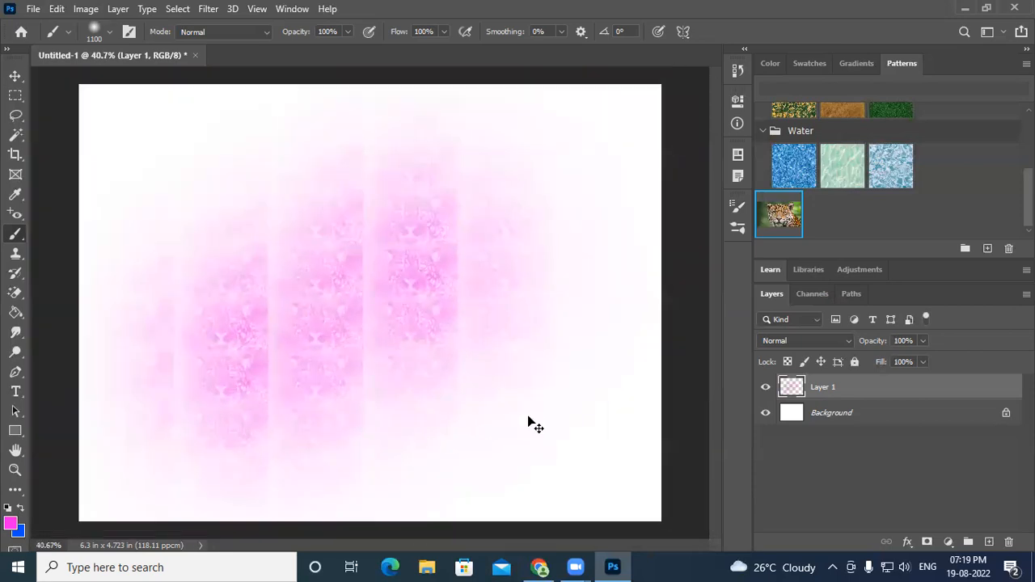
key(ctrl+z)
key(ctrl+z)
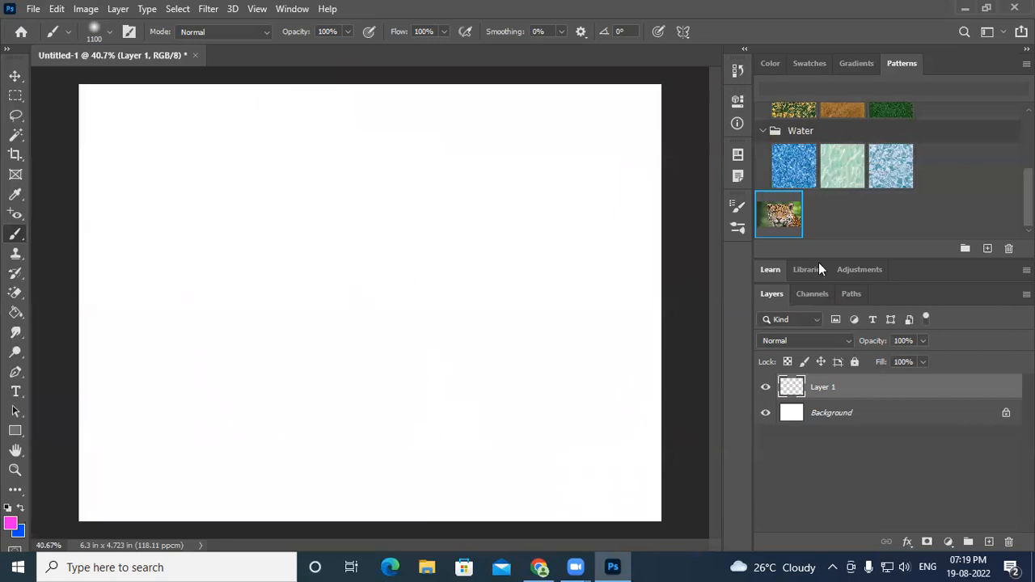
Set the jaguar texture's Scale to 97%, paint magenta dabs on the canvas's left half and close the brush settings.
click(737, 206)
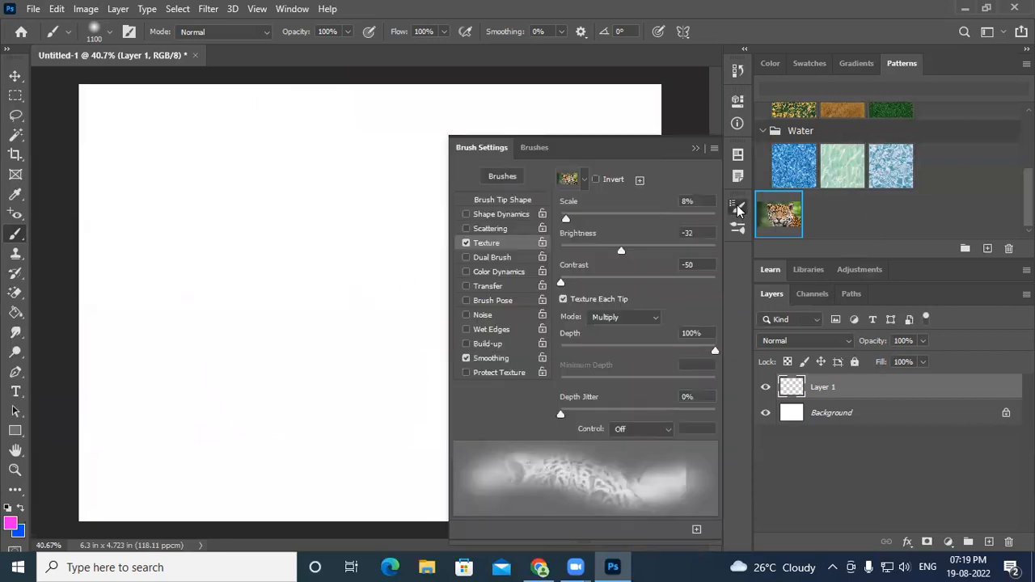
mouse_move(567, 219)
mouse_down()
mouse_move(645, 225)
mouse_move(635, 229)
mouse_up()
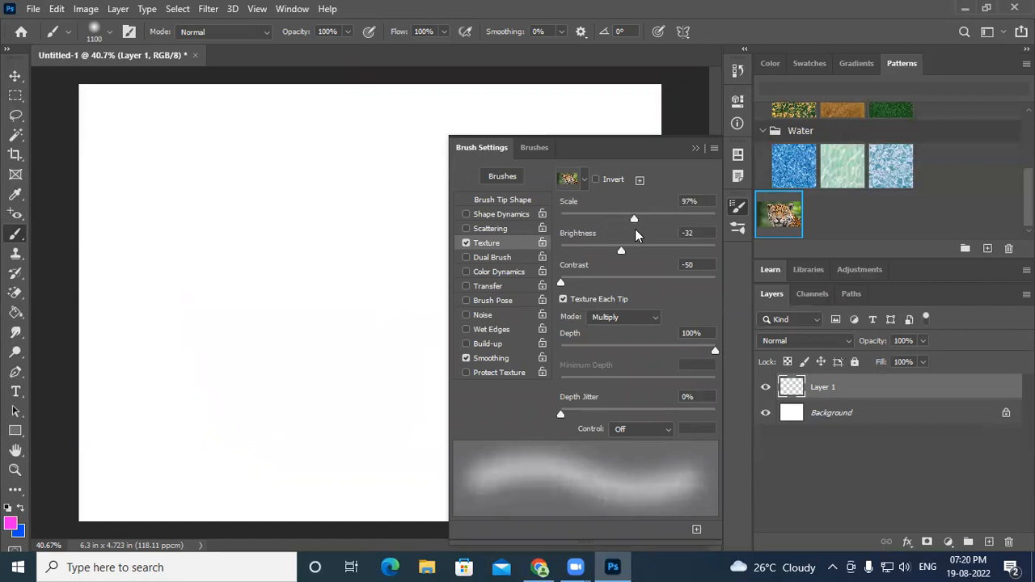
click(289, 275)
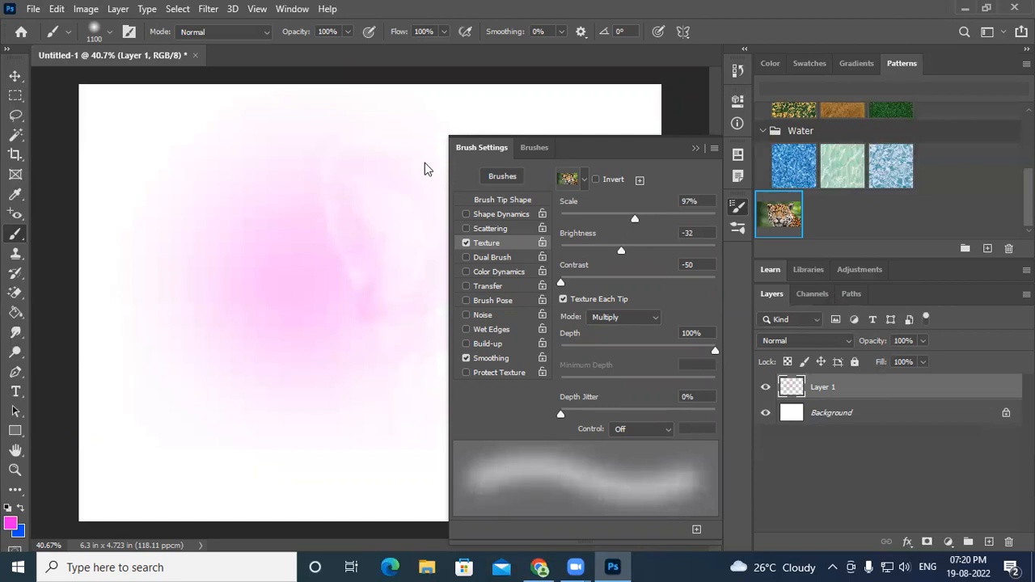
click(366, 157)
click(328, 369)
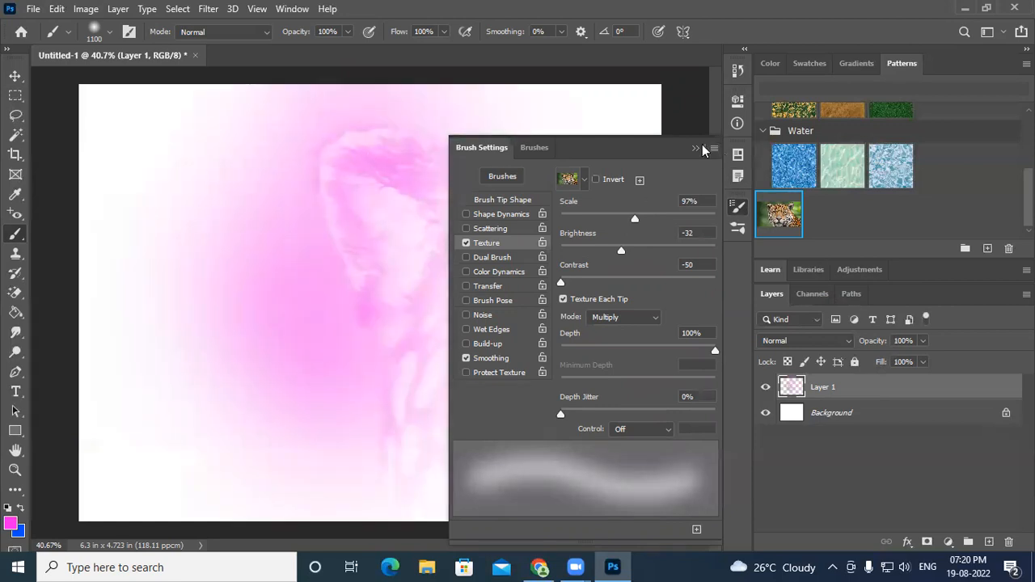
click(700, 146)
Paint magenta dabs and short strokes across Layer 1 to build up the jaguar's ear, eye, forehead and the area beside them.
click(496, 470)
key(ctrl+minus)
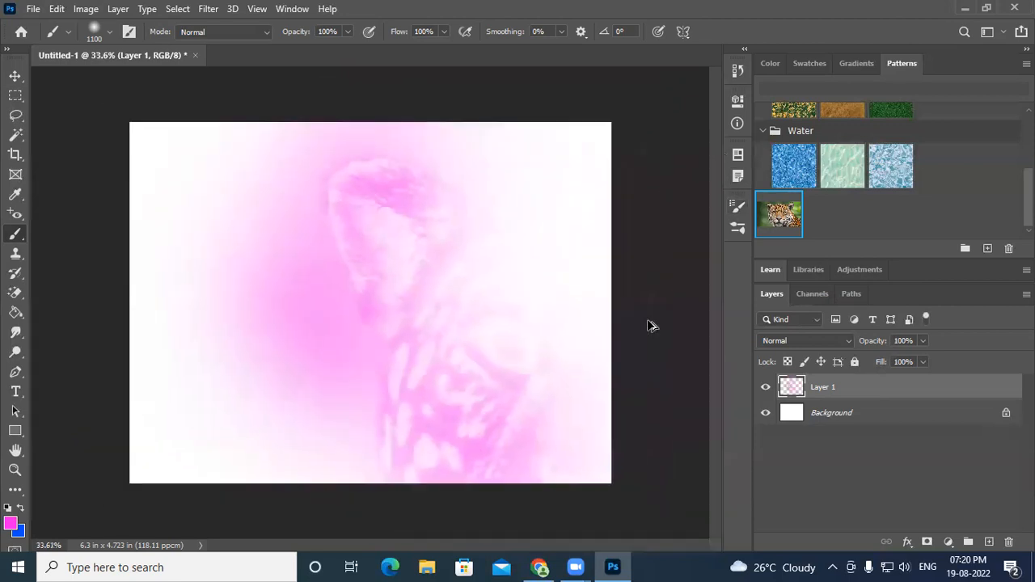
click(509, 340)
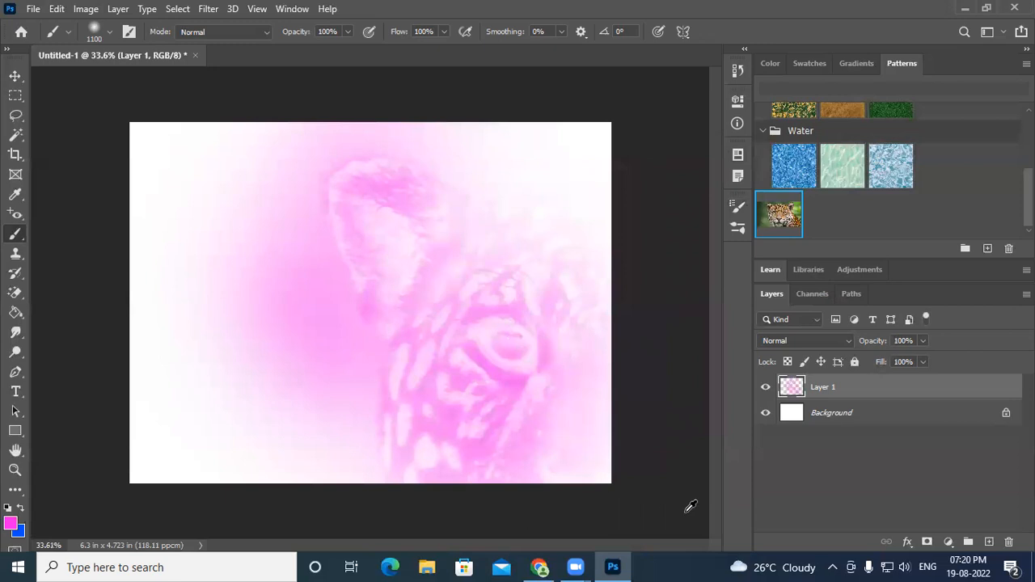
click(496, 198)
click(330, 467)
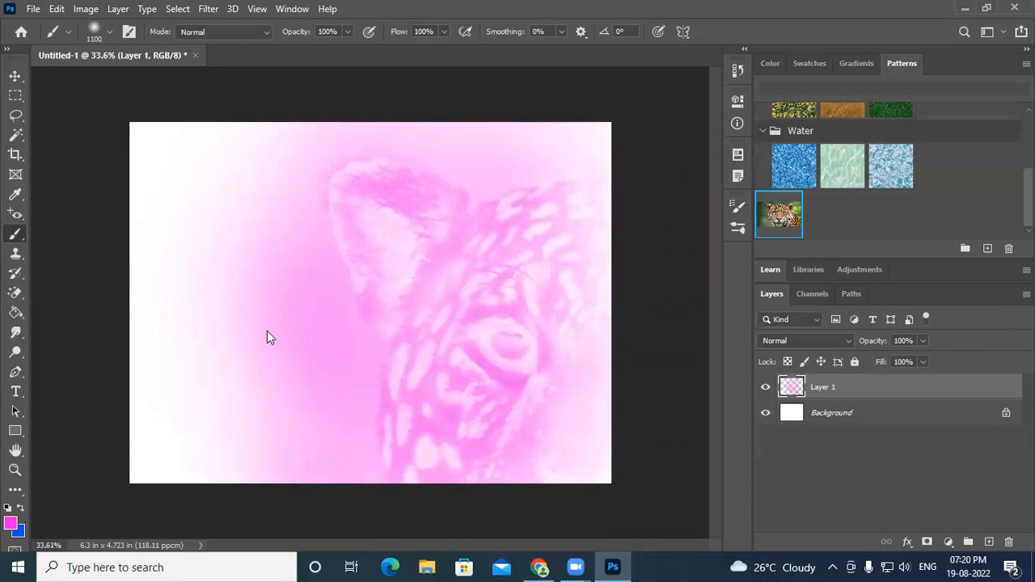
click(267, 331)
click(207, 317)
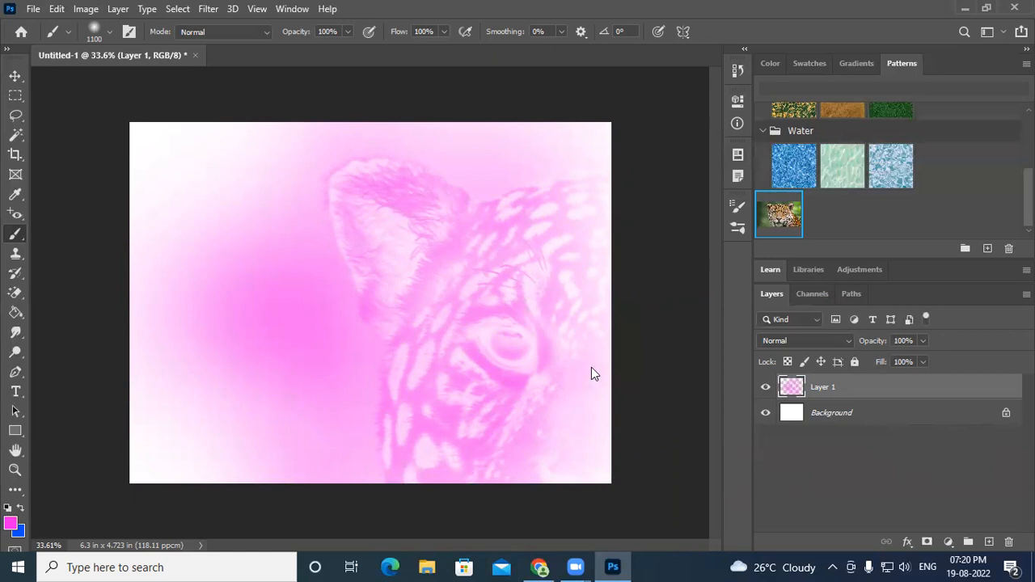
drag(554, 212, 562, 223)
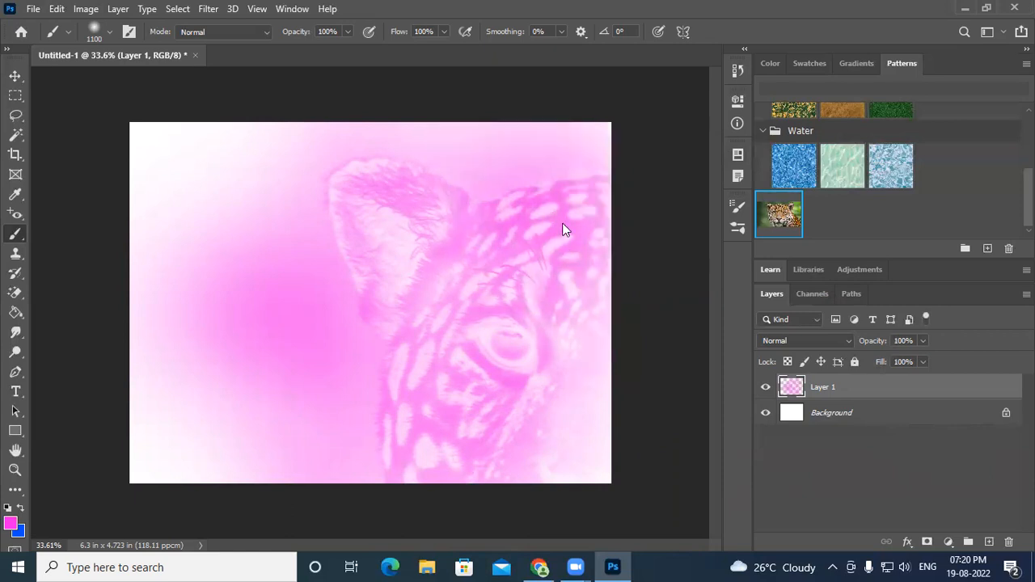
click(364, 209)
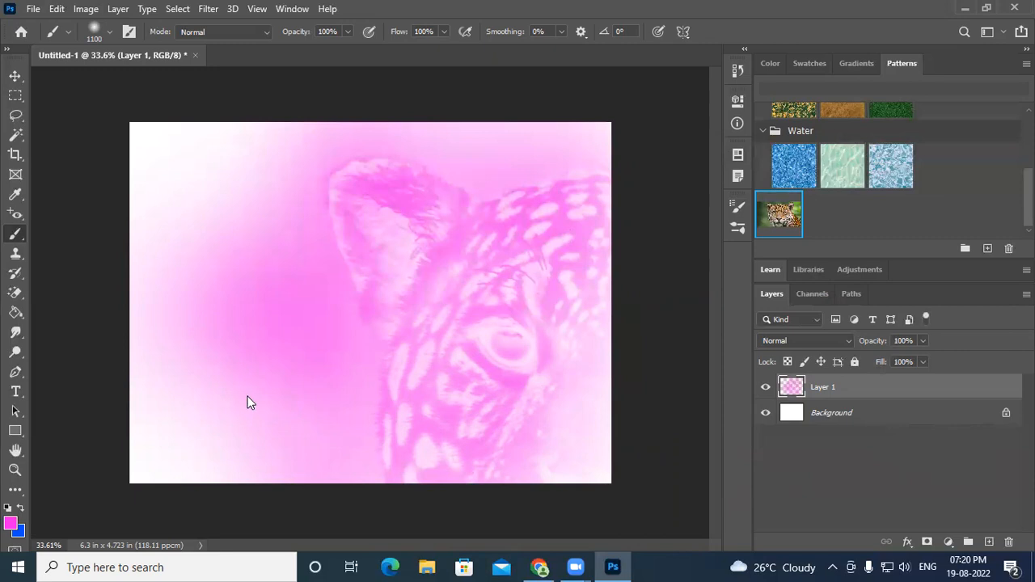
click(362, 364)
click(497, 374)
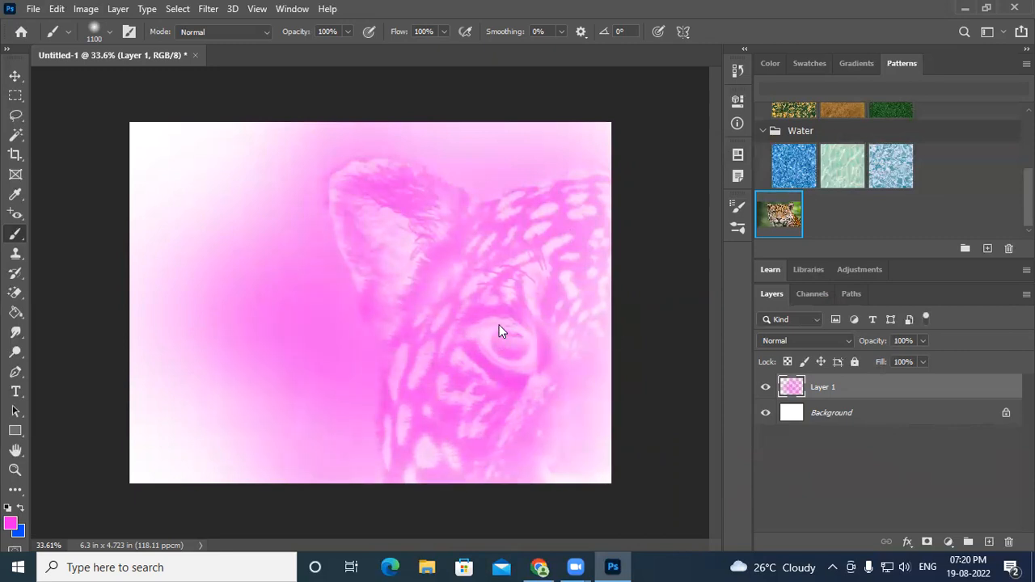
click(428, 249)
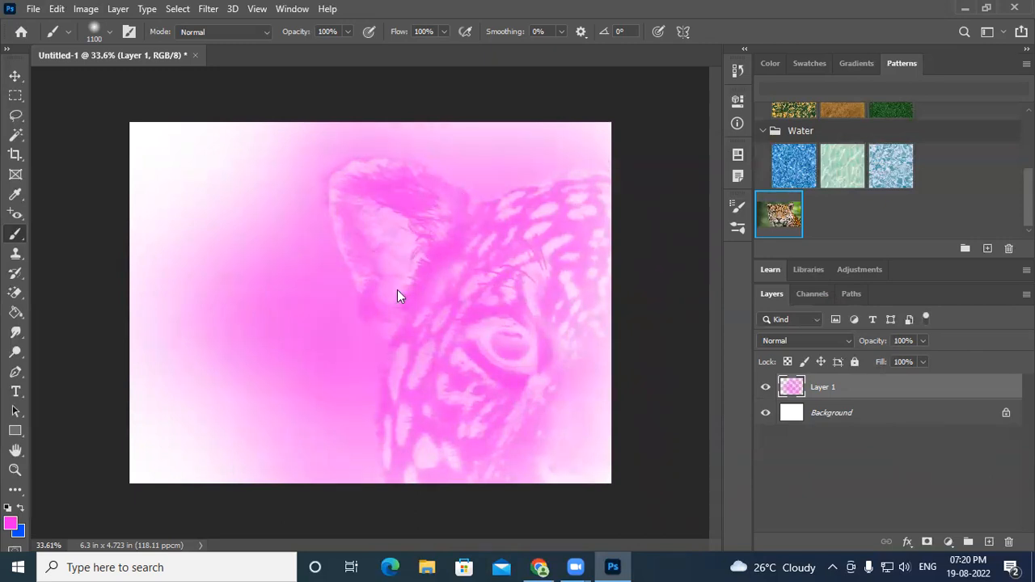
drag(398, 293, 414, 275)
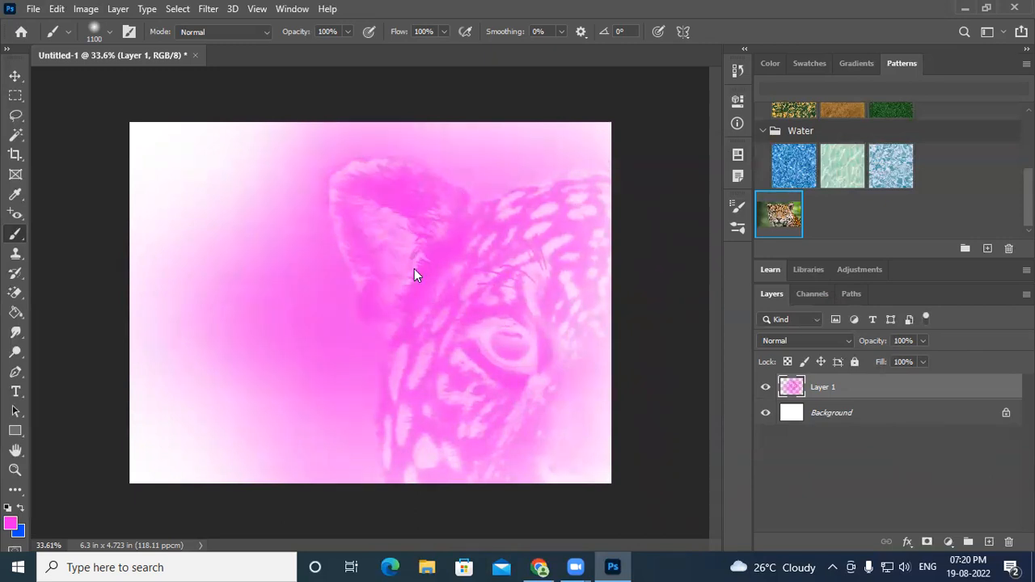
Swap to the blue foreground colour and paint over the jaguar's face and ear and the canvas's left half.
click(20, 507)
drag(473, 411, 545, 279)
drag(428, 194, 321, 216)
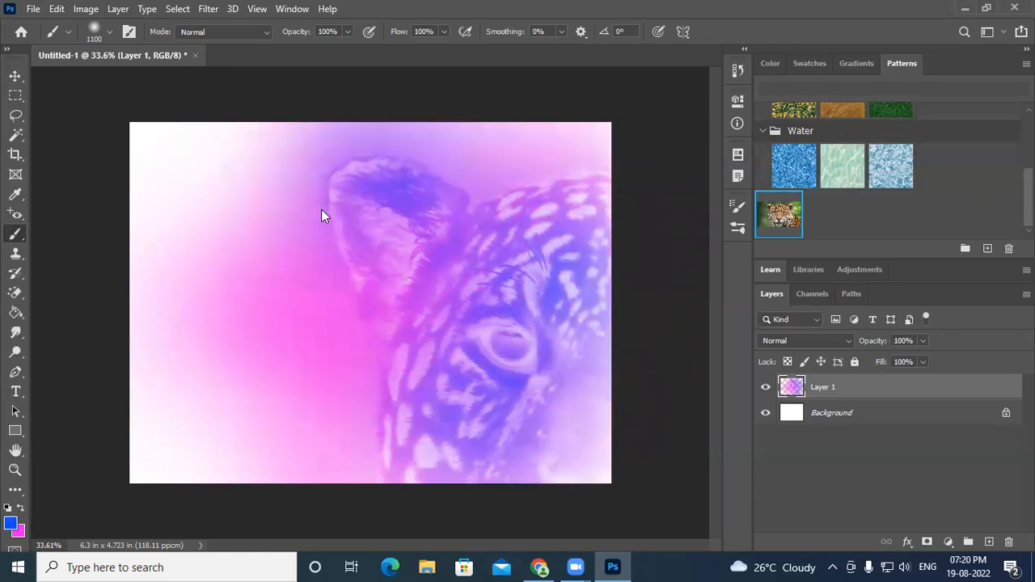
click(273, 320)
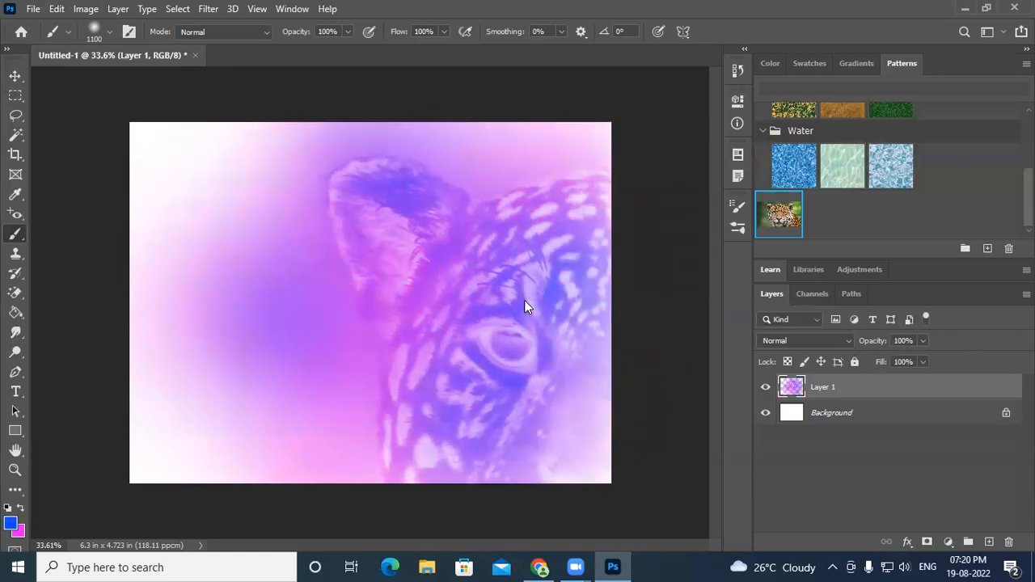
click(291, 456)
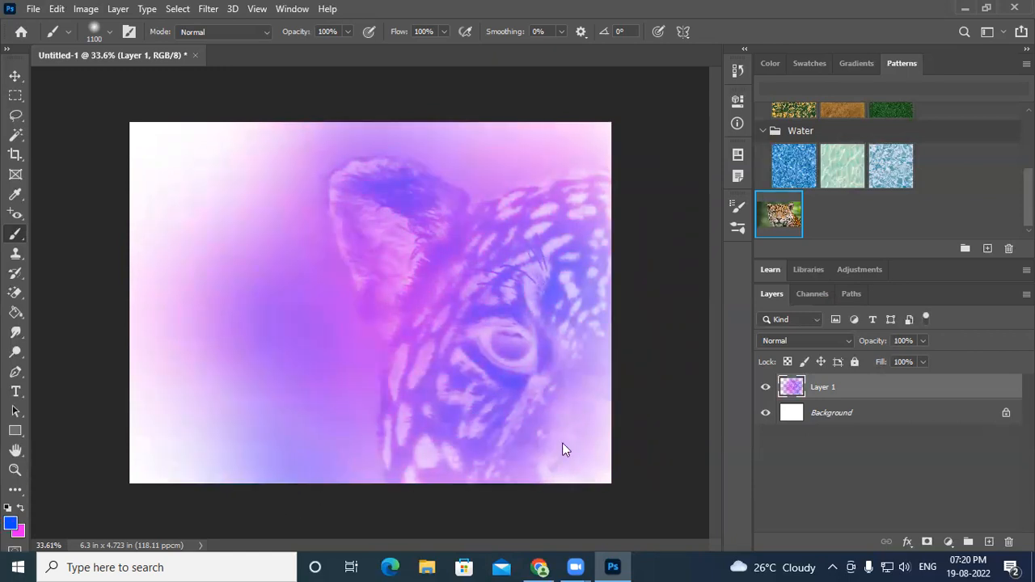
Set the foreground colour to yellow ffde00 and paint over the lower-left area, the jaguar's forehead and its ear.
click(10, 526)
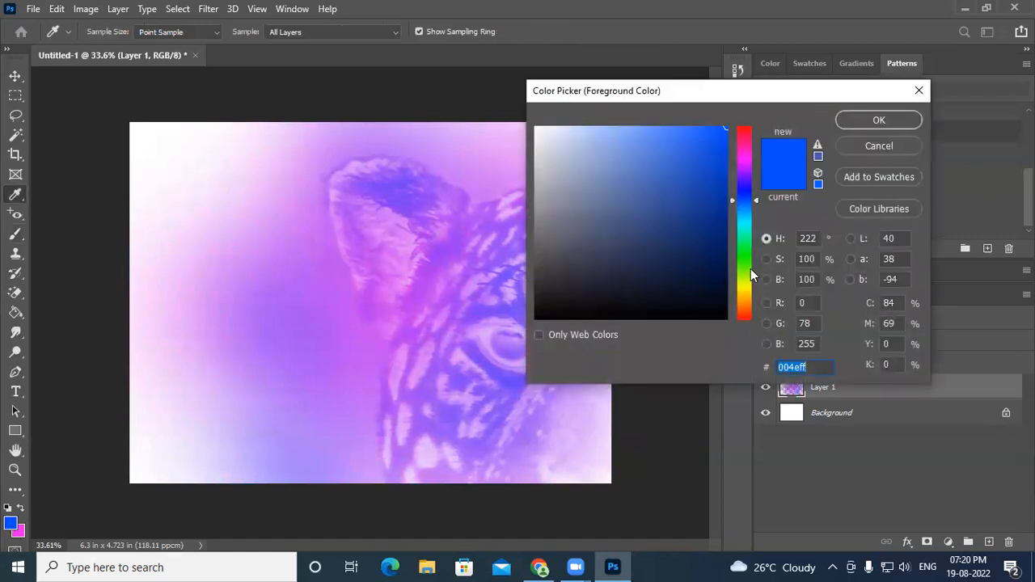
click(746, 291)
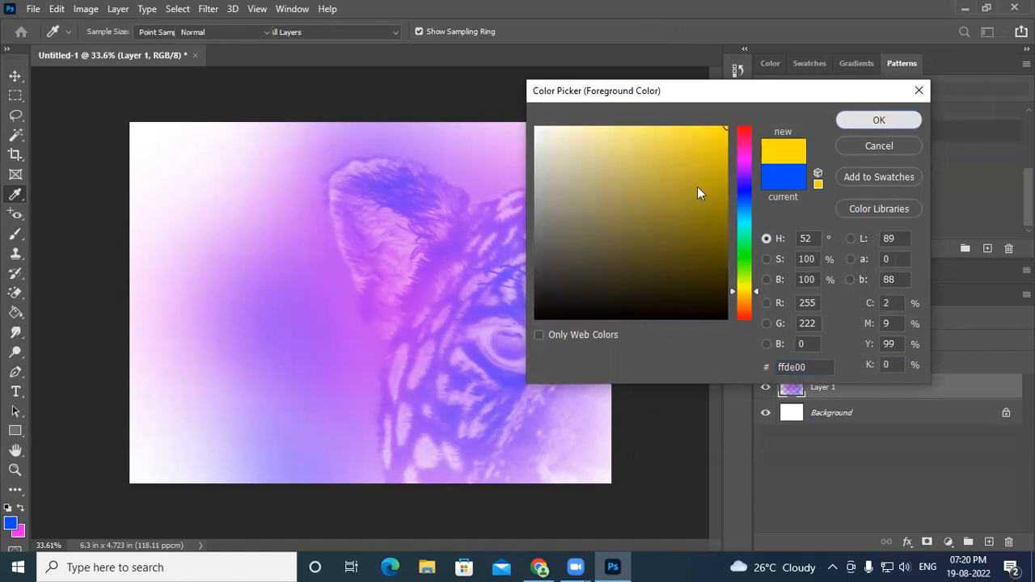
key(Return)
mouse_move(338, 390)
mouse_down()
mouse_move(363, 330)
mouse_move(270, 364)
mouse_move(236, 409)
mouse_up()
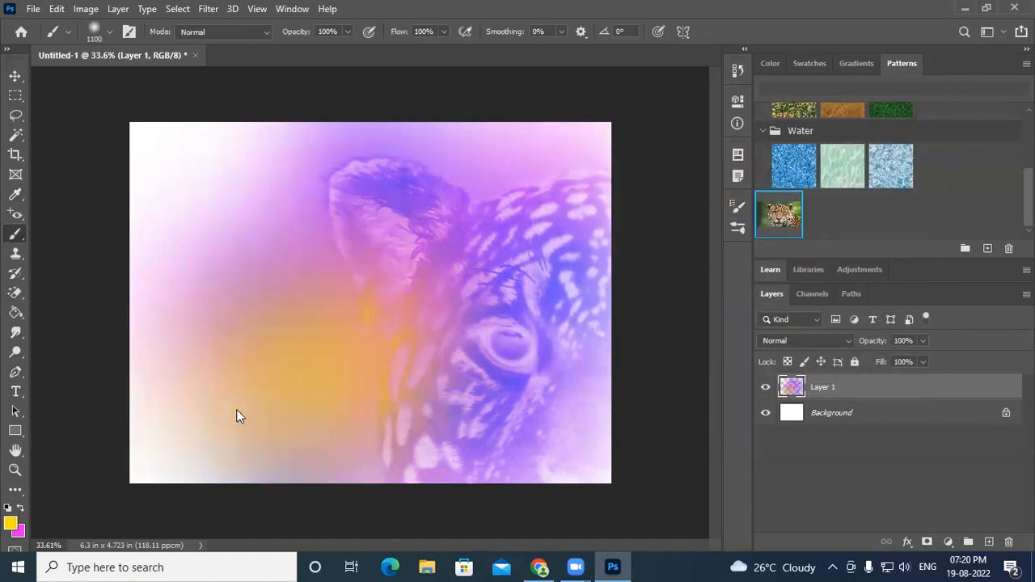
click(503, 191)
click(348, 160)
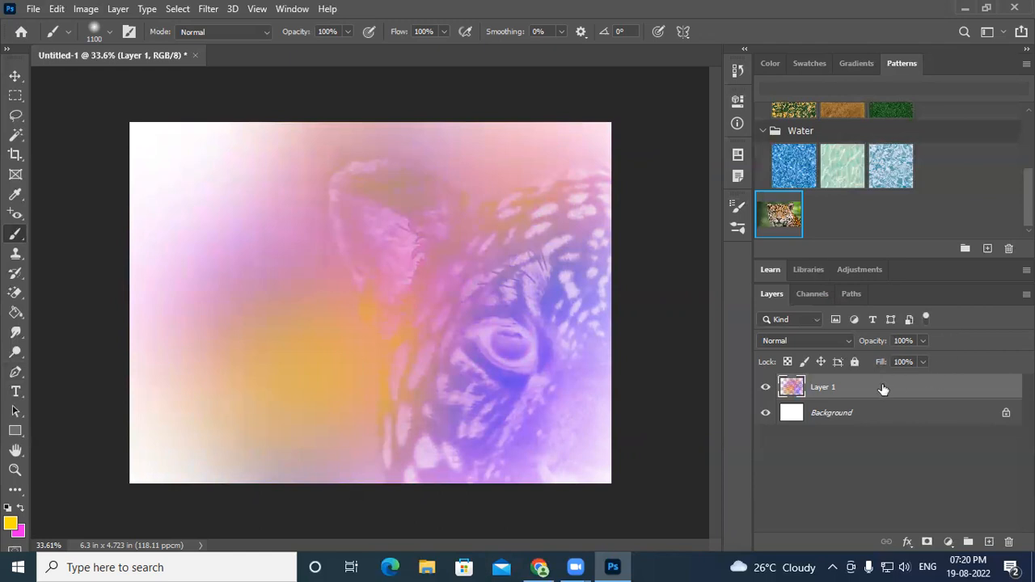
Set the foreground colour to red f93834 and return to the Brush tool.
click(10, 523)
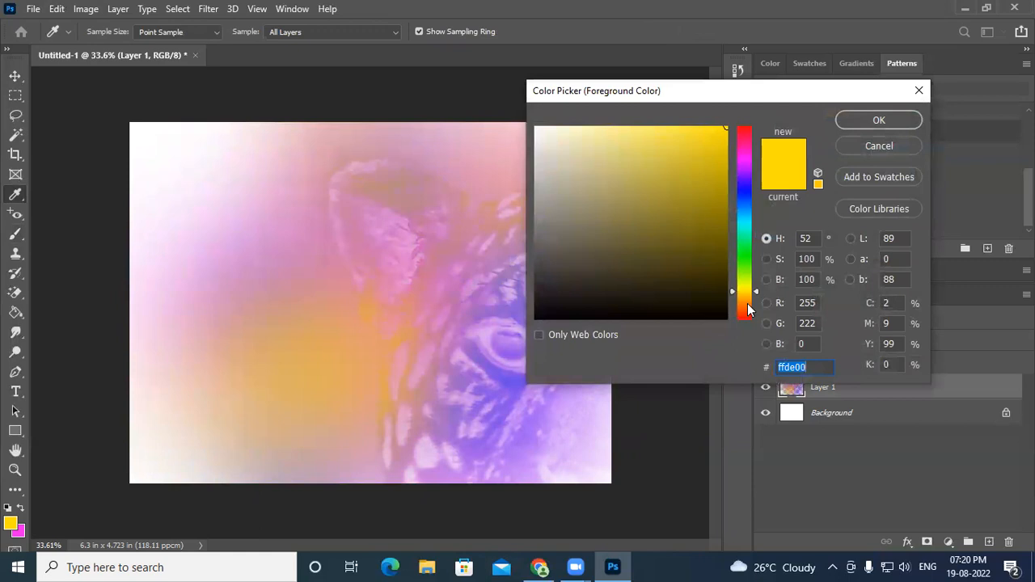
click(747, 319)
click(687, 131)
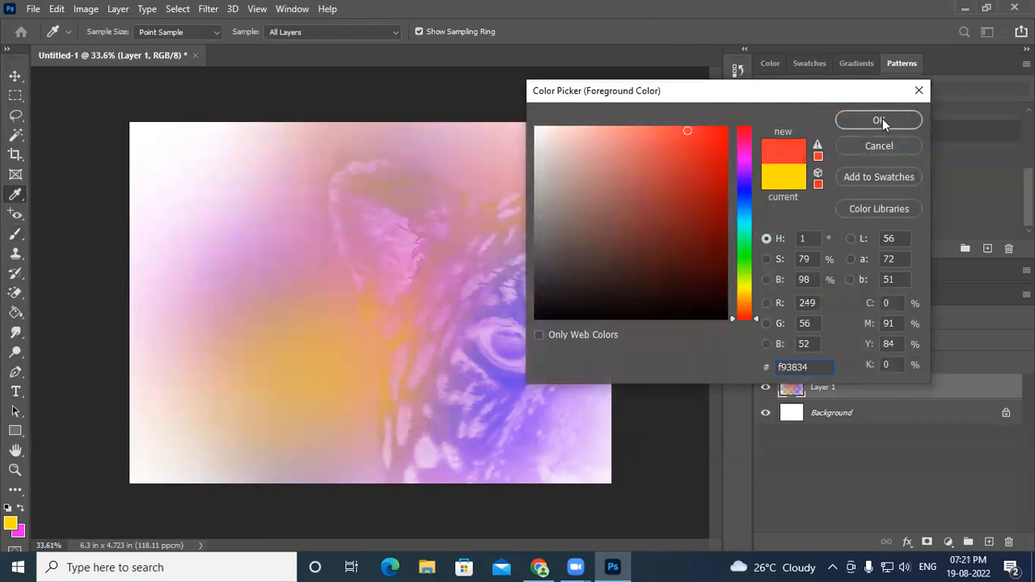
click(880, 120)
key(b)
Paint red dabs over the jaguar's forehead, the upper-left area, the lower edge and the remaining pale areas of Layer 1.
click(577, 191)
click(584, 320)
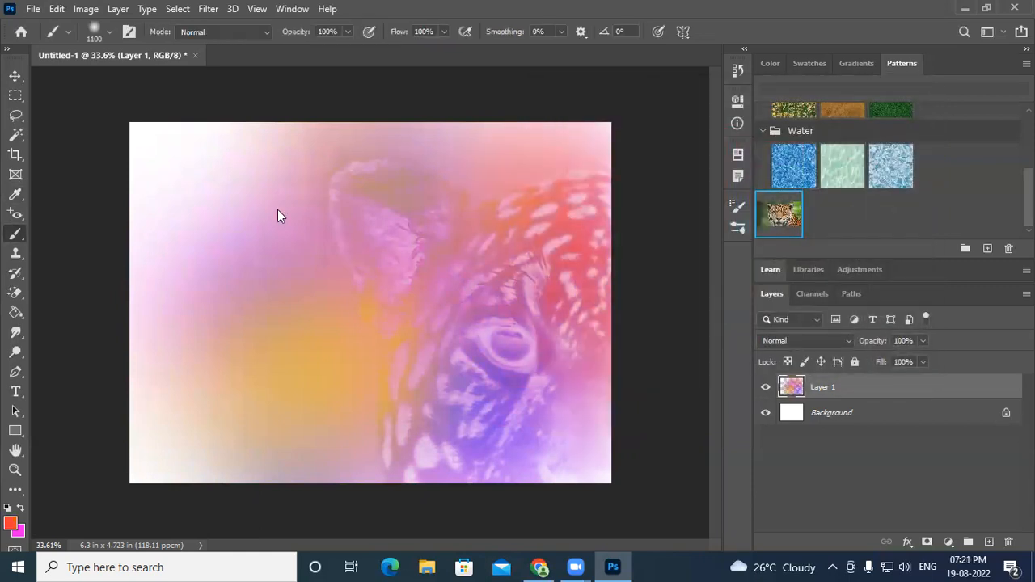
click(299, 199)
click(233, 204)
click(227, 144)
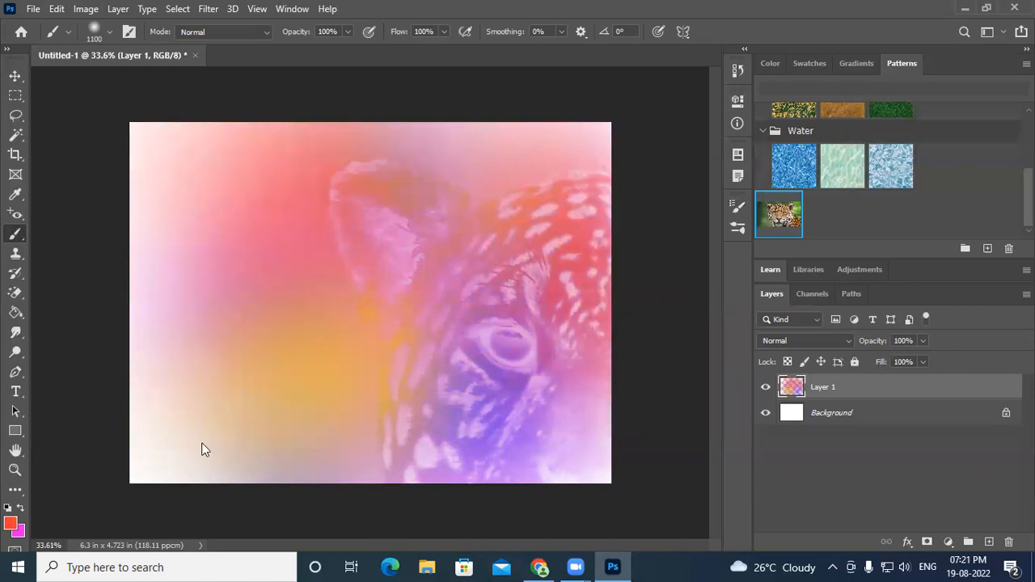
click(485, 473)
click(352, 461)
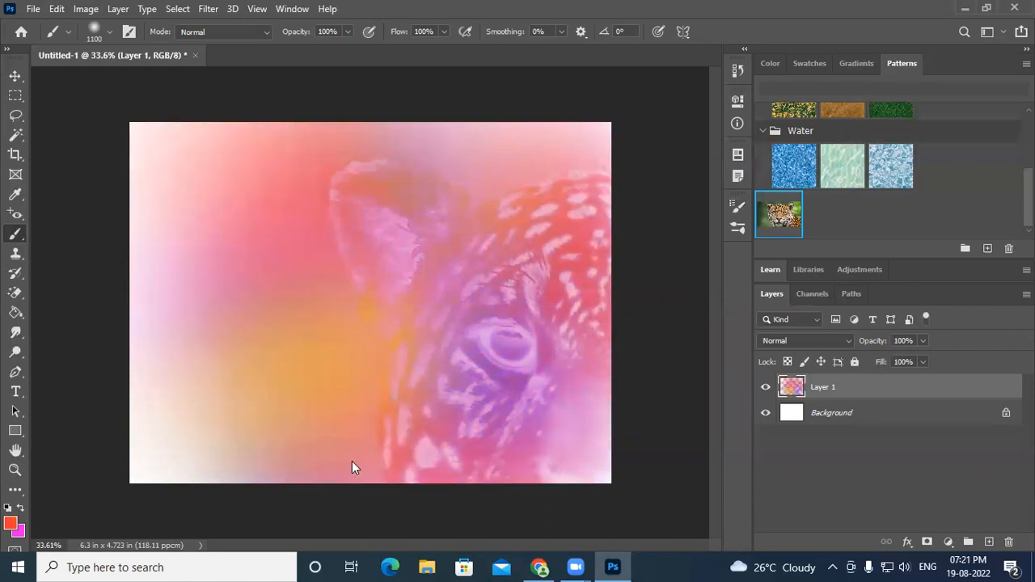
click(618, 517)
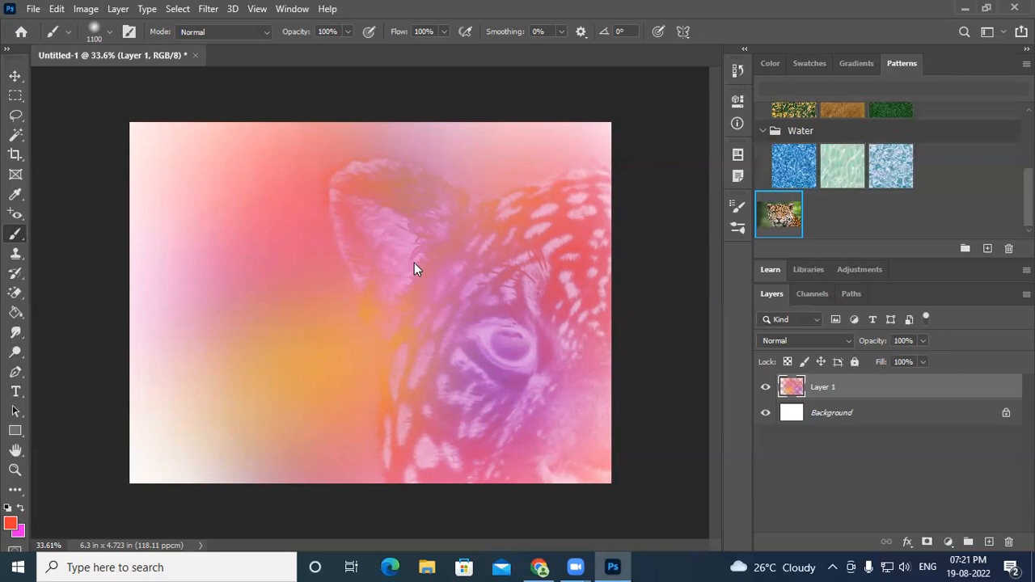
click(507, 133)
drag(286, 237, 321, 211)
mouse_move(371, 455)
mouse_down()
mouse_move(266, 443)
mouse_move(229, 394)
mouse_up()
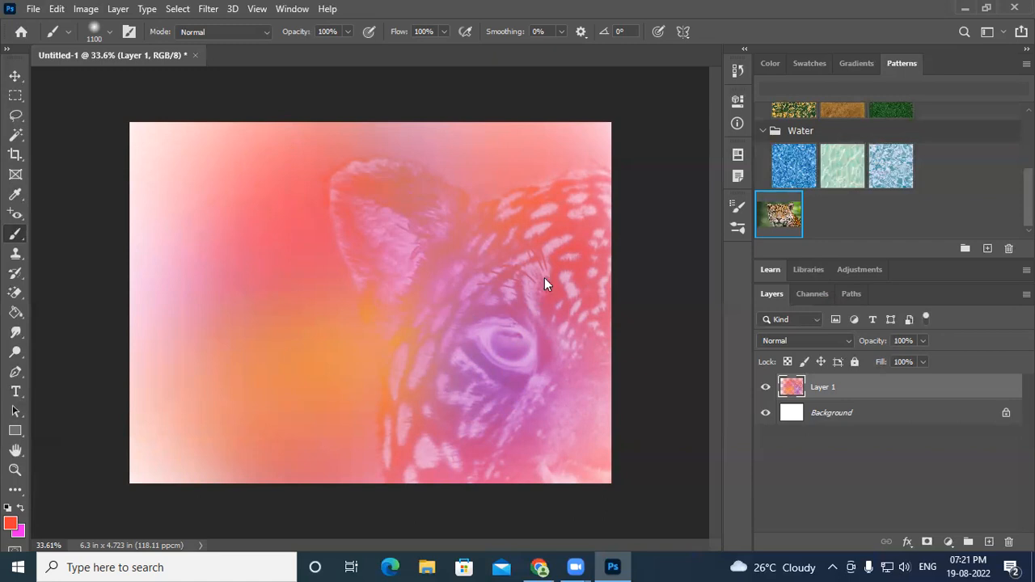
Set the foreground colour to a medium green and paint it along the canvas's left and upper edges and lower-right corner.
click(11, 523)
mouse_move(709, 174)
mouse_down()
mouse_move(704, 151)
mouse_move(725, 173)
mouse_up()
drag(740, 295, 762, 361)
drag(741, 247, 747, 270)
click(879, 120)
key(b)
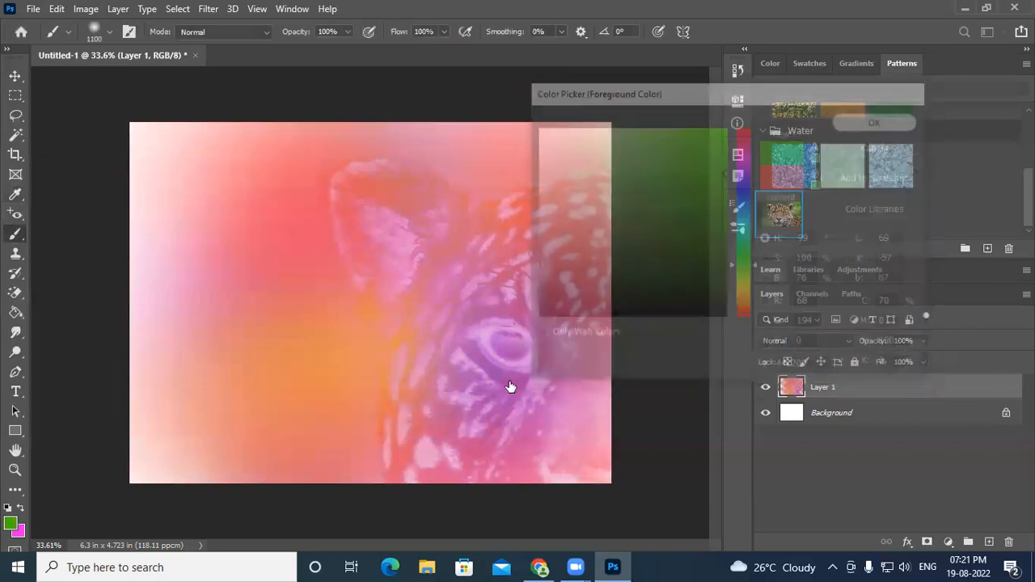
click(616, 435)
mouse_move(493, 83)
mouse_down()
mouse_move(448, 155)
mouse_move(179, 134)
mouse_move(141, 374)
mouse_move(120, 431)
mouse_move(137, 446)
mouse_move(210, 441)
mouse_move(123, 140)
mouse_move(218, 108)
mouse_move(609, 99)
mouse_move(647, 129)
mouse_up()
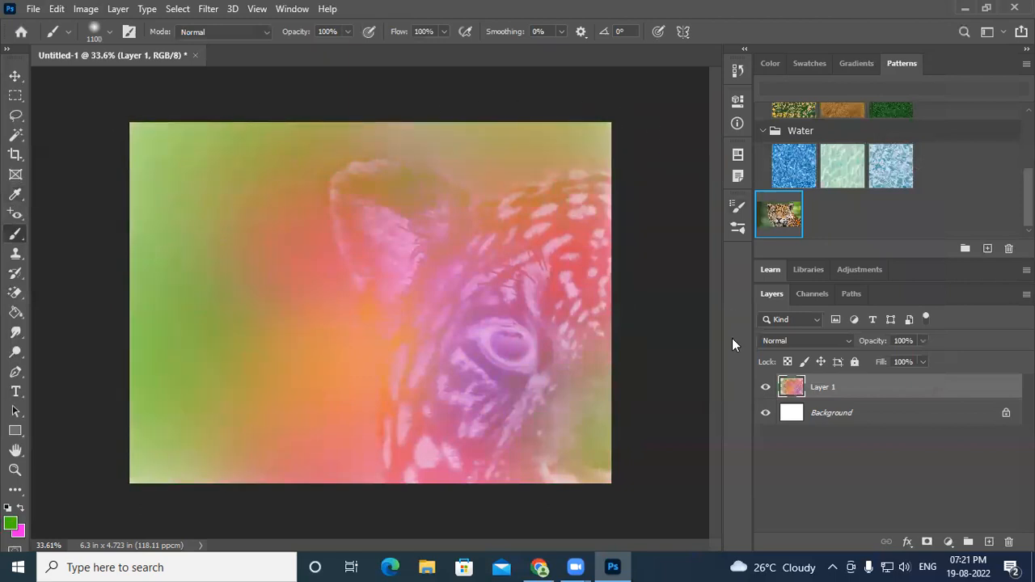
Examine the painted jaguar by toggling the visibility of the Background layer and Layer 1 off and on.
click(766, 414)
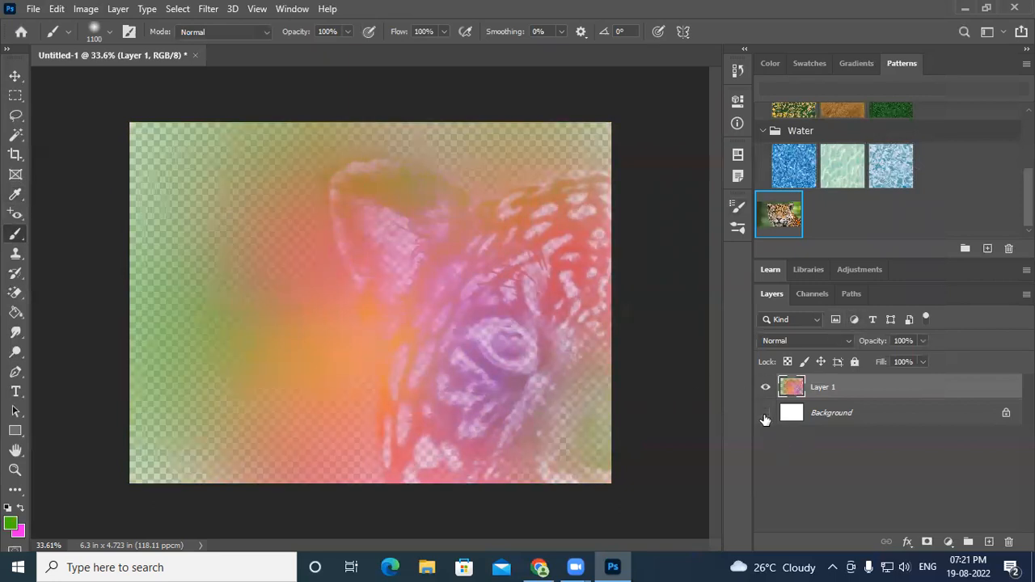
click(765, 413)
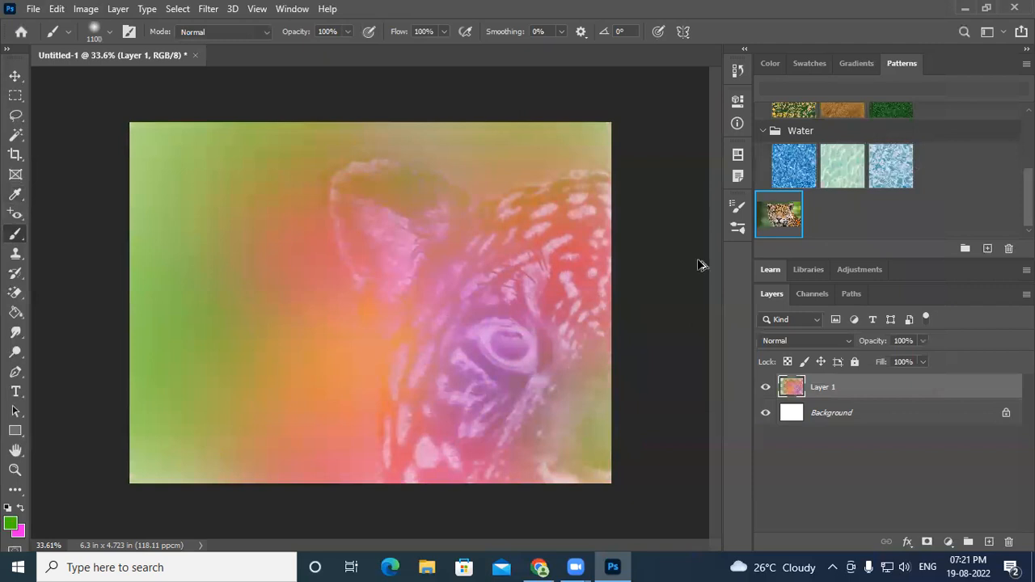
scroll(693, 279, down, 3)
scroll(651, 364, up, 2)
scroll(665, 401, up, 1)
scroll(654, 388, down, 1)
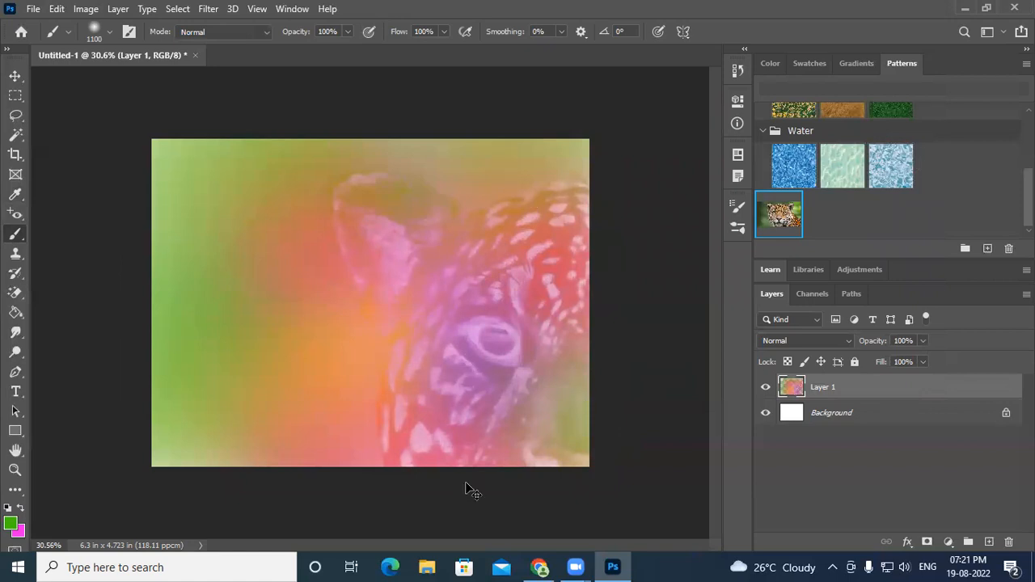
click(765, 388)
click(765, 387)
Review the brush's Texture settings and the list of available texture patterns.
click(738, 207)
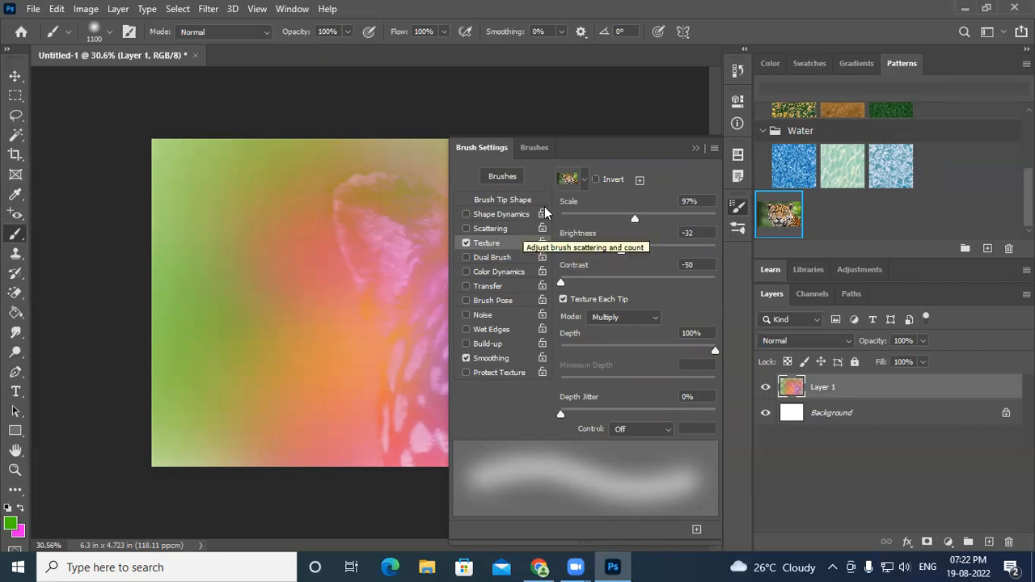
click(586, 179)
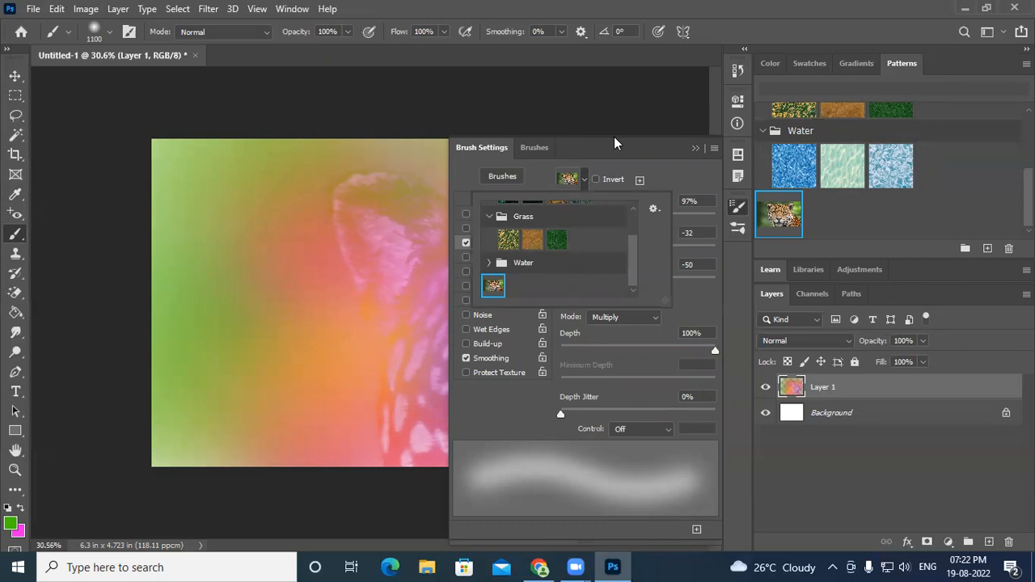
click(614, 138)
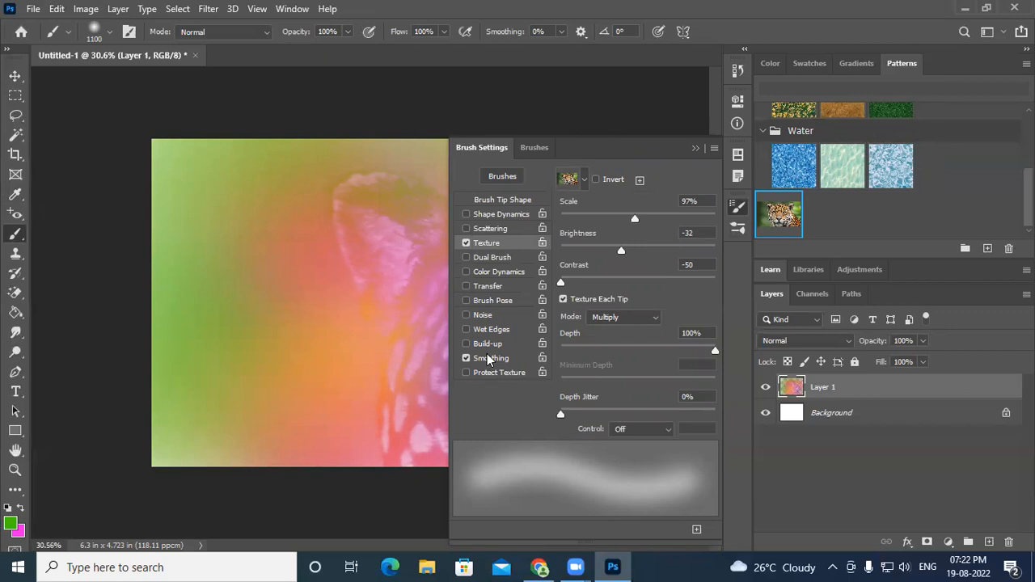
Close the painted jaguar document without saving and create a new document at the Default Photoshop Size, 16 x 12 cm.
click(694, 149)
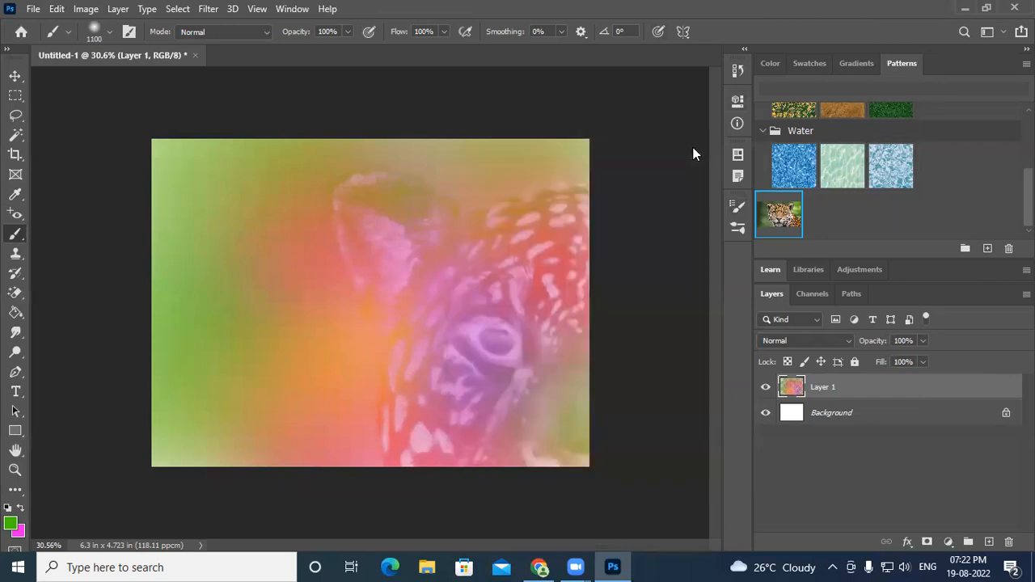
click(196, 55)
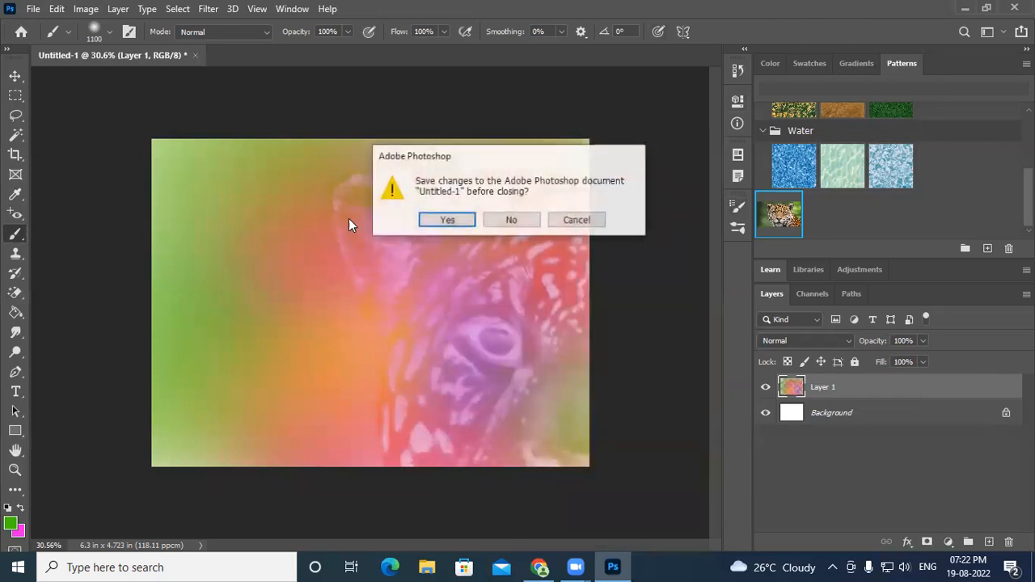
click(513, 222)
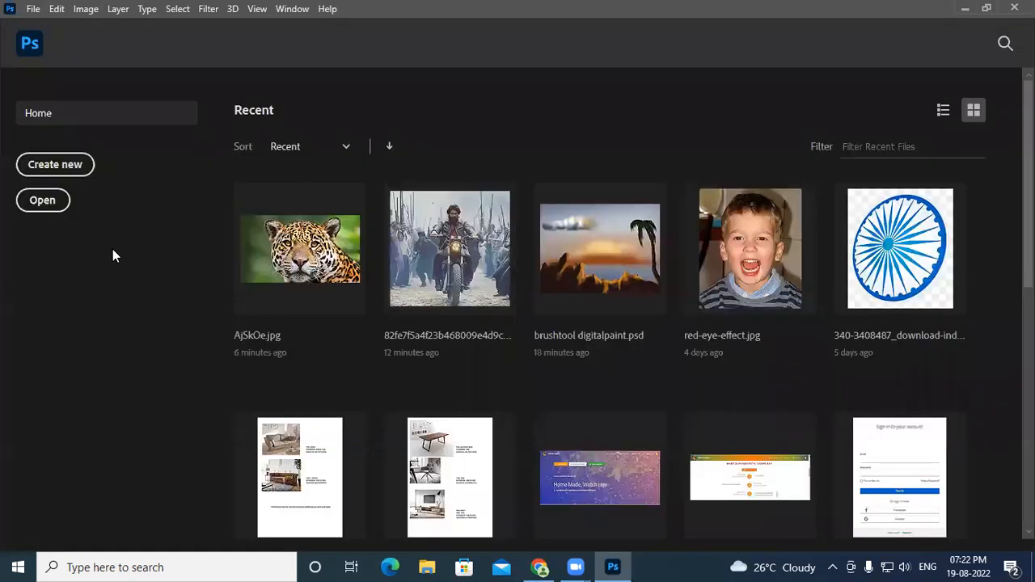
click(49, 166)
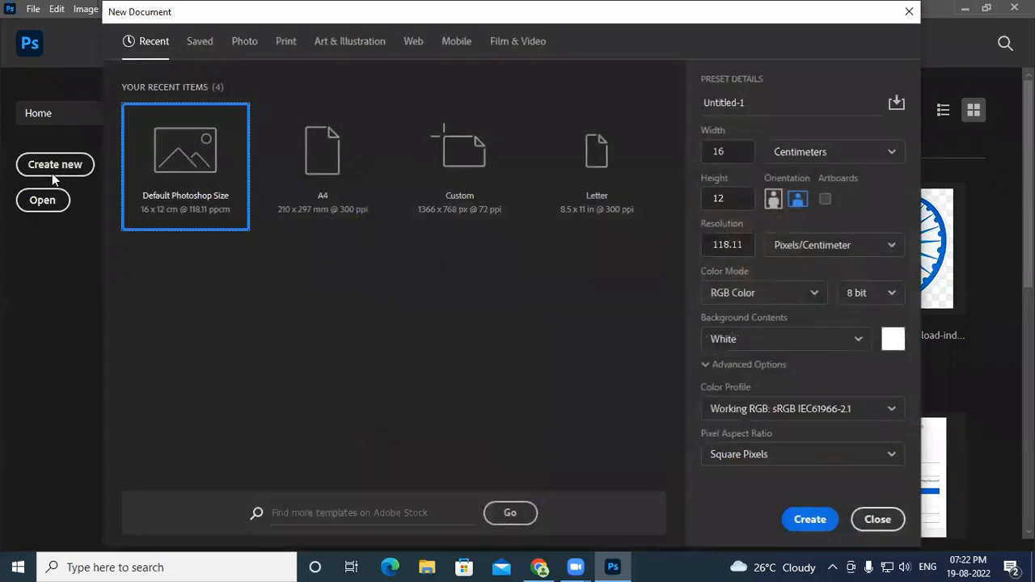
click(819, 523)
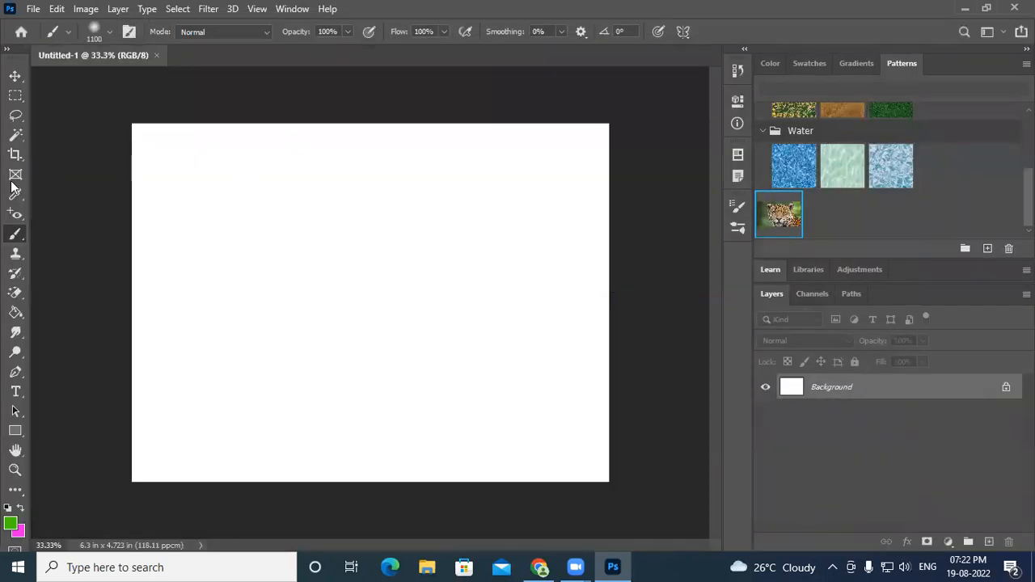
Draw a thick green hooked stroke in the left half of the canvas with the Pencil tool at 125 px.
right_click(17, 235)
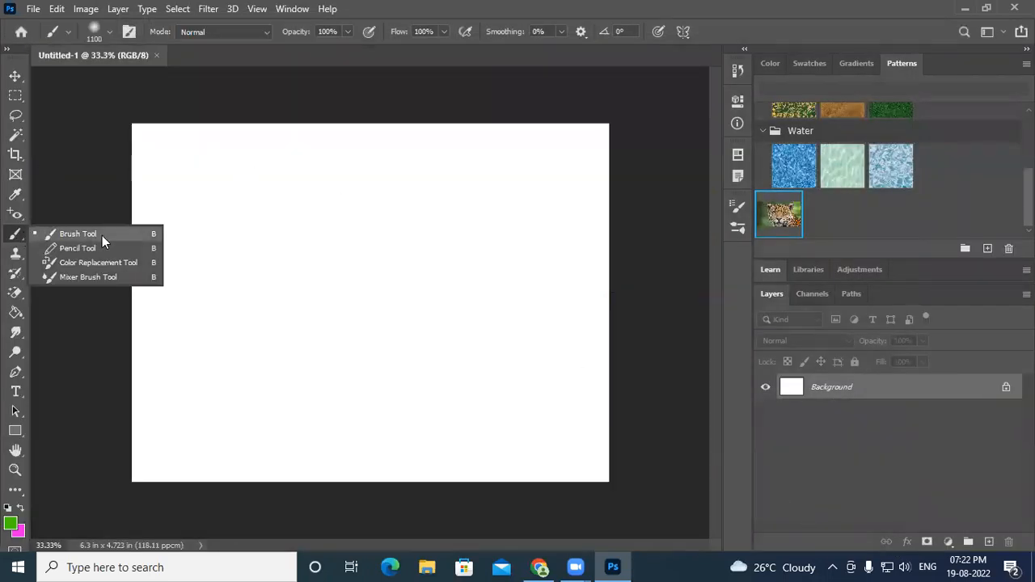
click(76, 248)
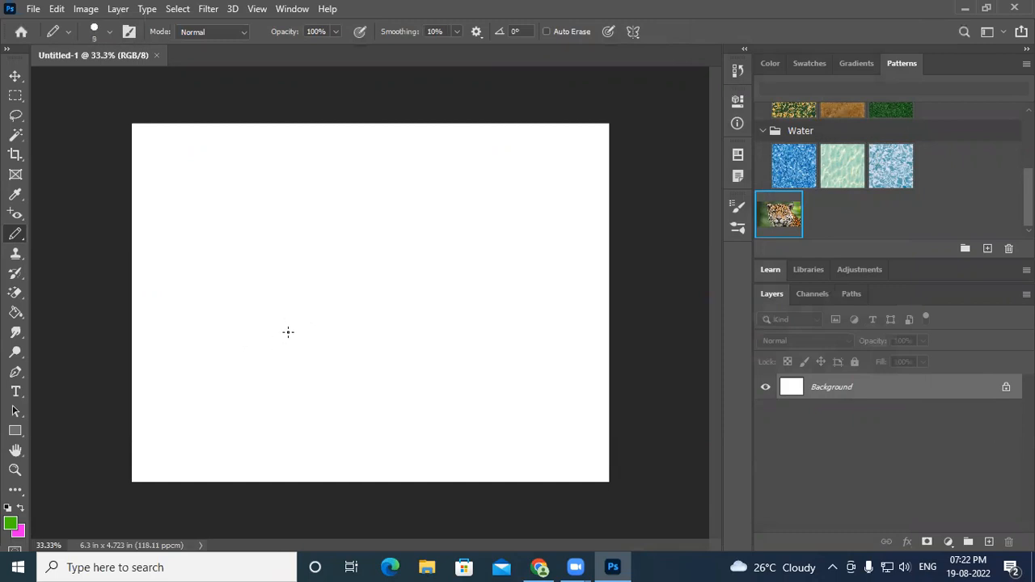
key(bracketright)
key(bracketright)
key(bracketright)
key(bracketright)
mouse_move(242, 355)
mouse_down()
mouse_move(257, 324)
mouse_move(271, 208)
mouse_move(364, 204)
mouse_up()
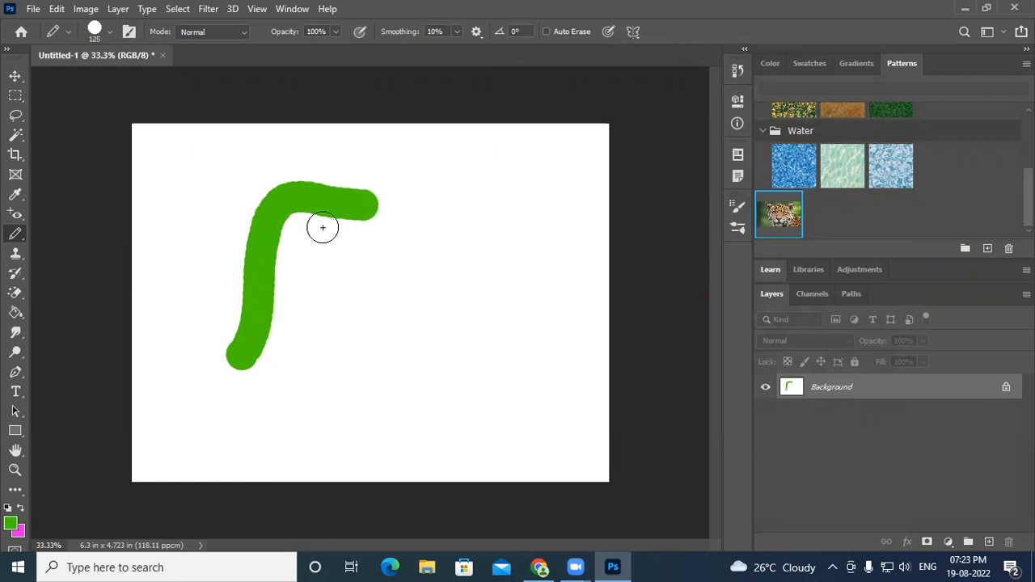
Draw a second green, wavy pencil stroke to the right of the first one.
click(97, 33)
click(128, 212)
click(380, 371)
drag(388, 354, 511, 255)
drag(555, 195, 553, 199)
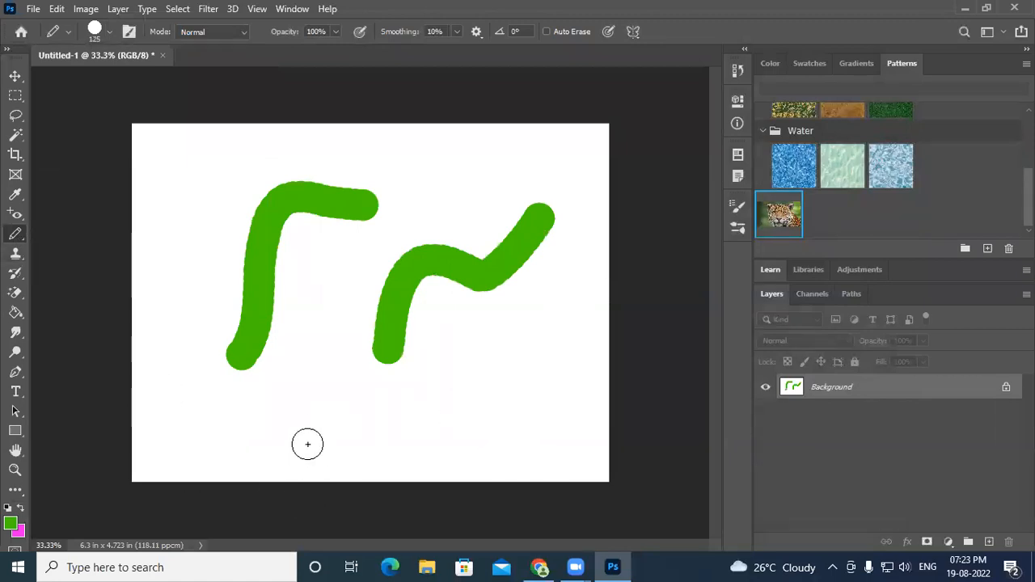
Enlarge the pencil to 400 px and paint a broad green band along the lower part of the canvas.
key(bracketright)
key(bracketright)
key(bracketright)
key(bracketright)
key(bracketright)
key(bracketright)
mouse_move(280, 428)
mouse_down()
mouse_move(294, 411)
mouse_move(453, 429)
mouse_move(492, 407)
mouse_up()
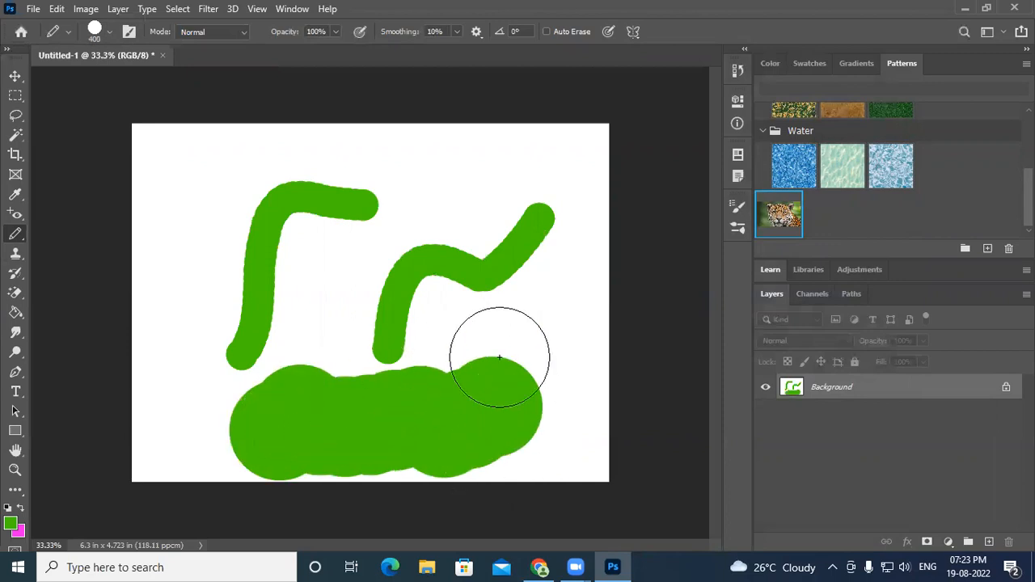
Choose the Soft Round preset for the pencil and paint a green band across the canvas's upper edge.
click(108, 32)
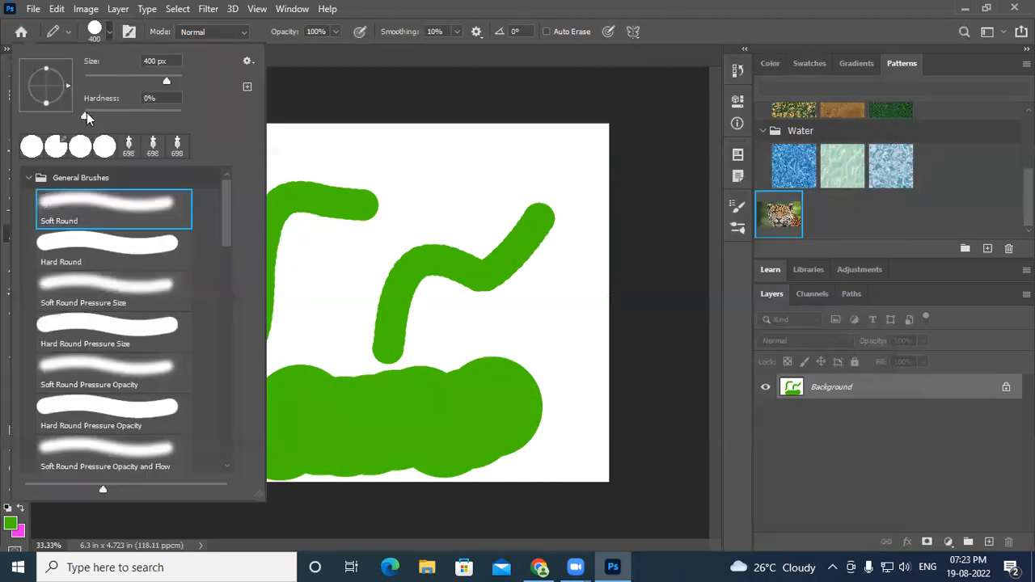
double_click(103, 206)
drag(243, 154, 492, 155)
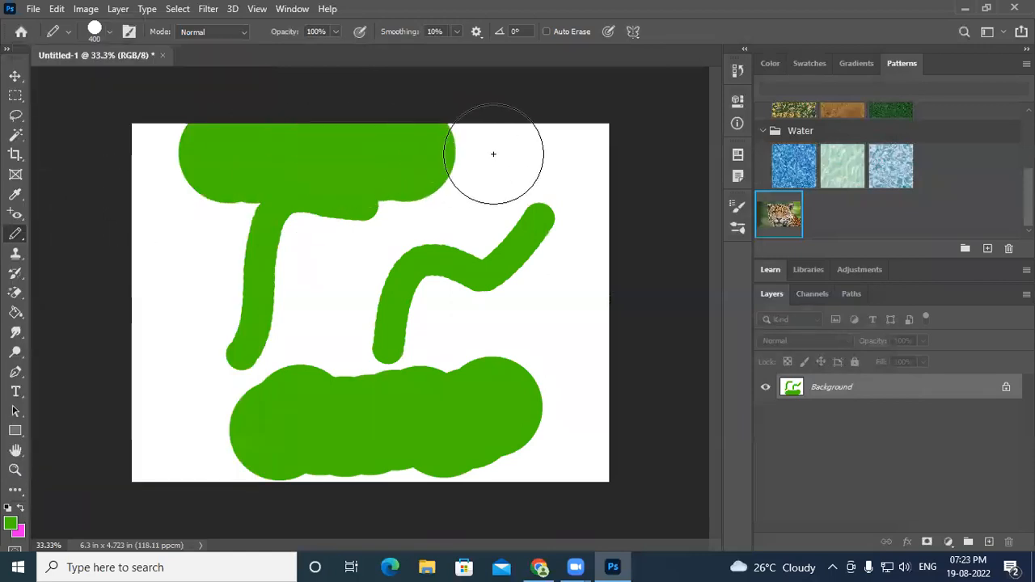
Undo all the green pencil strokes on the canvas.
key(ctrl+z)
key(ctrl+z)
key(ctrl+z)
key(ctrl+z)
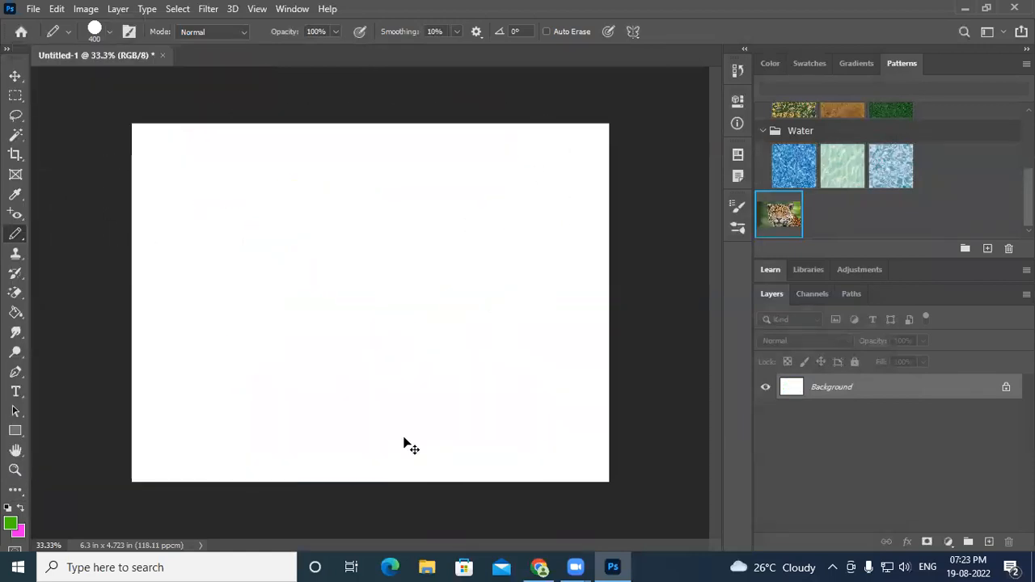
click(104, 32)
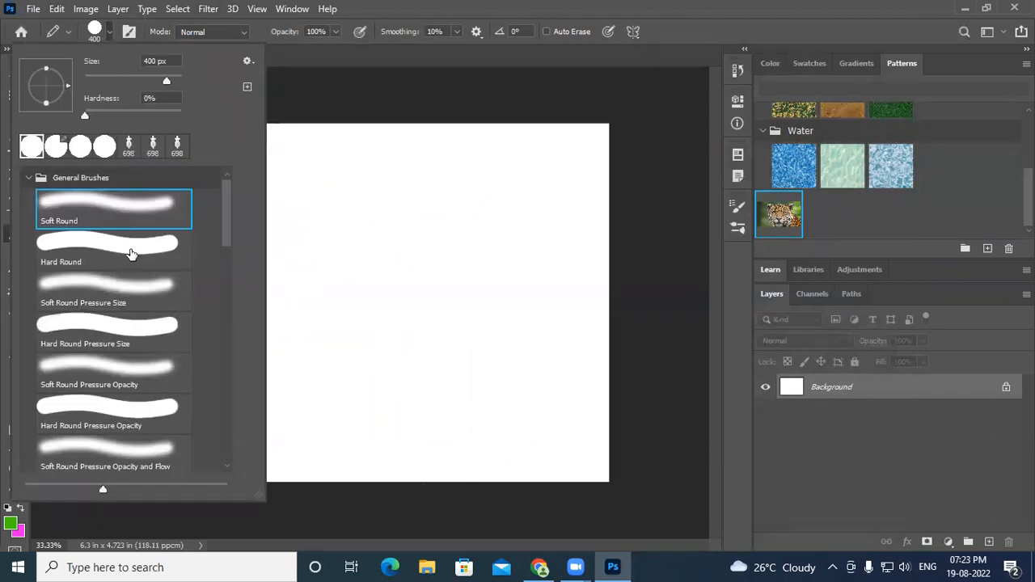
click(417, 56)
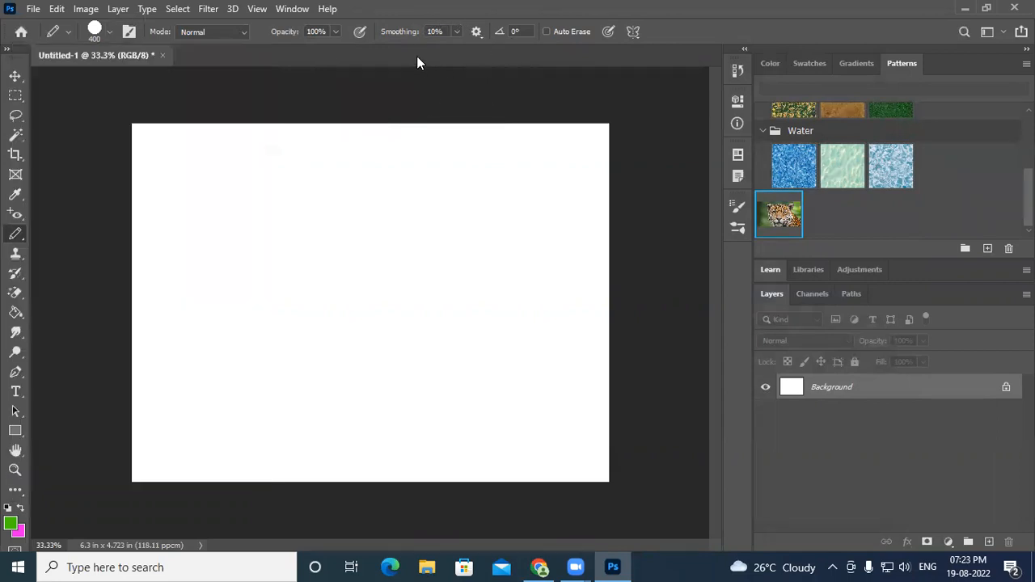
right_click(9, 235)
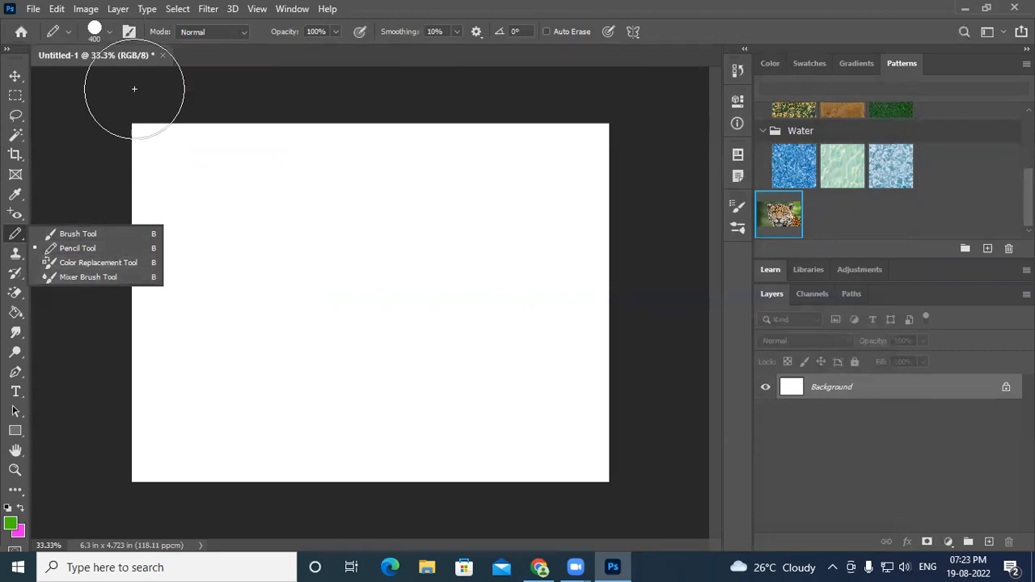
Keep the blank Untitled-1 document open, undock it into a floating window and minimise it.
click(163, 55)
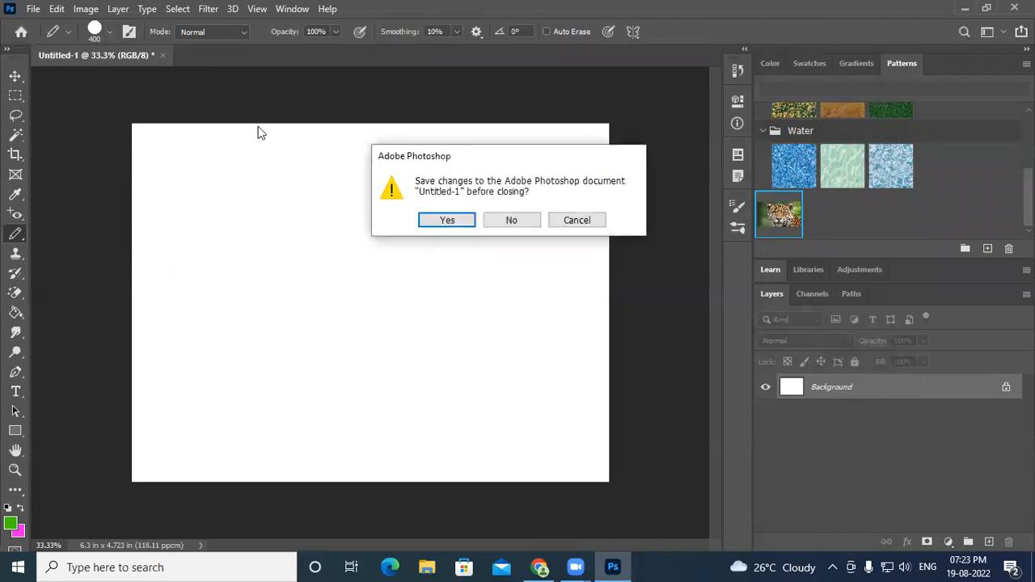
click(579, 221)
drag(73, 61, 73, 204)
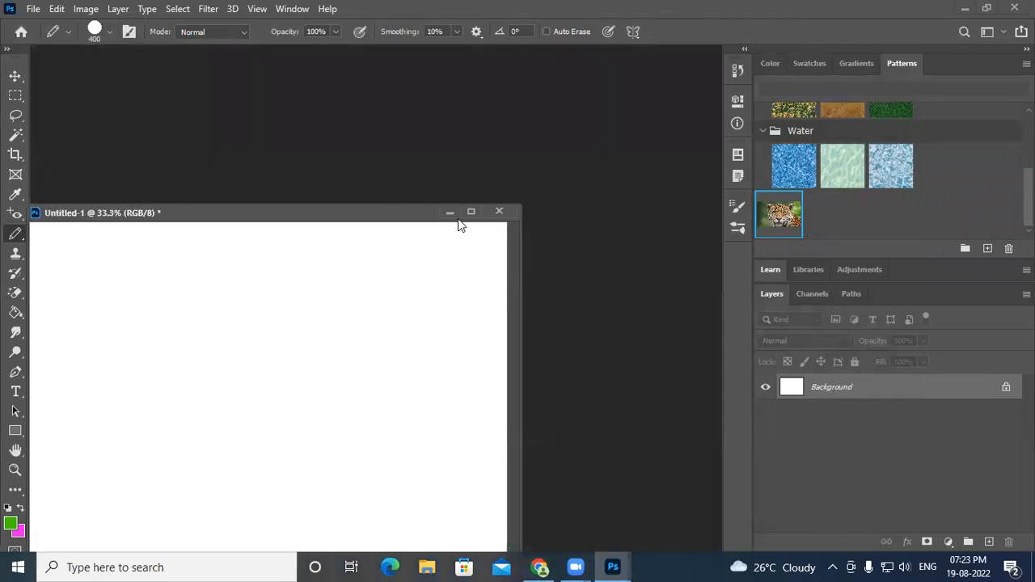
click(449, 211)
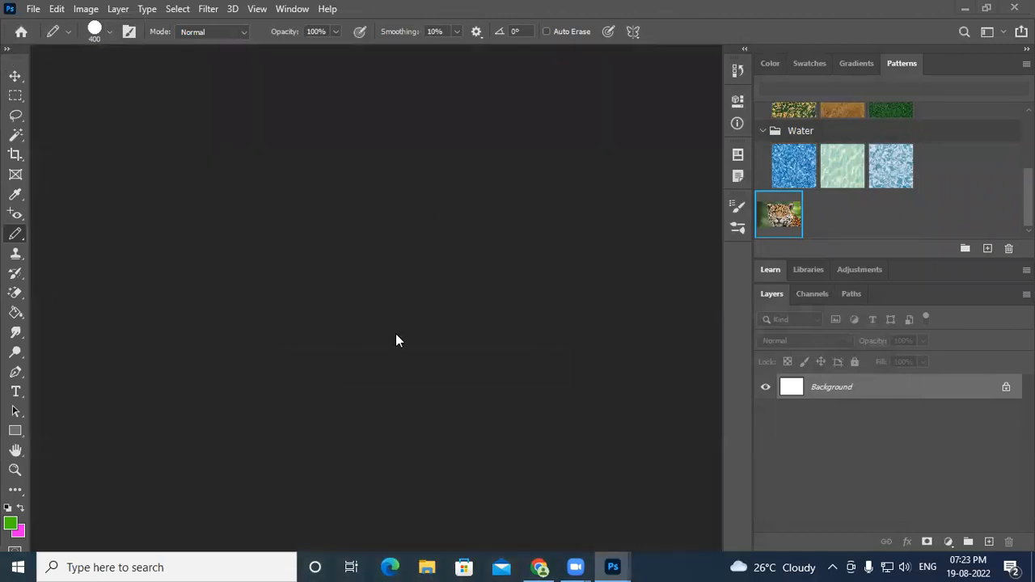
double_click(446, 267)
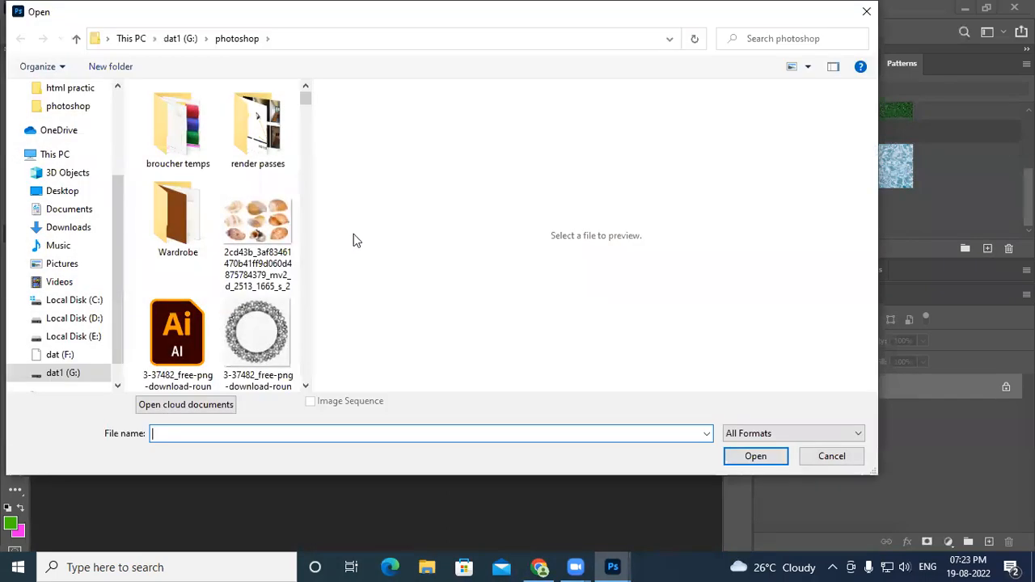
click(280, 141)
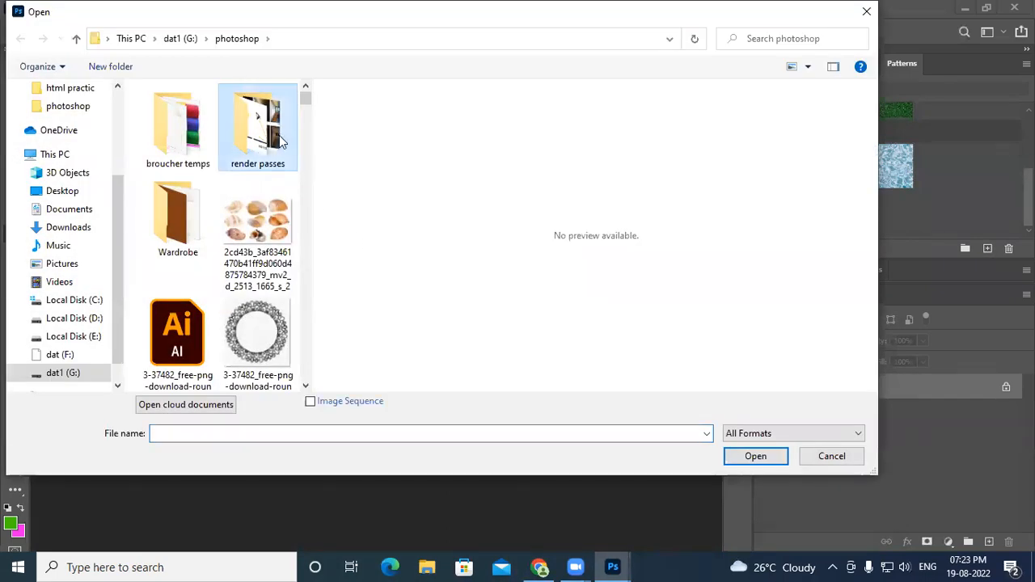
double_click(280, 141)
click(274, 149)
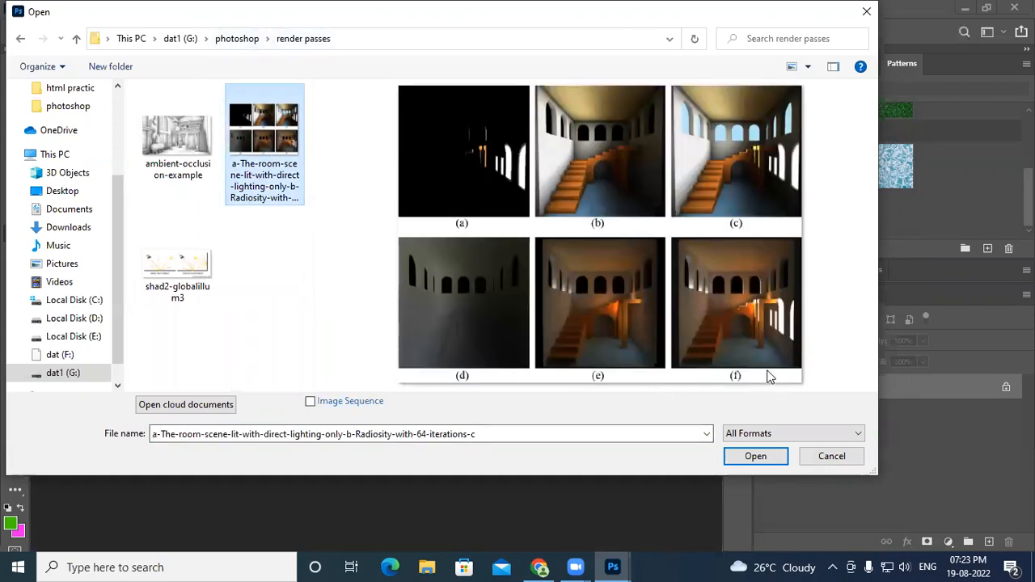
click(236, 38)
scroll(262, 237, down, 5)
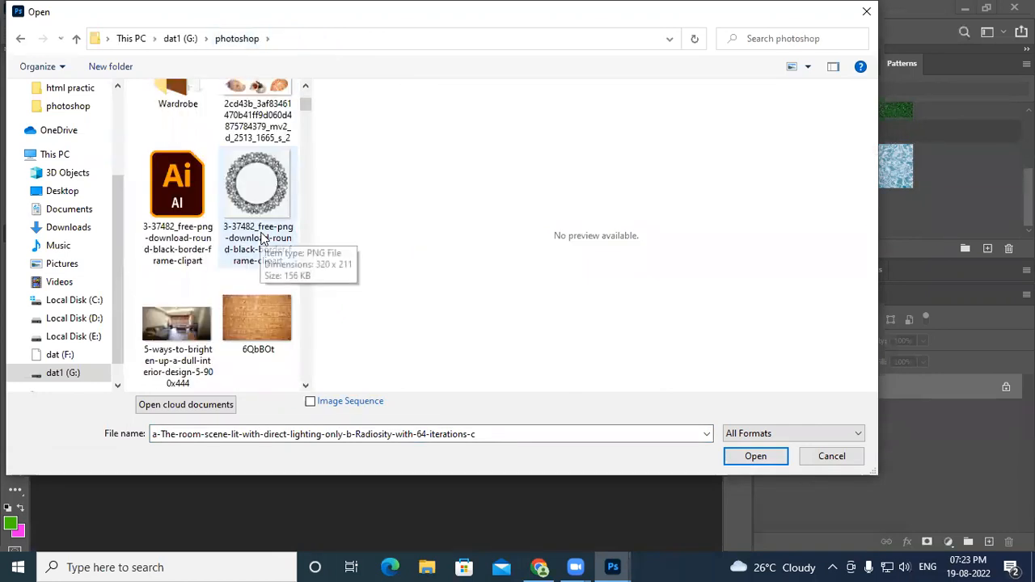
scroll(261, 239, down, 6)
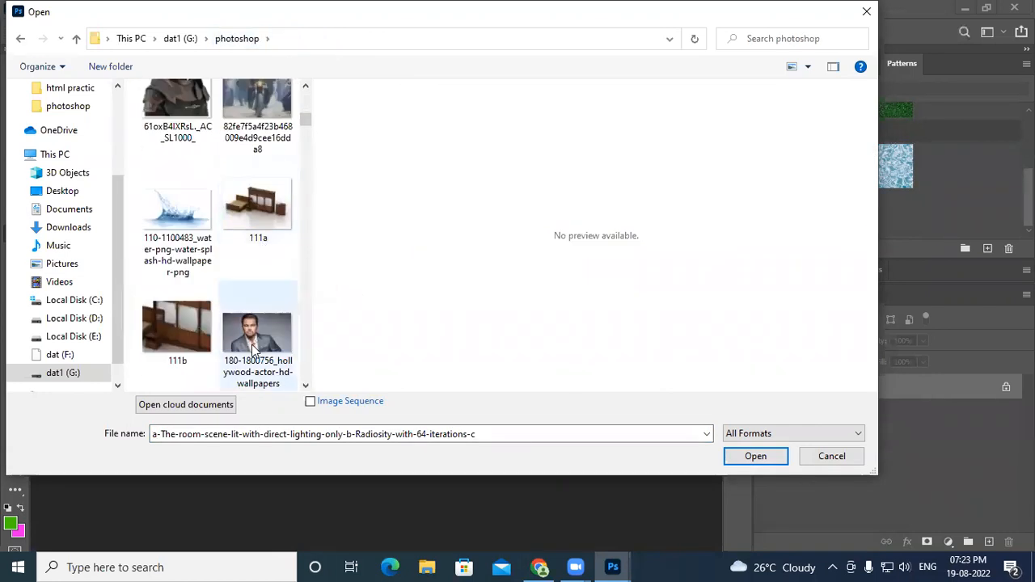
click(257, 331)
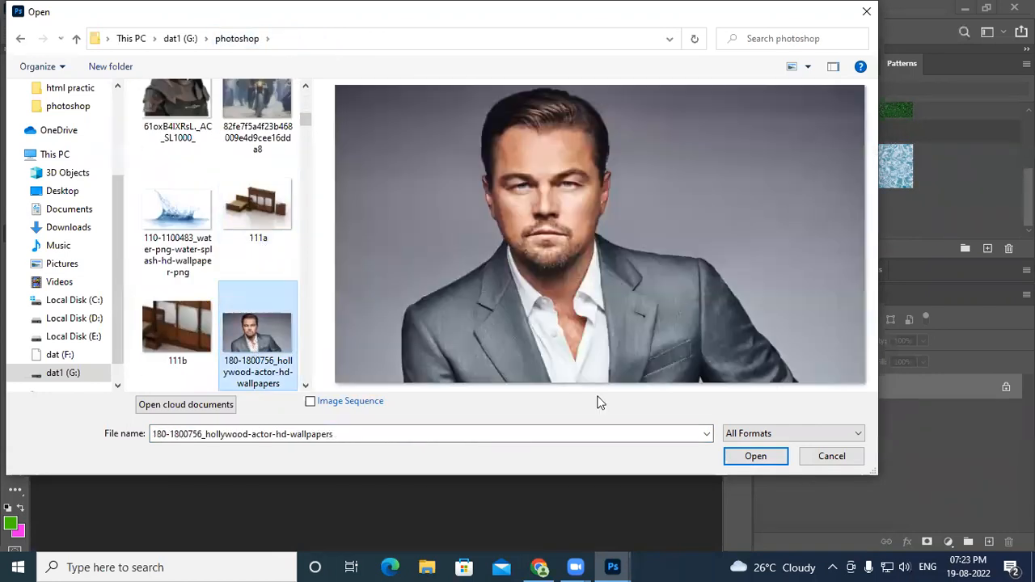
click(753, 457)
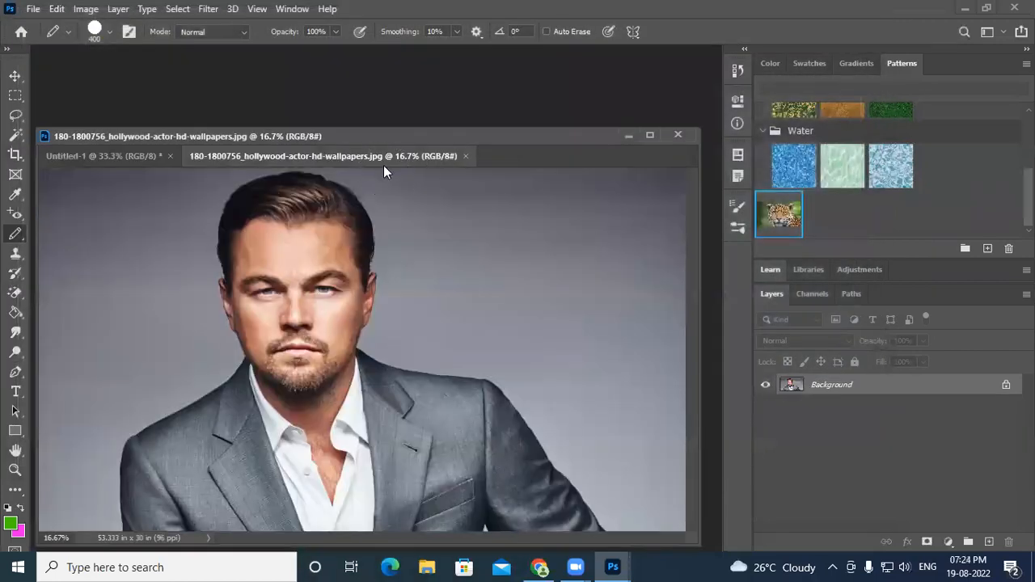
Separate the portrait from Untitled-1, minimise the blank document and dock the portrait as a full-size document.
drag(375, 154, 453, 52)
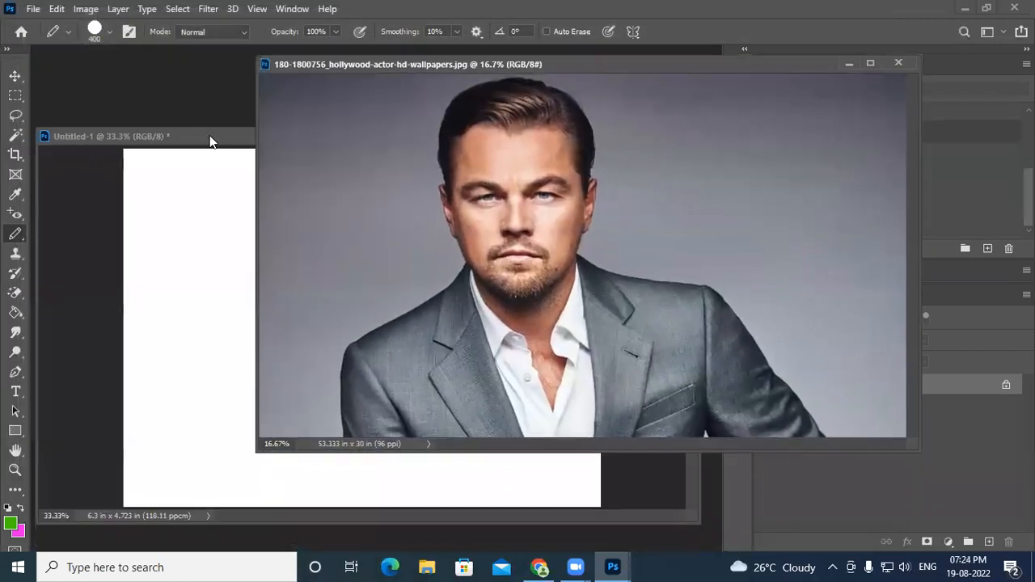
click(209, 142)
click(631, 135)
drag(550, 64, 360, 50)
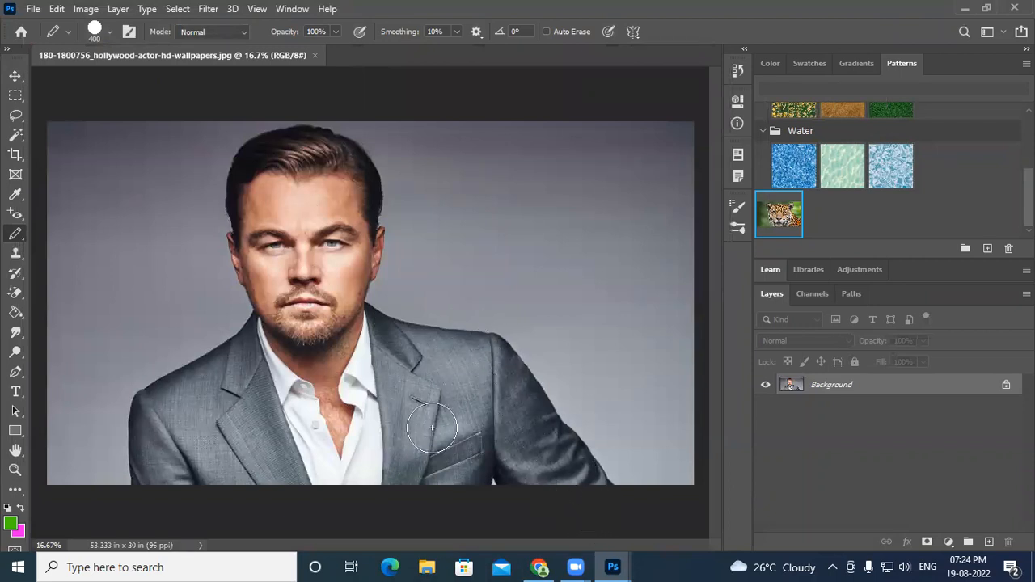
Enlarge the pencil tip over the portrait, and switch to the Color Replacement tool.
key(bracketright)
key(bracketright)
key(bracketright)
key(bracketright)
right_click(22, 239)
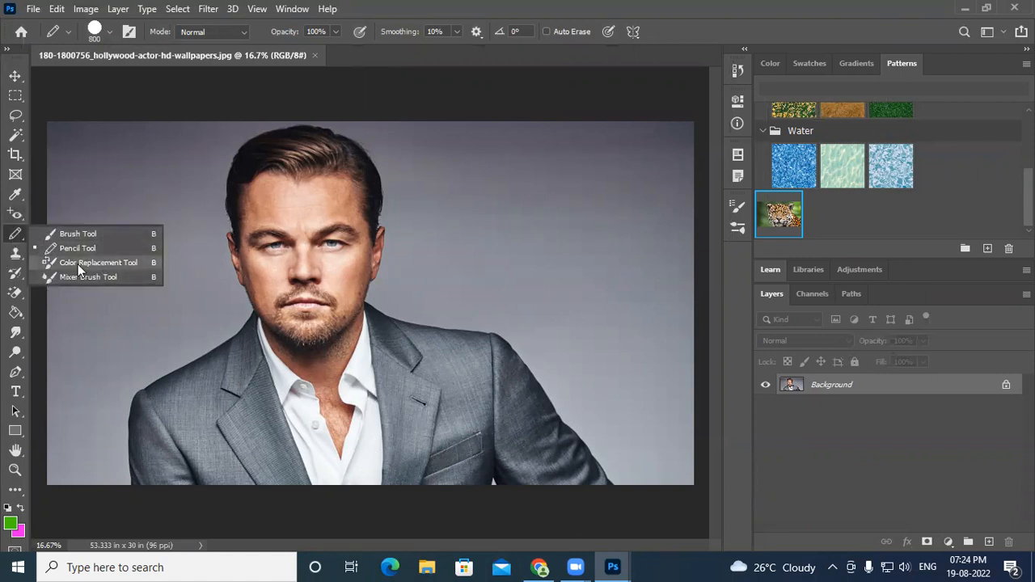
click(90, 261)
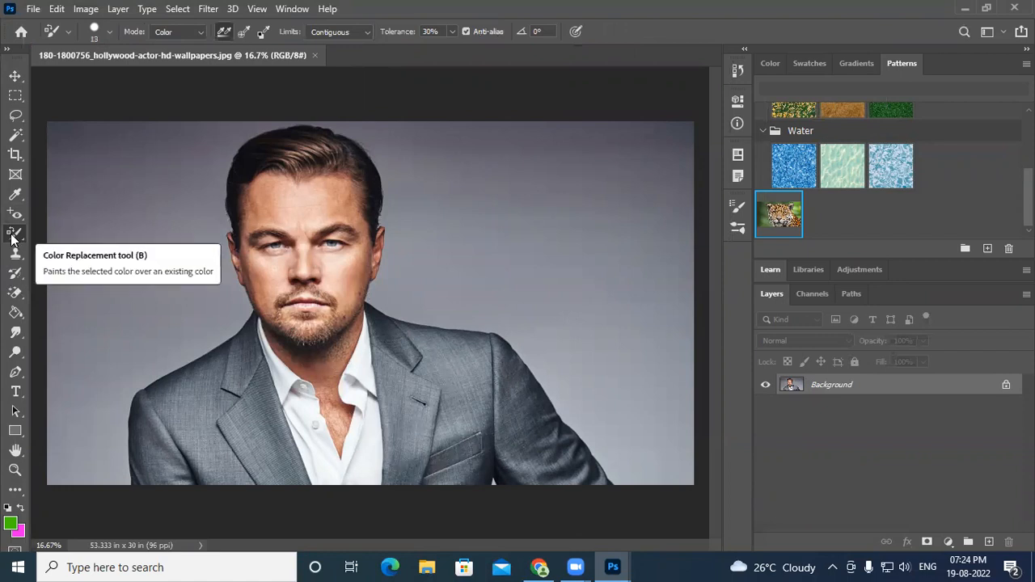
Set the foreground colour to dark navy blue, hex 151f34.
click(11, 524)
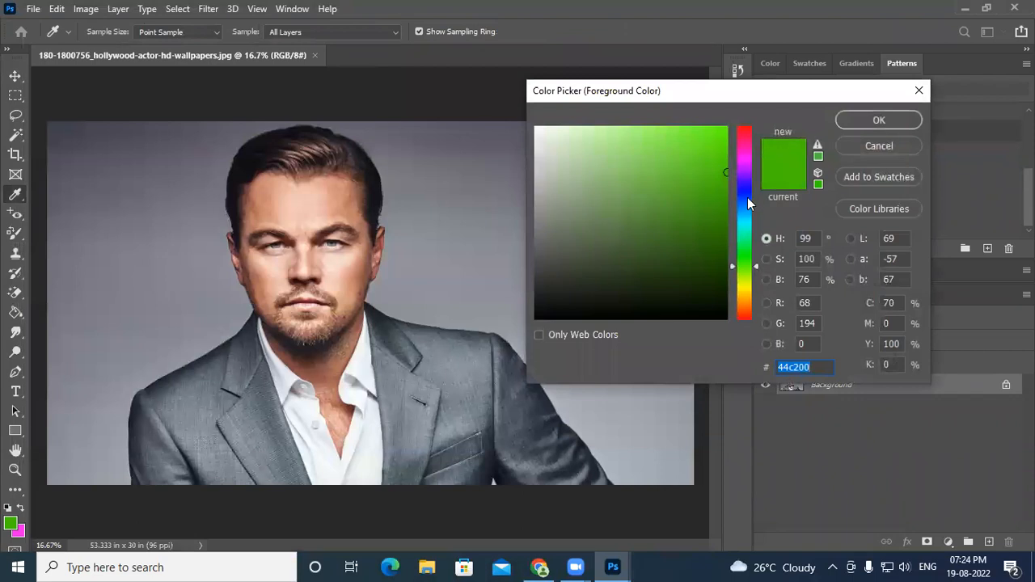
click(747, 199)
drag(651, 276, 616, 265)
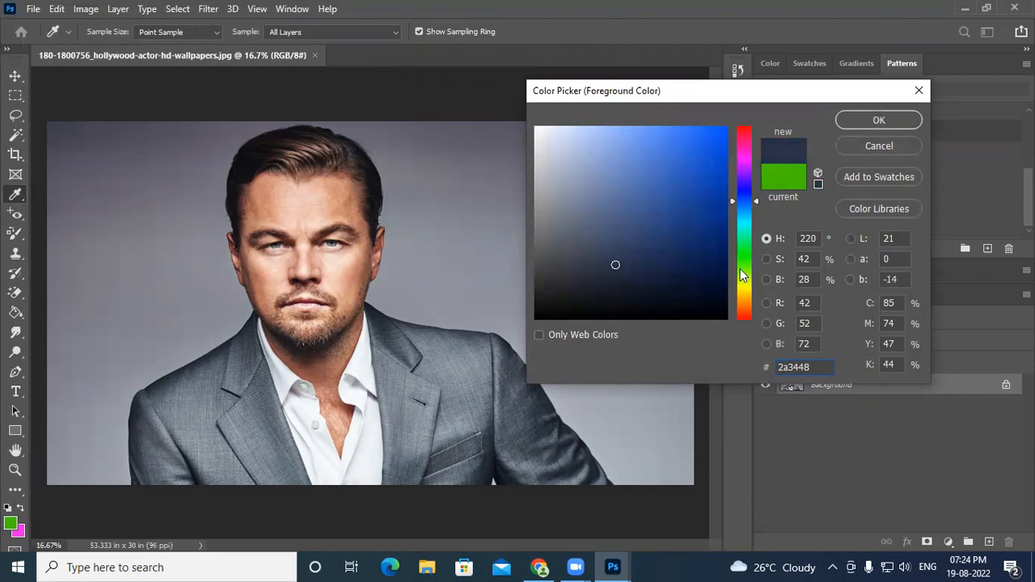
click(649, 280)
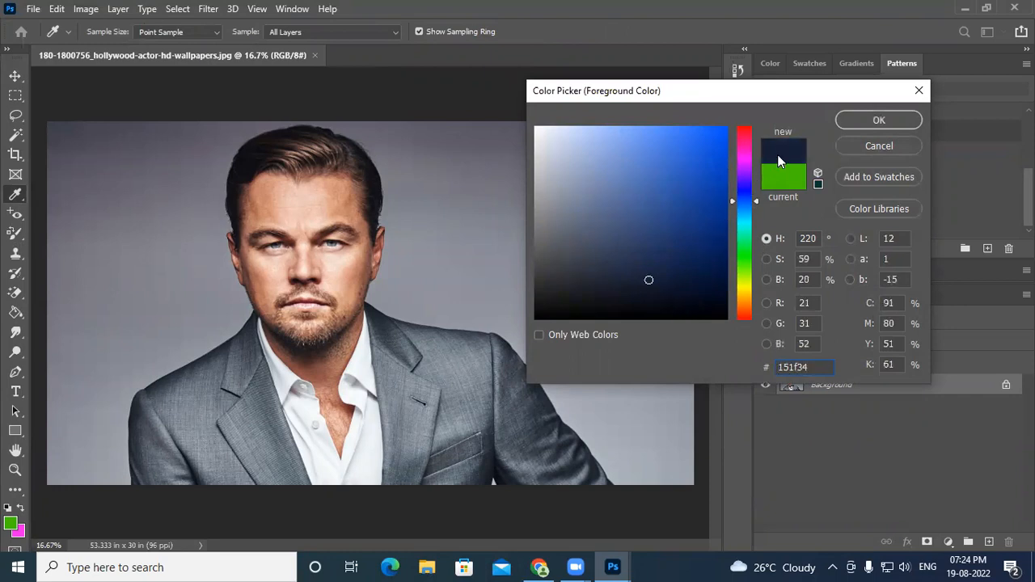
click(862, 119)
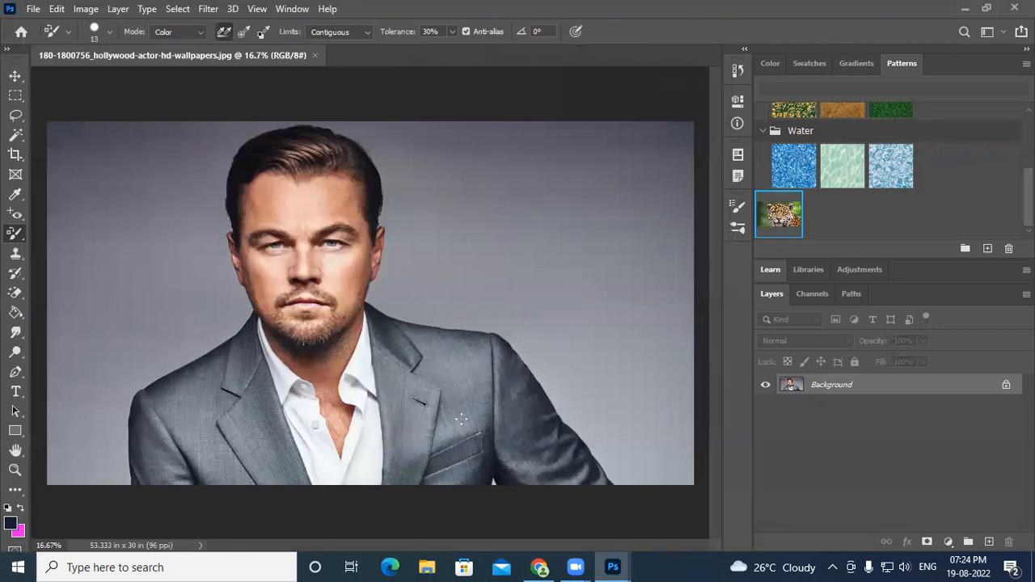
Set the foreground colour to dark maroon, hex 2c1014.
click(13, 523)
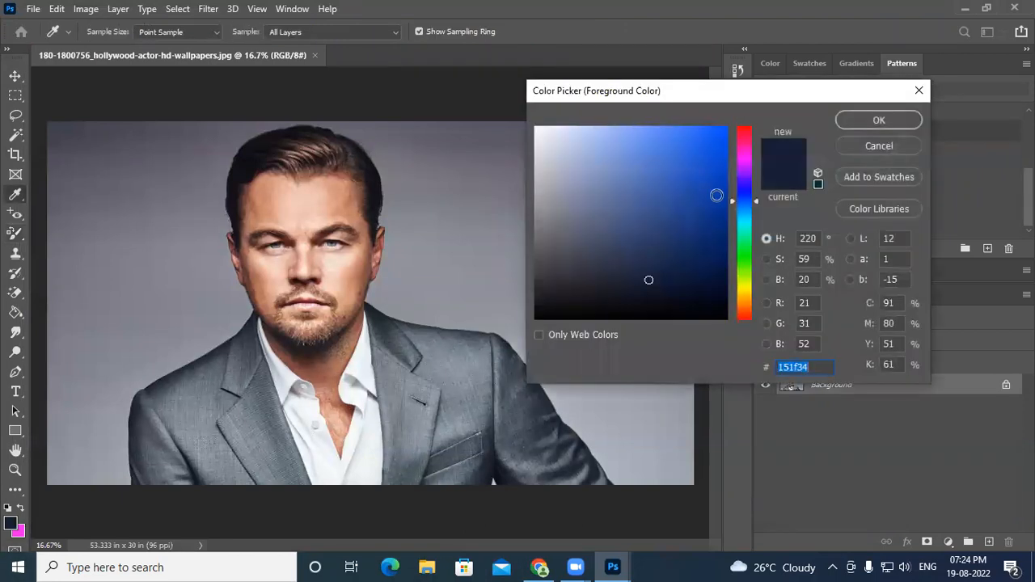
click(745, 138)
click(659, 279)
click(751, 136)
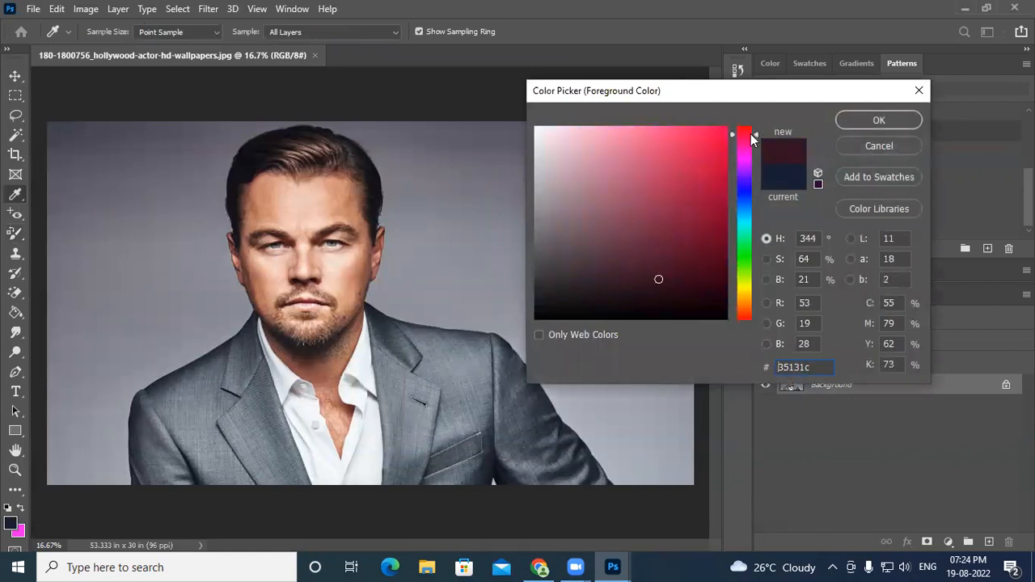
drag(754, 134, 744, 131)
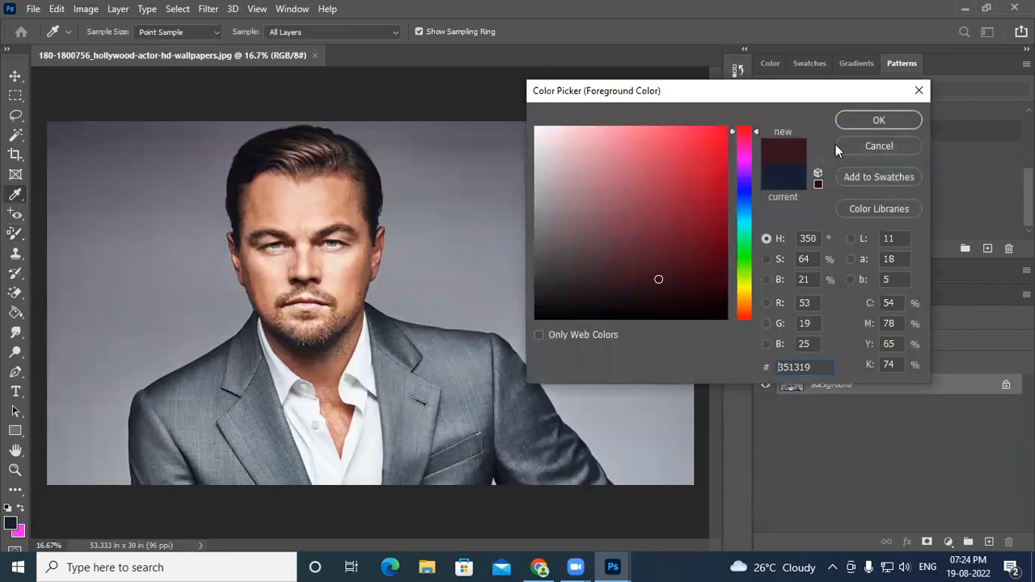
click(653, 278)
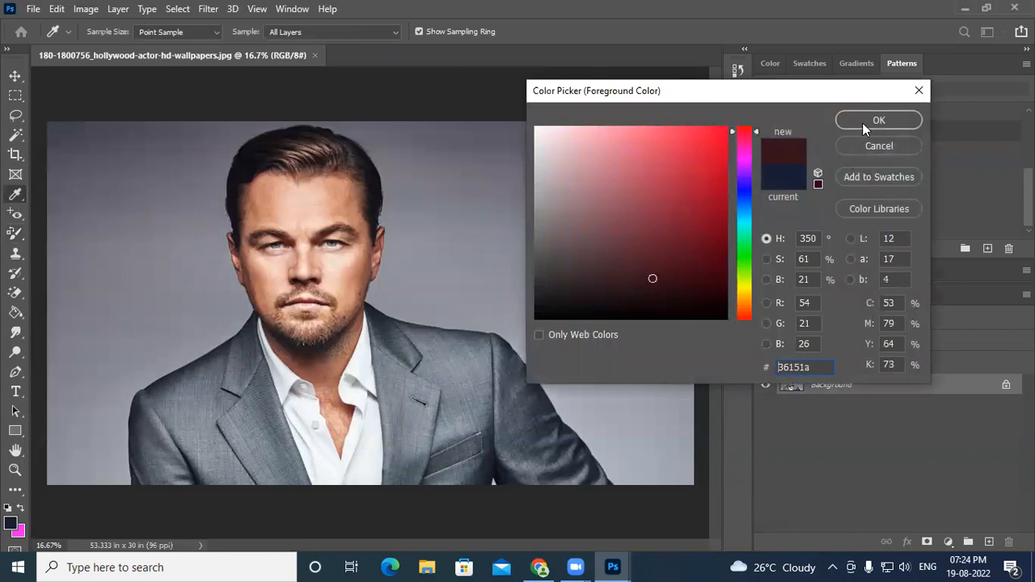
drag(652, 290, 660, 286)
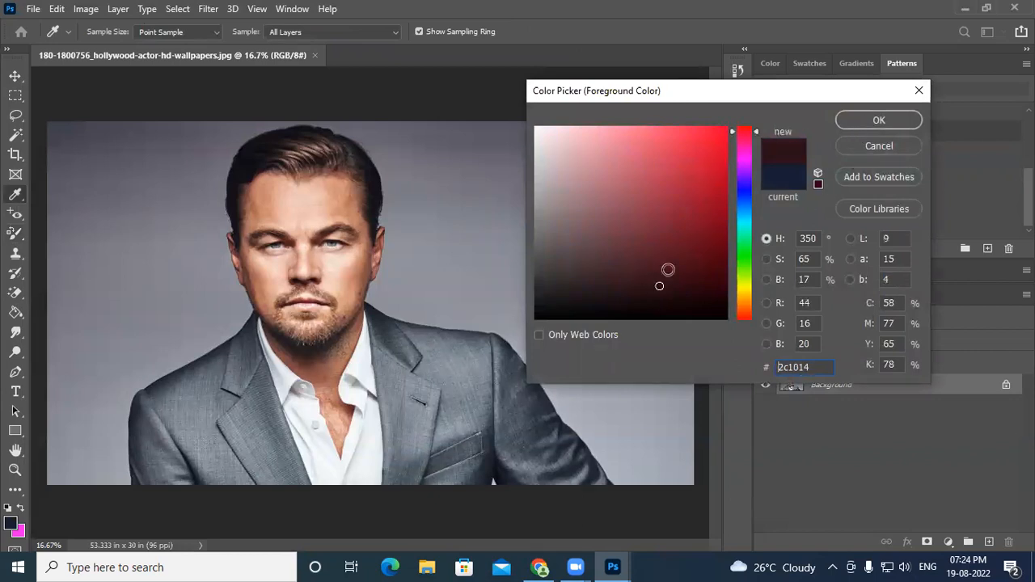
click(862, 122)
Choose the Color Replacement tool again and enlarge its brush to 1000 px over the jacket.
key(b)
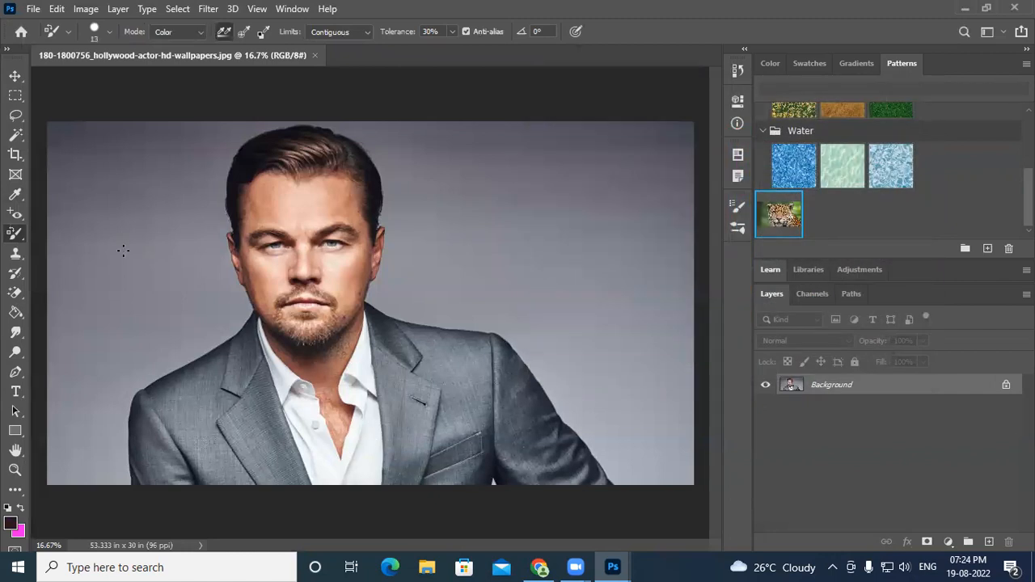
right_click(25, 232)
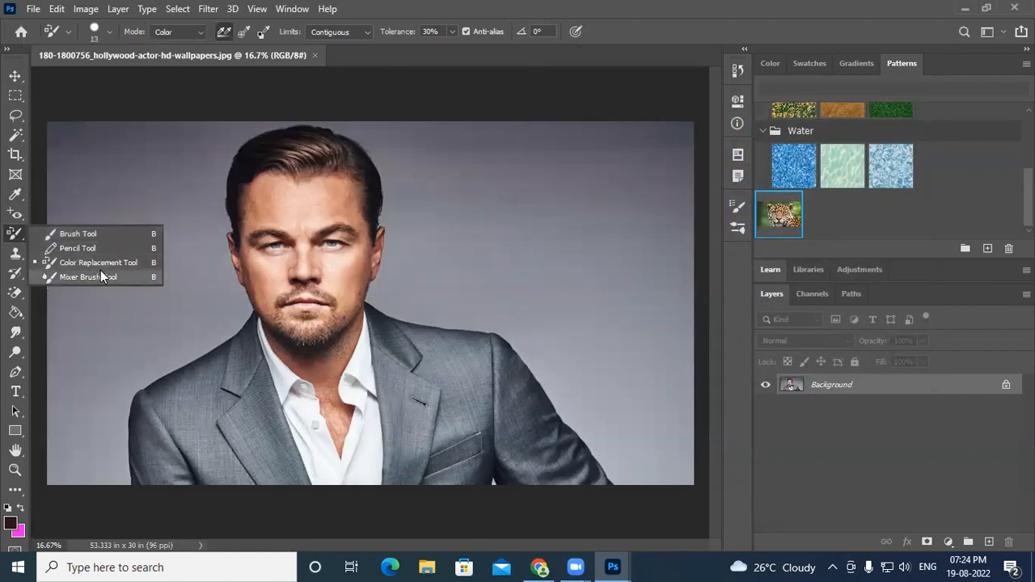
click(89, 264)
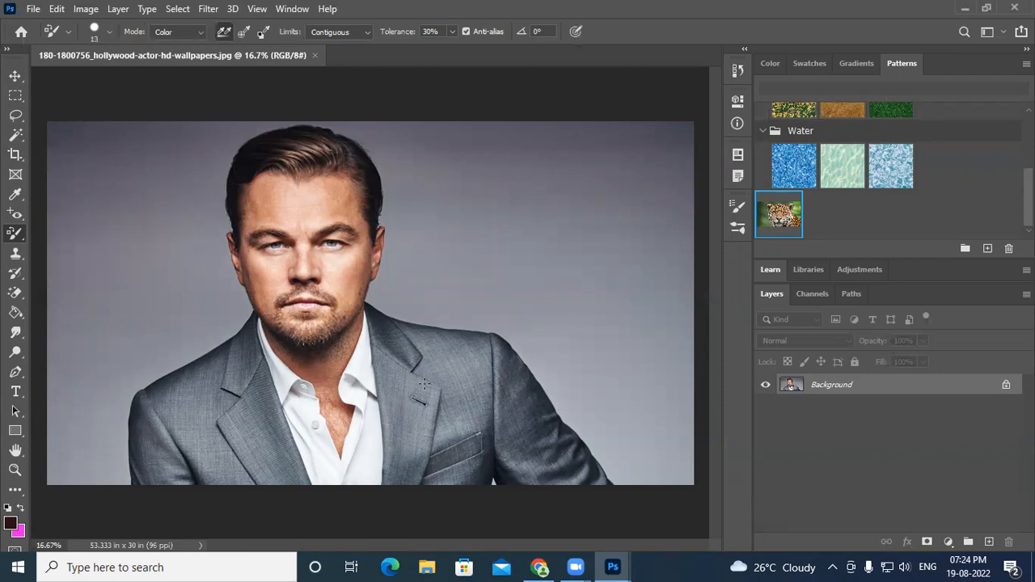
key(bracketright)
key(bracketright)
key(bracketright)
key(bracketright)
key(bracketright)
key(bracketright)
key(bracketright)
key(bracketright)
key(bracketright)
key(bracketright)
key(bracketright)
key(bracketright)
key(bracketright)
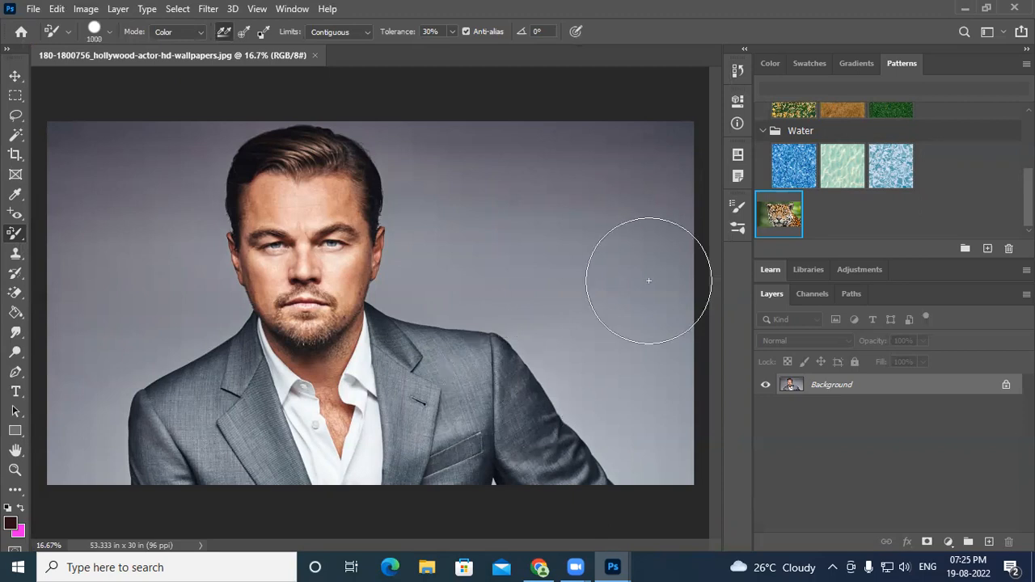
Try recolouring the jacket's right half and sleeve in maroon, and undo the strokes.
mouse_move(393, 326)
mouse_down()
mouse_move(477, 344)
mouse_move(583, 479)
mouse_move(529, 433)
mouse_move(487, 415)
mouse_move(473, 424)
mouse_move(462, 473)
mouse_move(406, 477)
mouse_move(414, 397)
mouse_move(399, 345)
mouse_move(385, 338)
mouse_move(406, 350)
mouse_move(462, 436)
mouse_move(459, 467)
mouse_move(466, 458)
mouse_move(437, 466)
mouse_move(440, 435)
mouse_up()
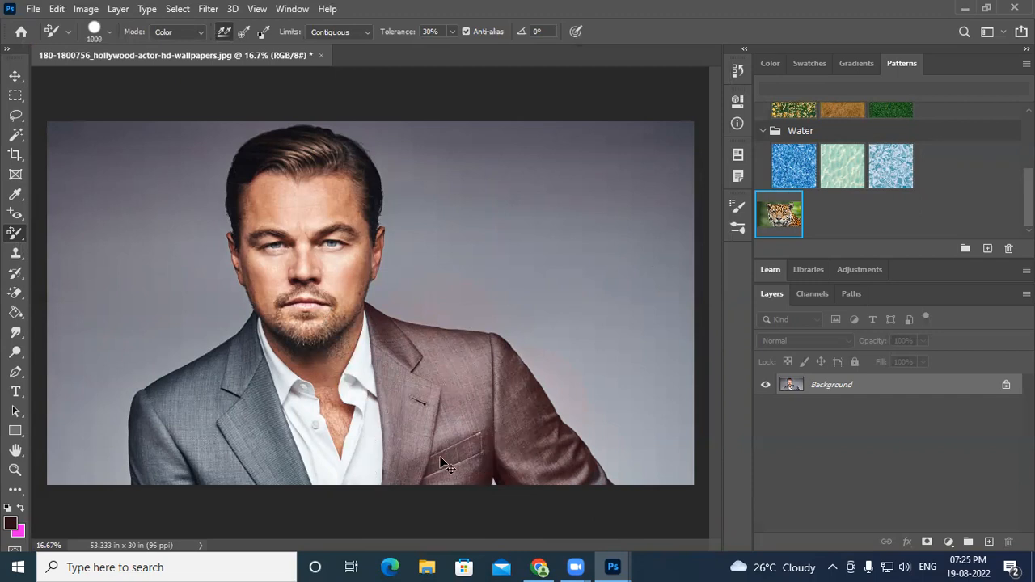
key(ctrl+z)
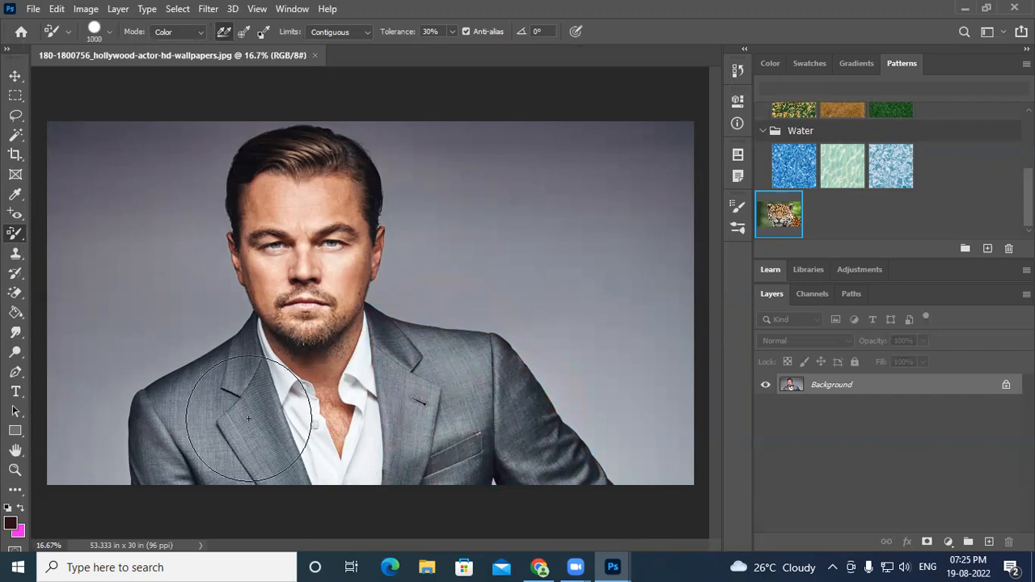
Reduce the brush to 700 px and try recolouring the left lapel and chest of the jacket.
key(bracketleft)
key(bracketleft)
key(bracketleft)
mouse_move(272, 415)
mouse_down()
mouse_move(296, 484)
mouse_move(248, 463)
mouse_move(237, 434)
mouse_move(216, 443)
mouse_move(193, 422)
mouse_move(167, 448)
mouse_move(167, 472)
mouse_move(158, 457)
mouse_move(143, 469)
mouse_move(172, 427)
mouse_move(148, 406)
mouse_move(216, 377)
mouse_up()
mouse_move(234, 356)
mouse_down()
mouse_move(201, 445)
mouse_move(244, 474)
mouse_move(210, 470)
mouse_move(216, 442)
mouse_up()
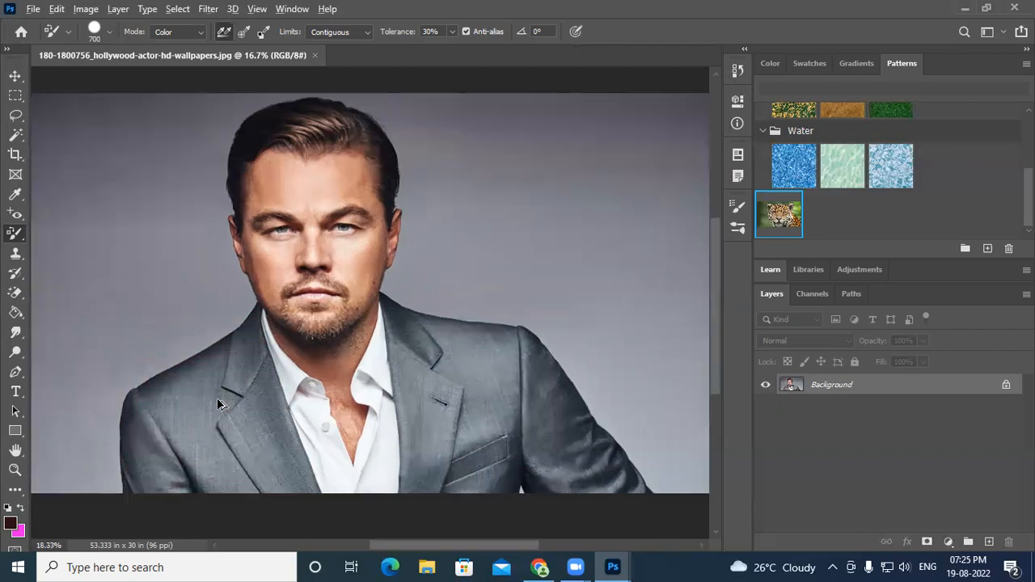
Try recolouring the jacket's left shoulder and collar close up, undo it, and inspect the shoulder edge.
scroll(217, 396, up, 5)
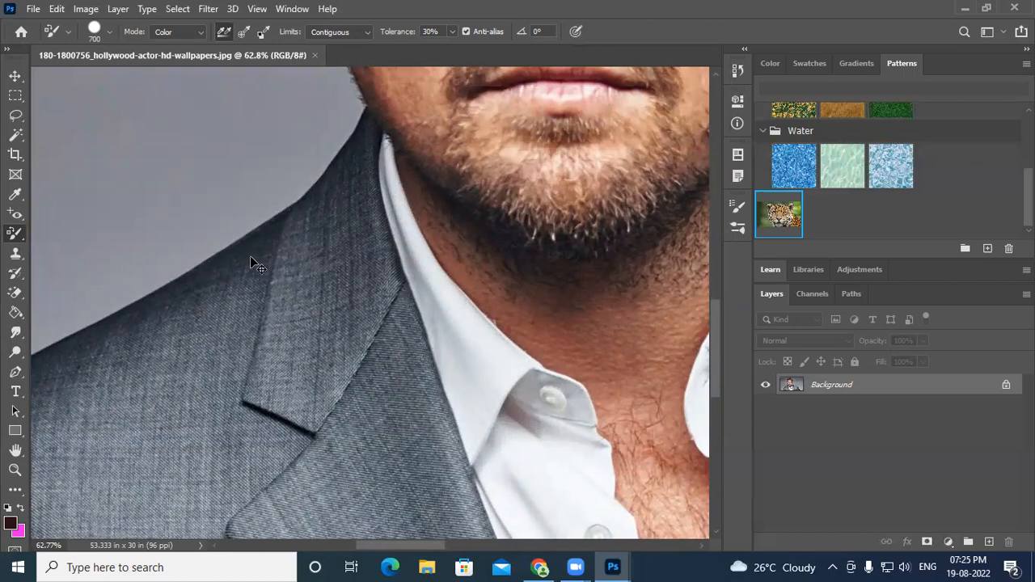
click(262, 245)
drag(216, 300, 188, 339)
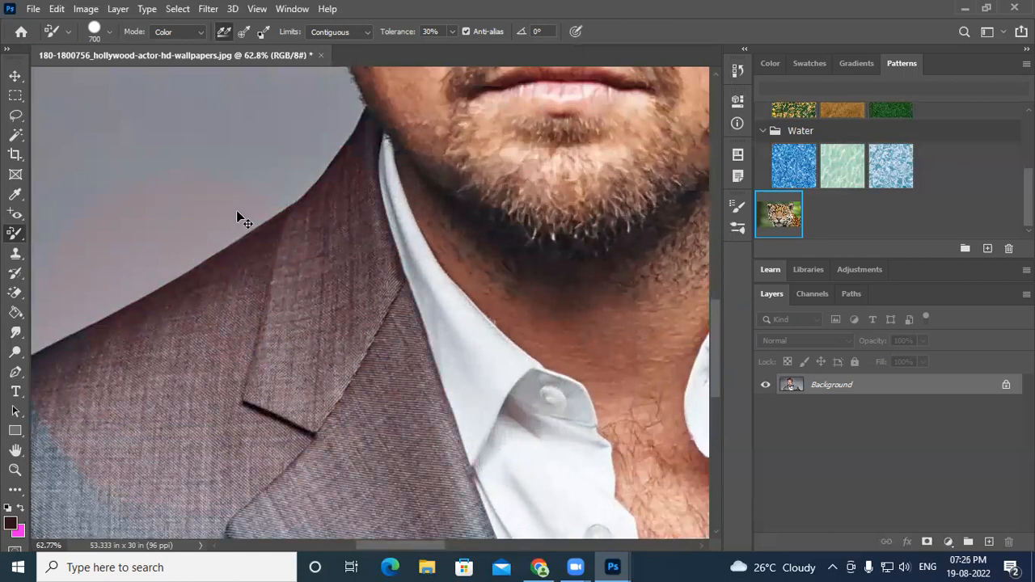
scroll(238, 202, up, 3)
drag(247, 222, 578, 238)
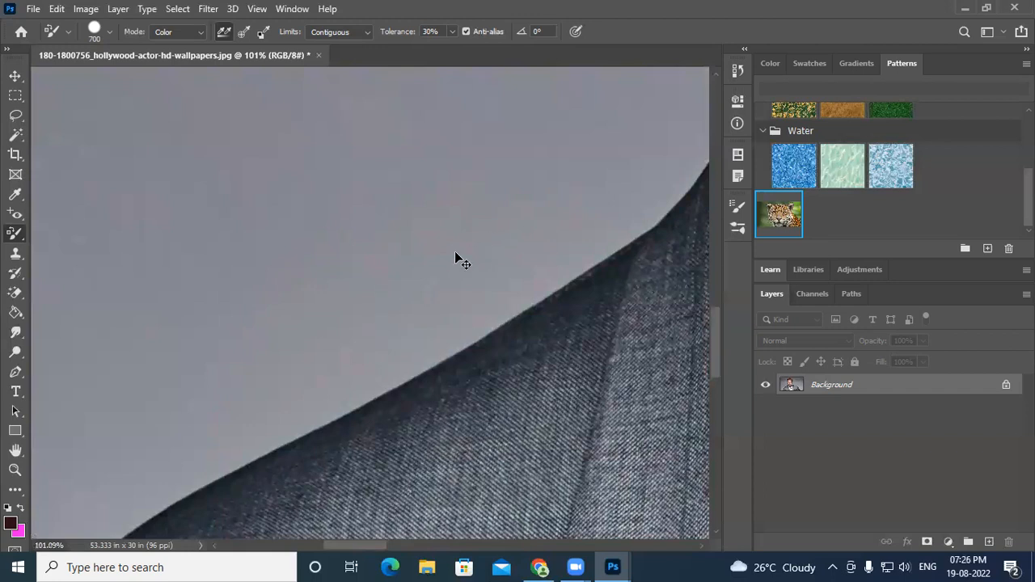
scroll(456, 254, down, 3)
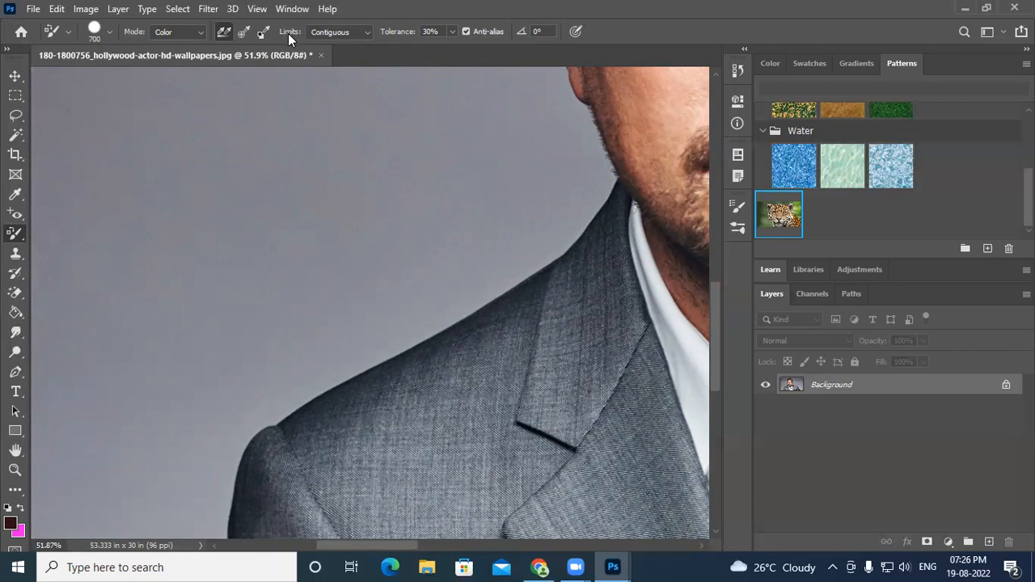
Try recolouring the left shoulder with 22% tolerance and Discontiguous limits, and undo the strokes.
click(340, 31)
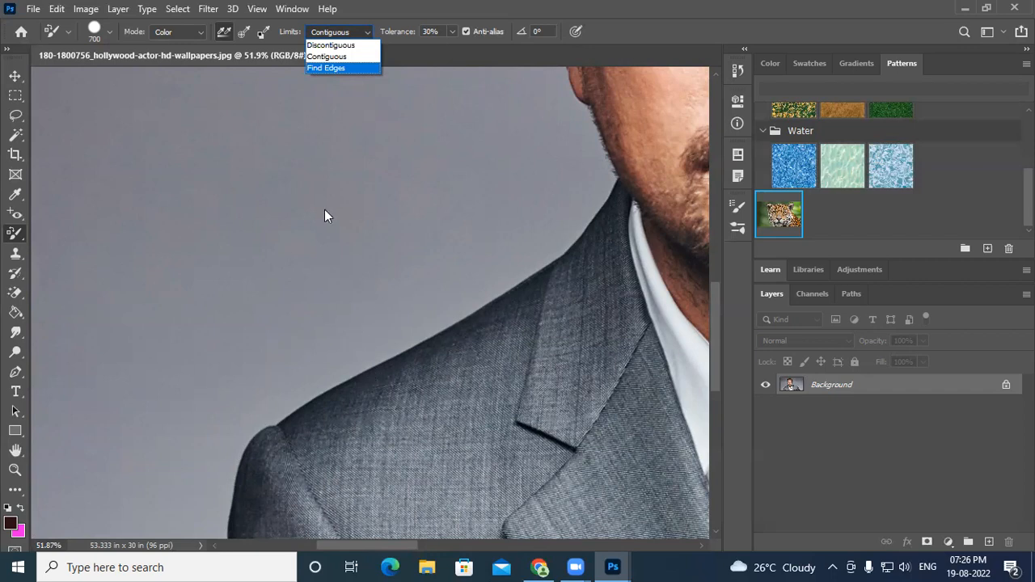
click(452, 31)
click(452, 31)
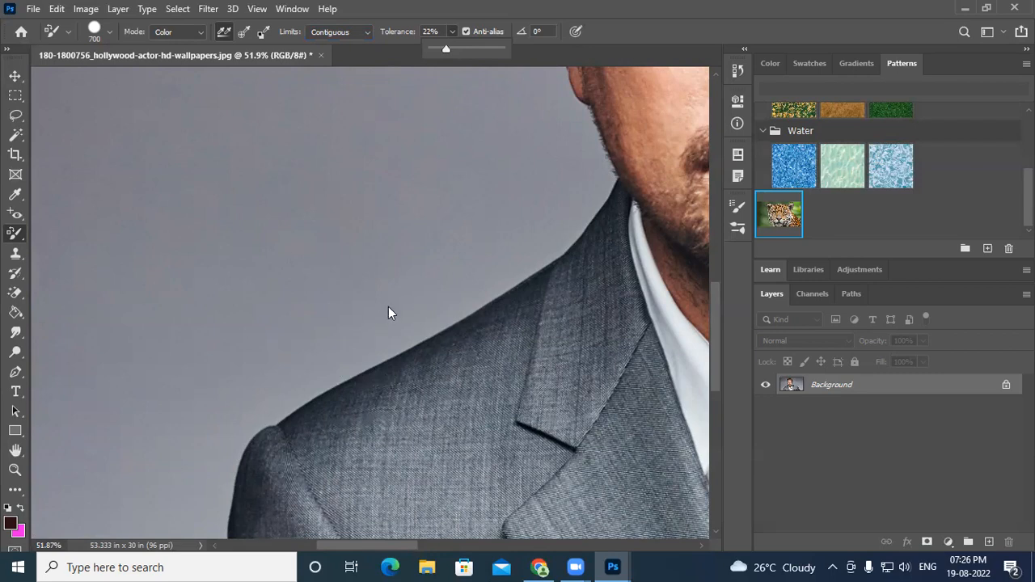
click(365, 31)
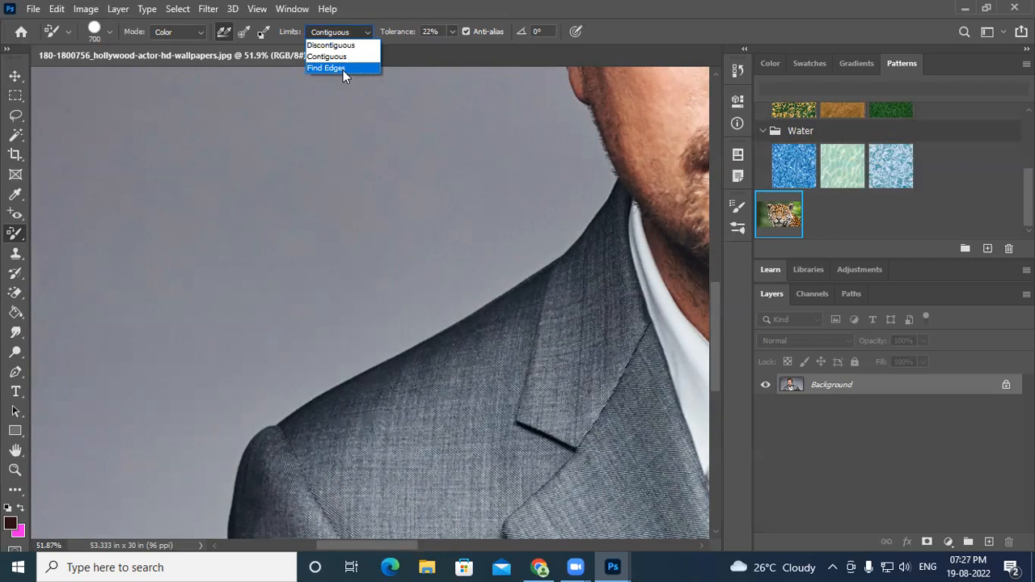
click(343, 43)
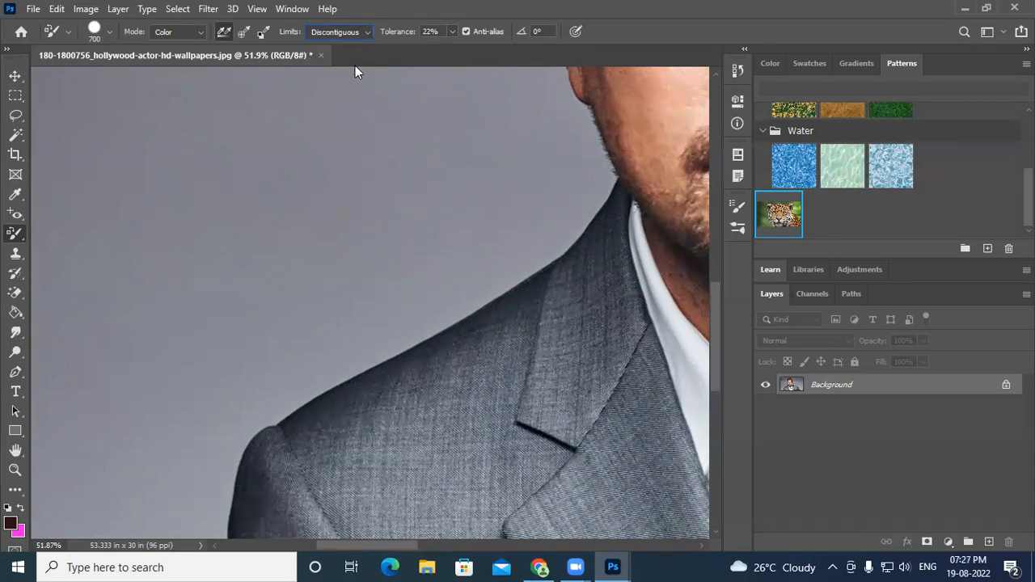
drag(509, 377, 496, 372)
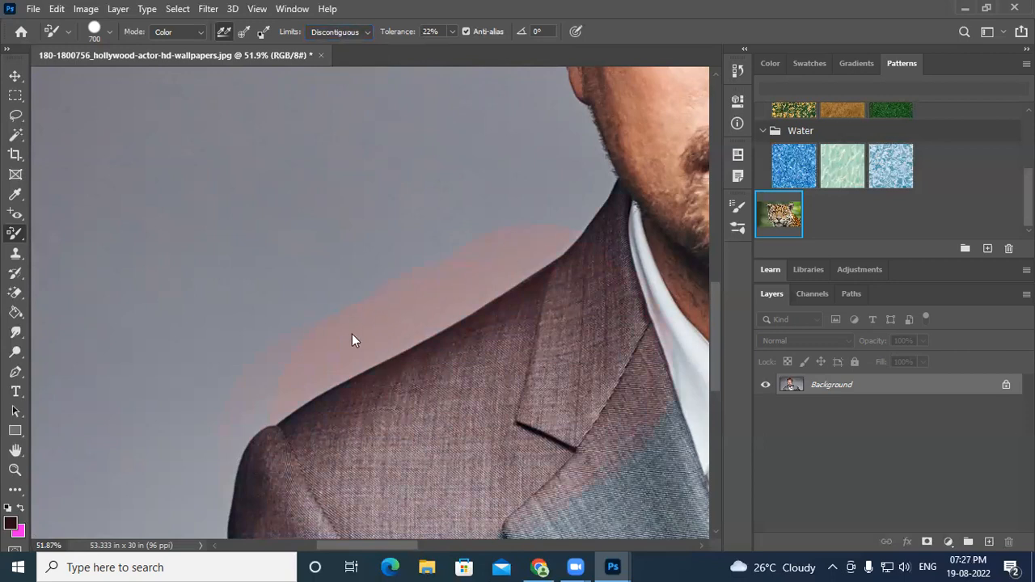
key(ctrl+z)
Raise the tolerance to 52% and try recolouring the left shoulder and lapel with Discontiguous limits.
click(453, 32)
drag(457, 49, 473, 48)
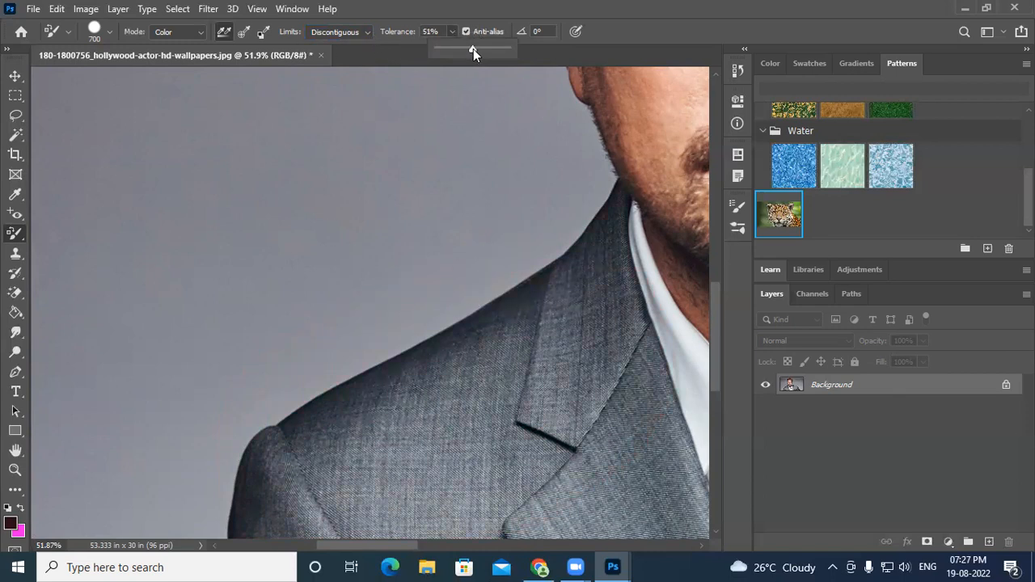
click(622, 25)
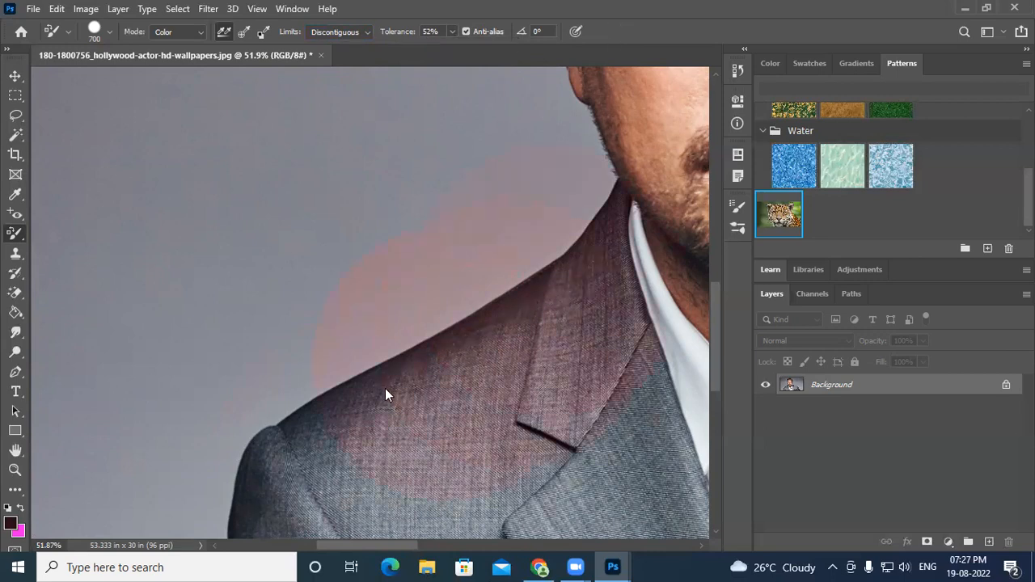
Set the tolerance to 25% and the limits to Contiguous, try recolouring the left shoulder, and undo the strokes.
click(453, 32)
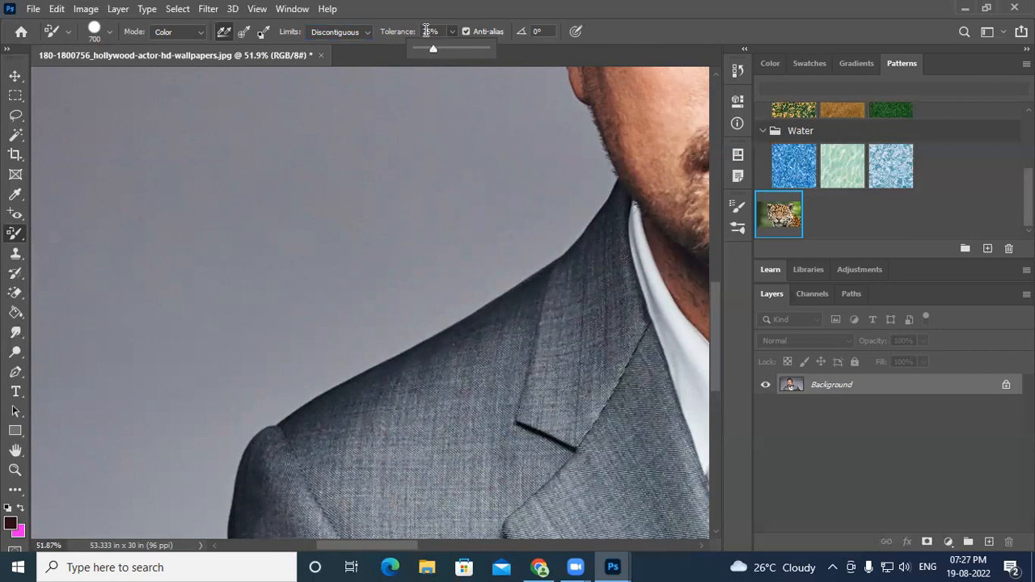
click(331, 33)
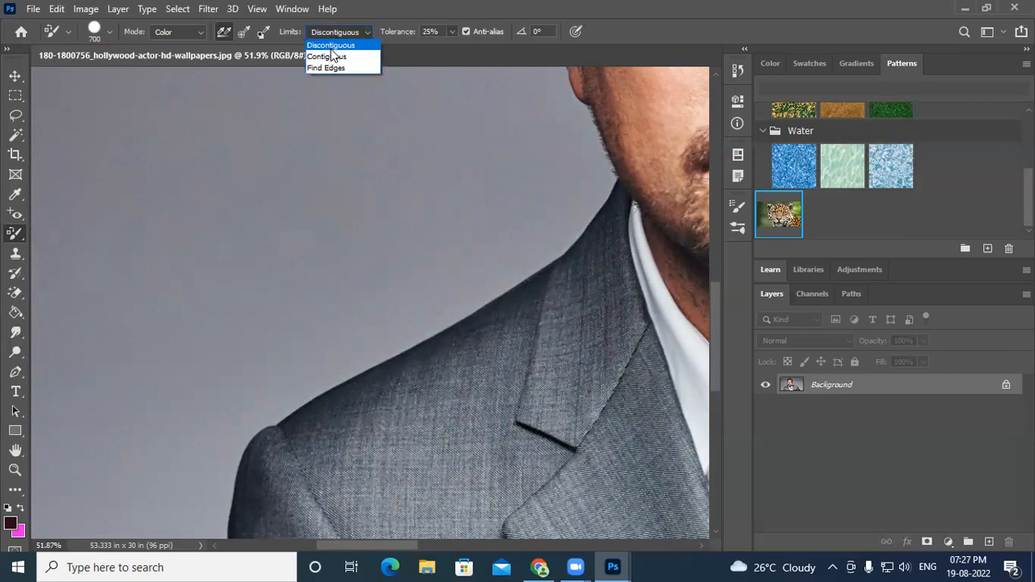
click(332, 57)
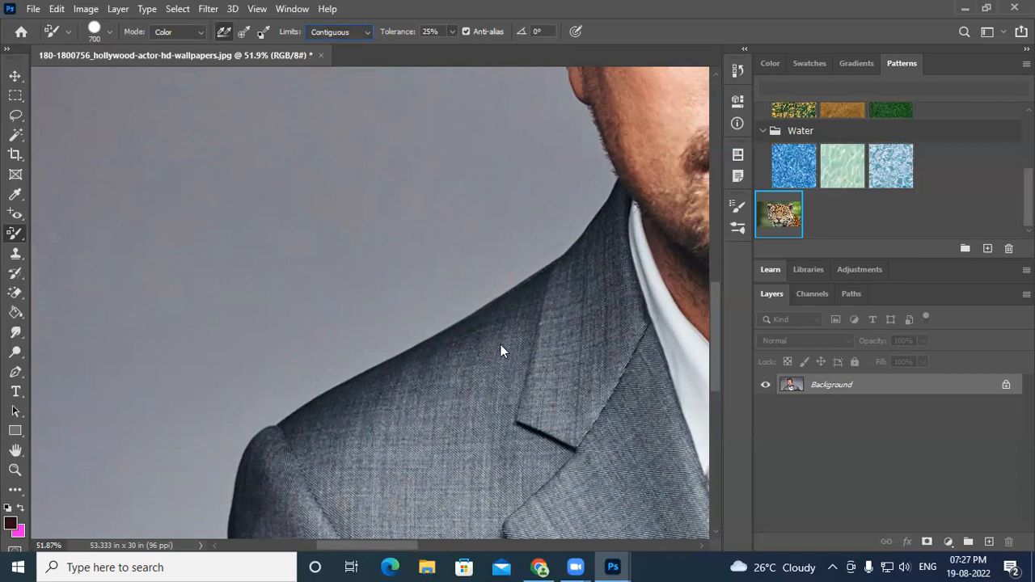
drag(530, 308, 508, 326)
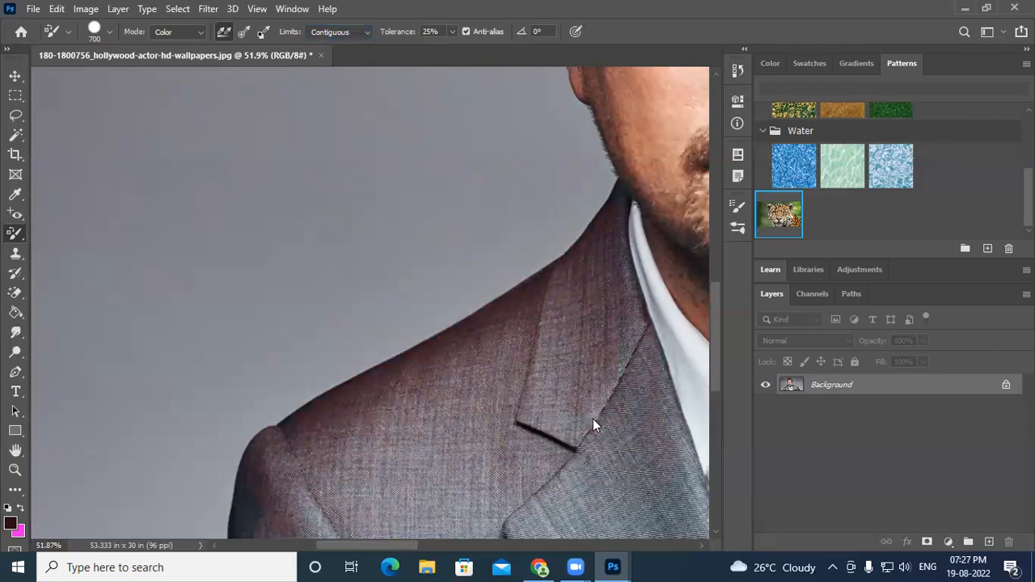
scroll(412, 342, up, 4)
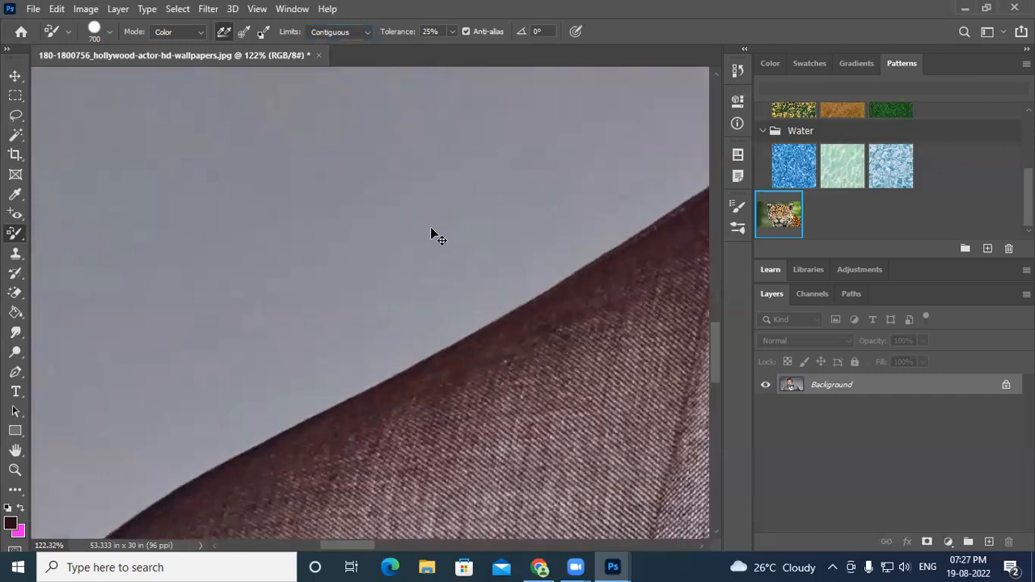
key(ctrl+z)
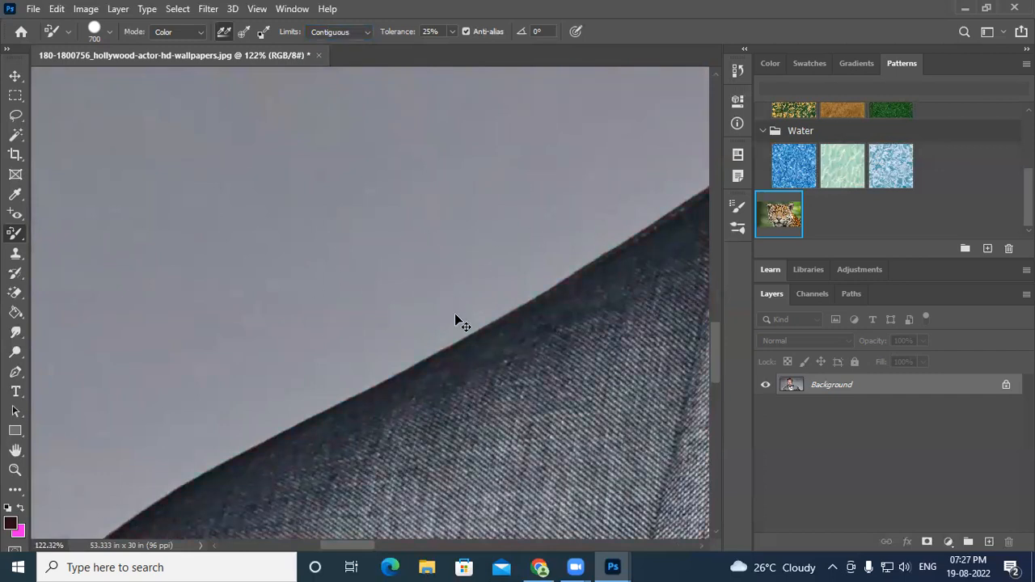
scroll(419, 291, down, 3)
scroll(419, 294, down, 2)
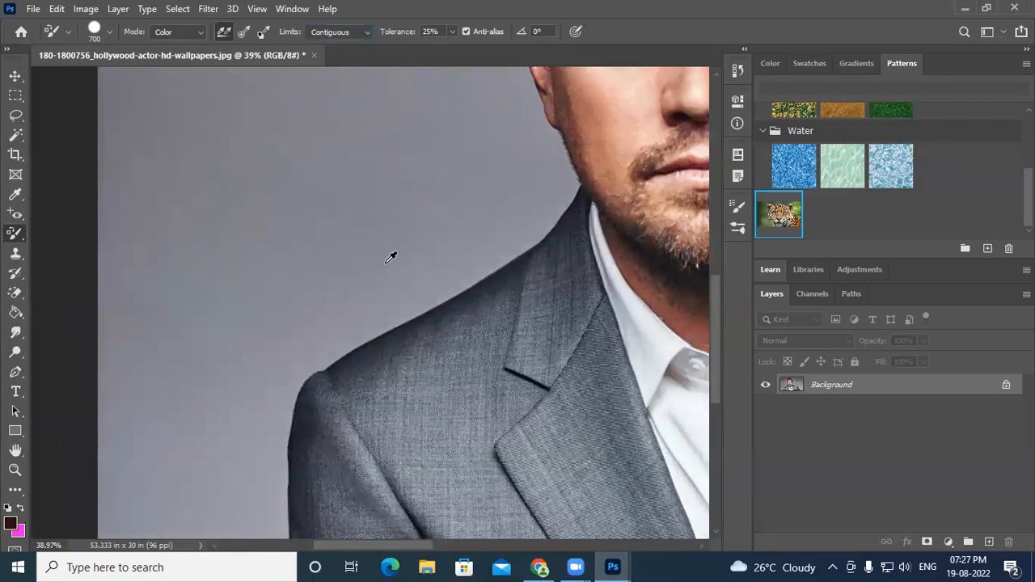
Set the limits to Find Edges and recolour the jacket in maroon patches along the left shoulder edge.
click(336, 34)
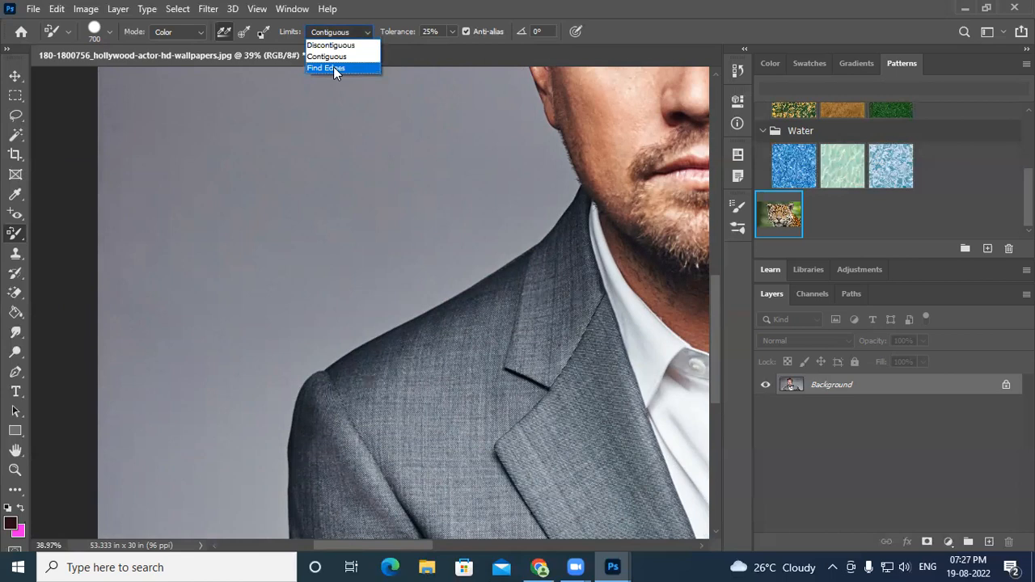
click(333, 68)
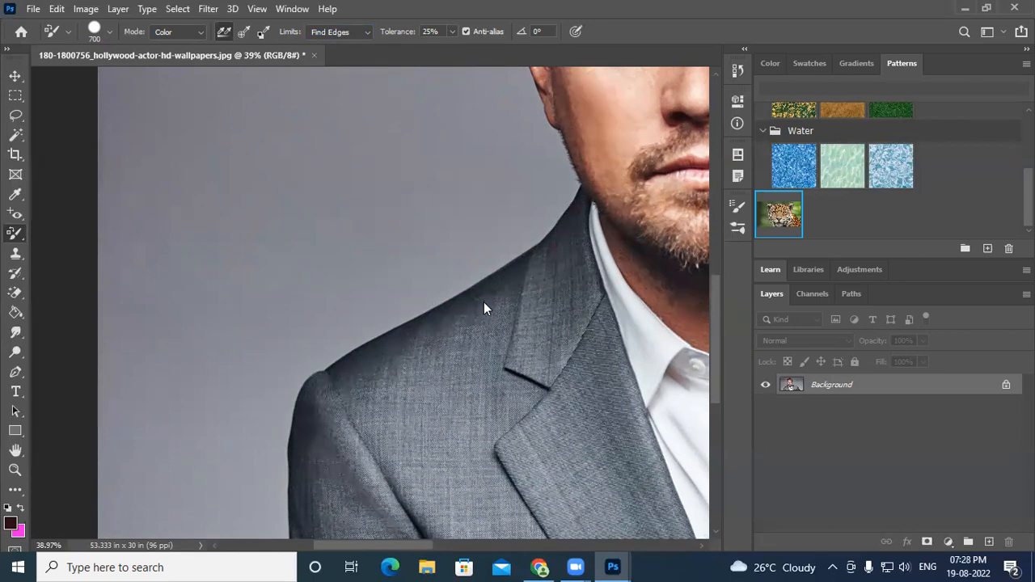
scroll(483, 302, up, 4)
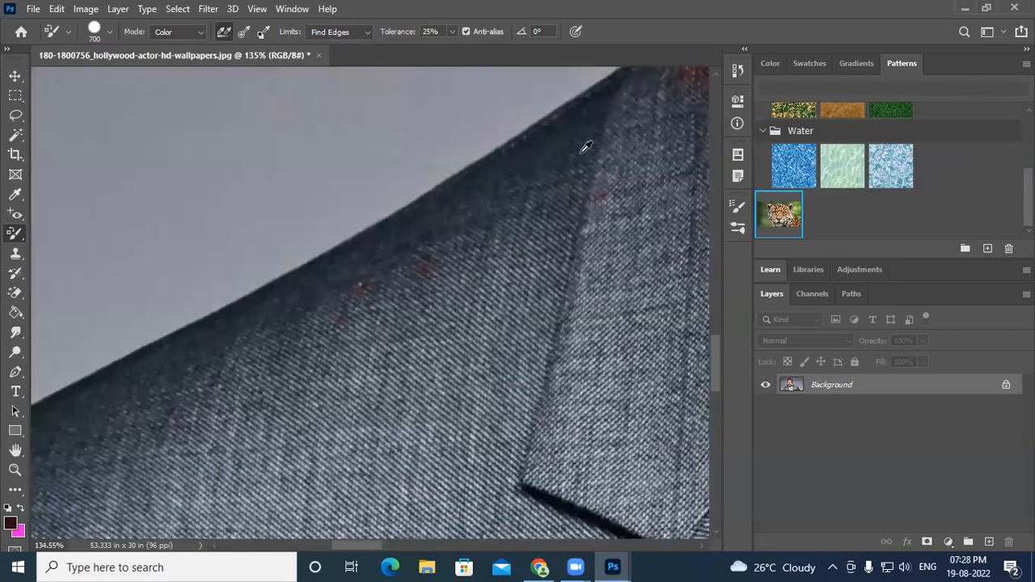
mouse_move(565, 142)
mouse_down()
mouse_move(562, 153)
mouse_move(564, 144)
mouse_move(518, 165)
mouse_up()
mouse_move(463, 193)
mouse_down()
mouse_move(478, 199)
mouse_move(410, 223)
mouse_move(334, 287)
mouse_move(381, 243)
mouse_move(347, 278)
mouse_move(282, 308)
mouse_move(310, 295)
mouse_up()
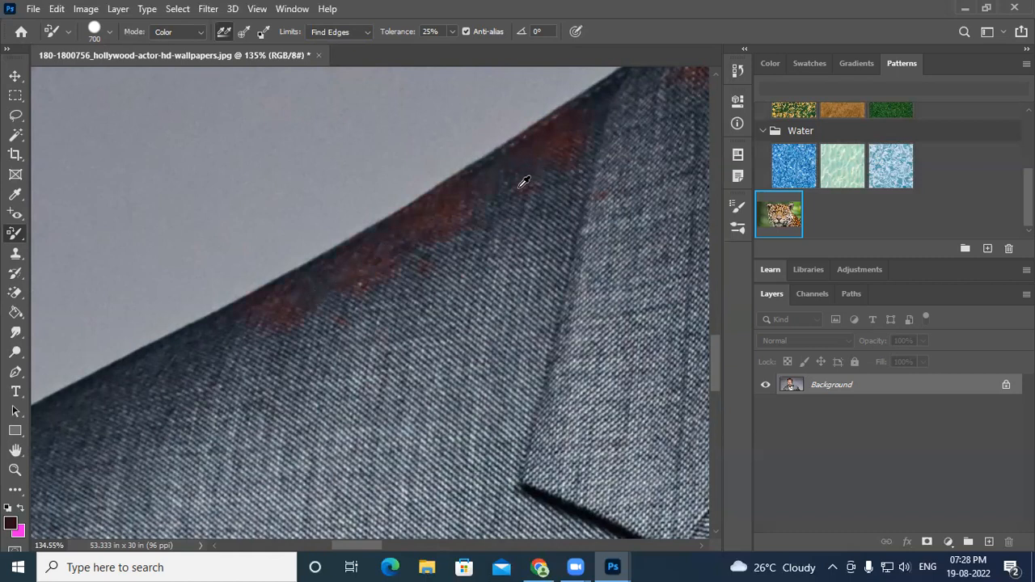
mouse_move(191, 363)
mouse_down()
mouse_move(193, 347)
mouse_move(120, 383)
mouse_move(179, 396)
mouse_up()
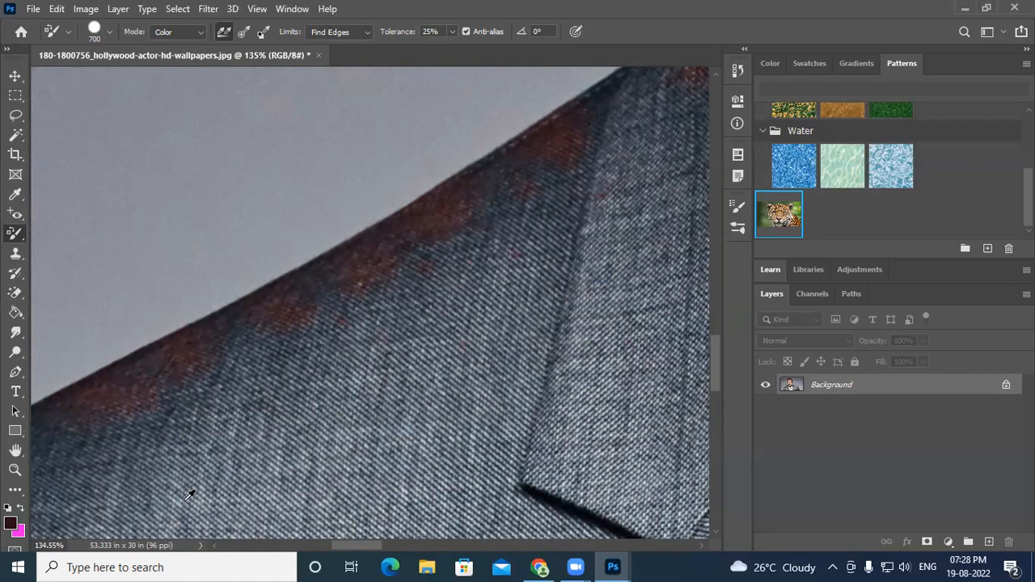
Raise the tolerance to 79%, set the limits to Contiguous, try recolouring the left shoulder and lapel, and undo the strokes.
click(452, 32)
drag(488, 51, 492, 51)
click(568, 216)
scroll(393, 308, down, 4)
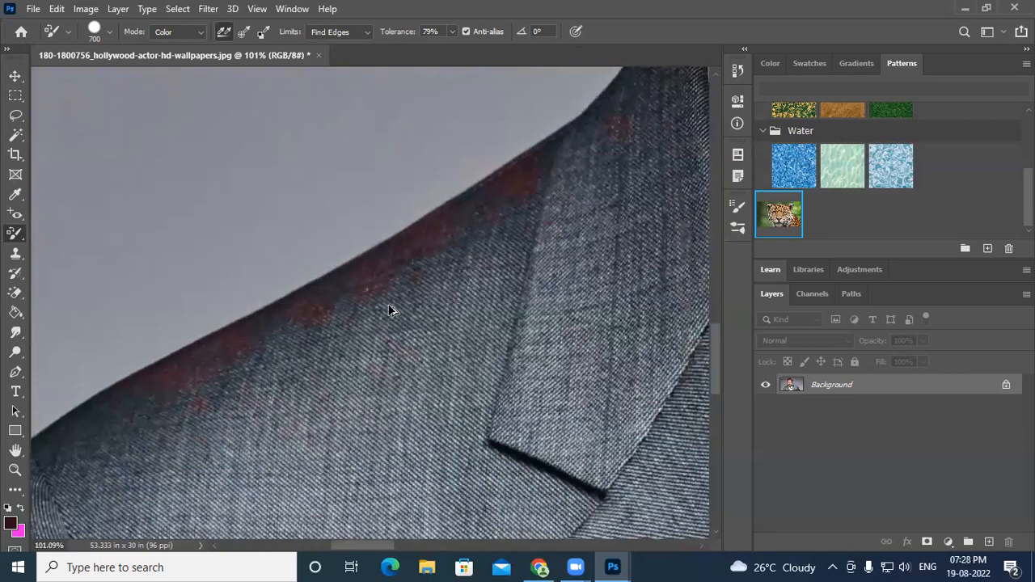
click(368, 31)
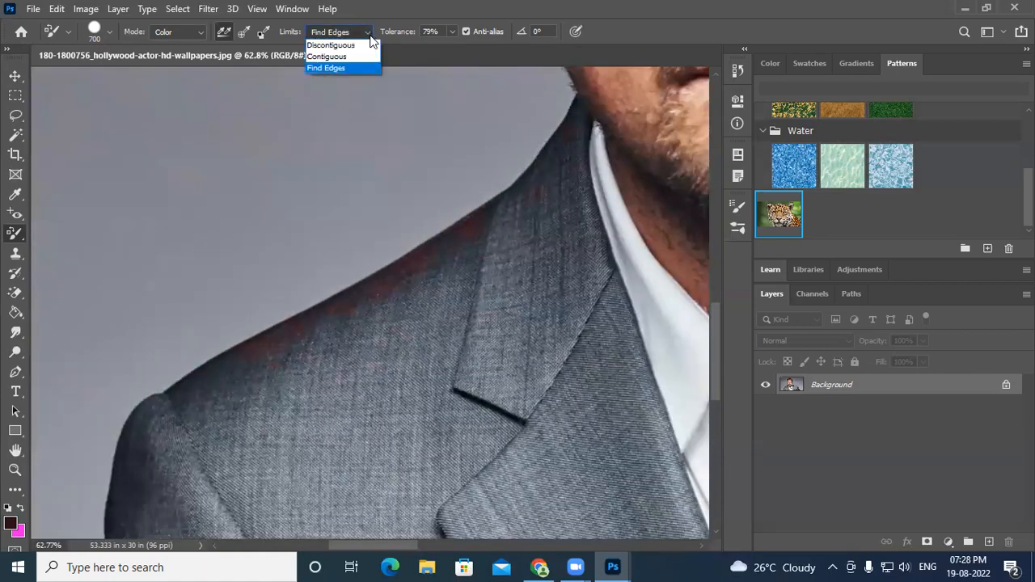
click(355, 58)
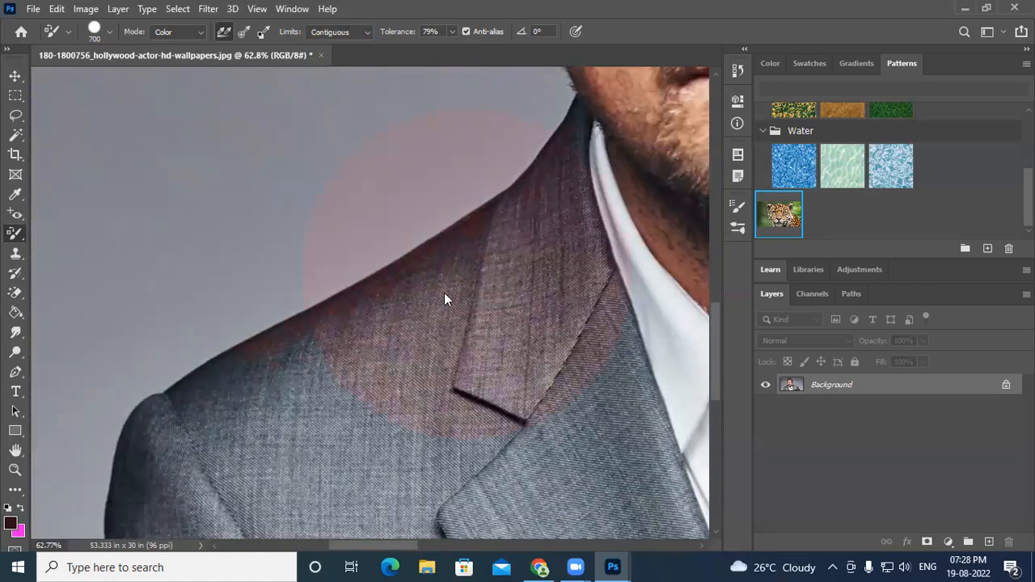
drag(382, 350, 330, 395)
key(ctrl+z)
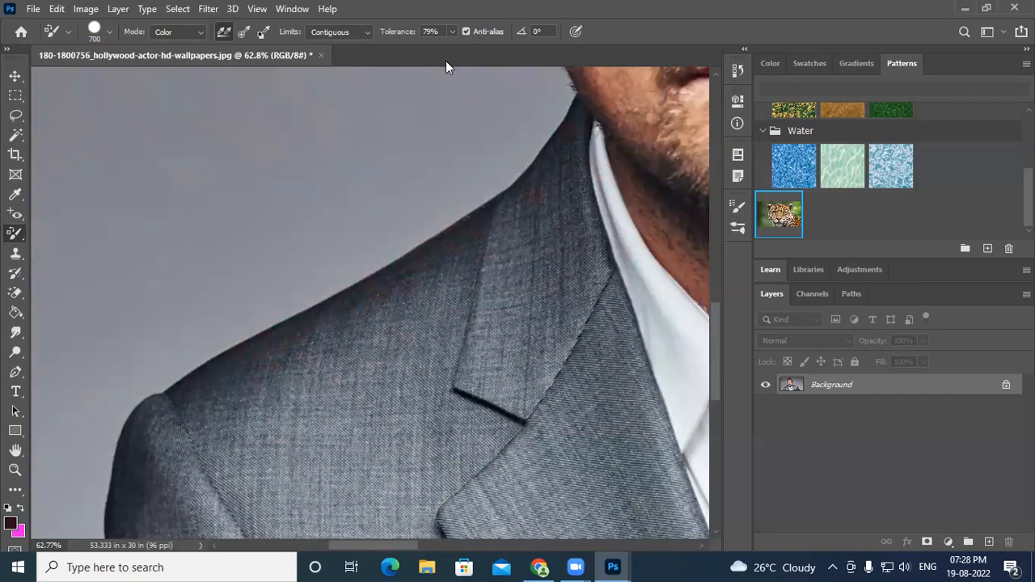
Set the tolerance to 22%, recolour the left shoulder and lapel maroon with Contiguous limits, and inspect the shoulder edge.
click(452, 31)
drag(406, 50, 404, 51)
click(452, 32)
drag(457, 47, 462, 47)
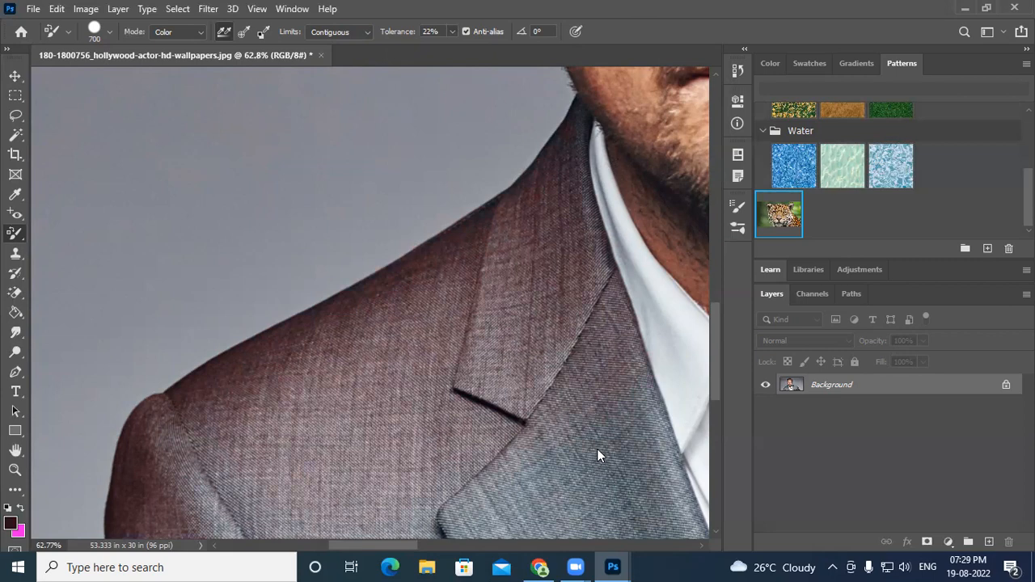
scroll(420, 296, up, 10)
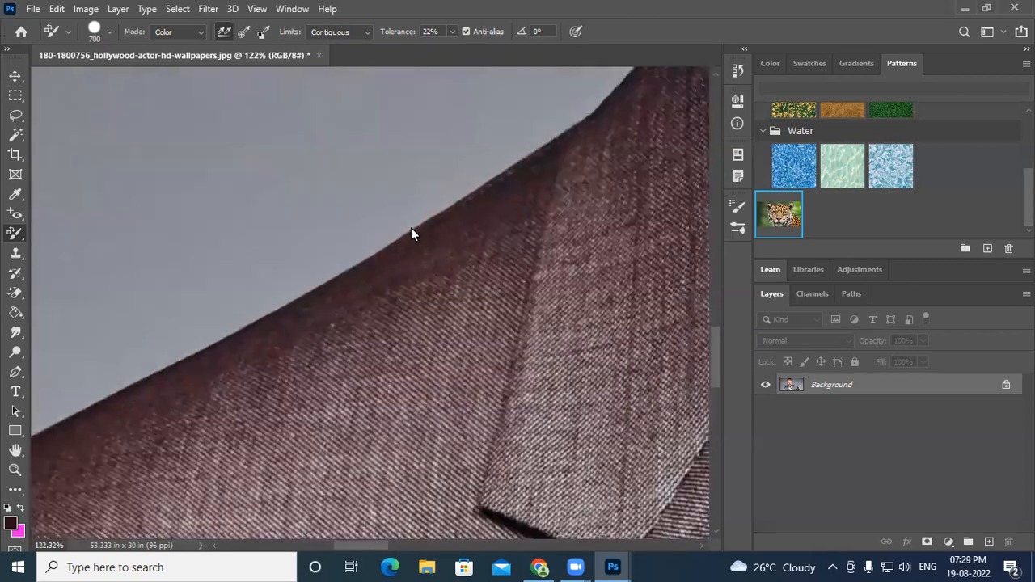
scroll(490, 236, up, 6)
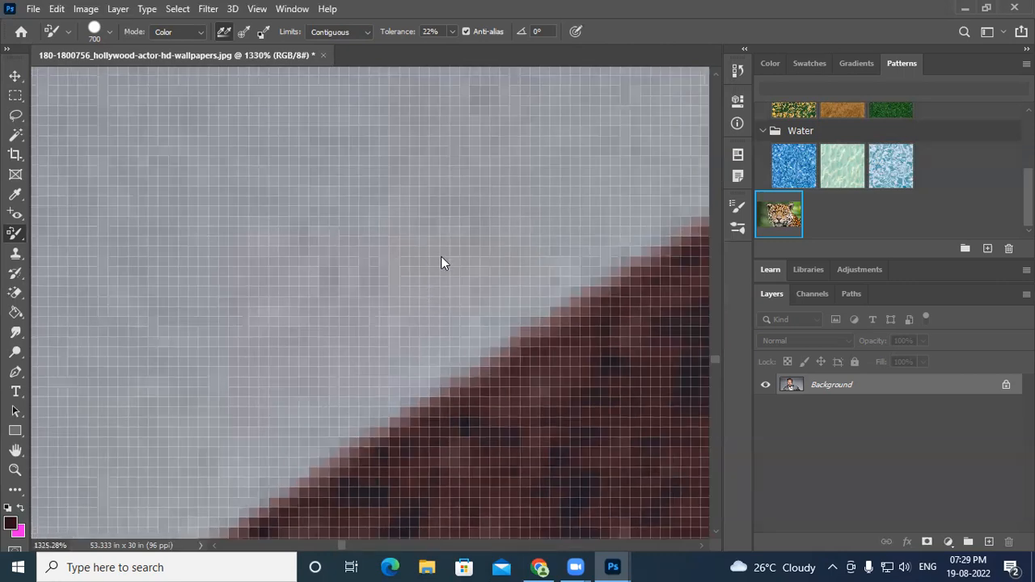
scroll(380, 301, down, 10)
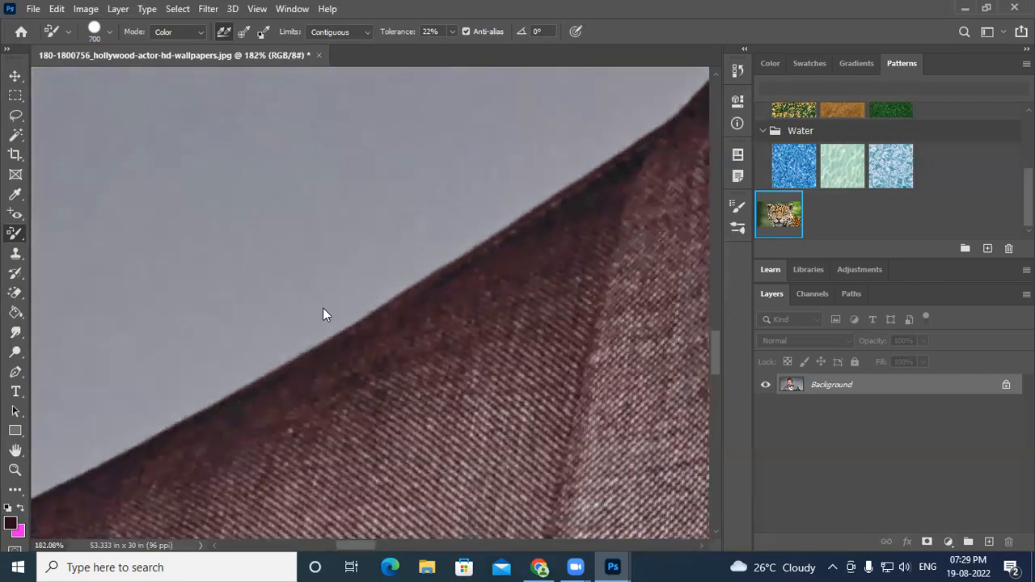
scroll(372, 283, down, 10)
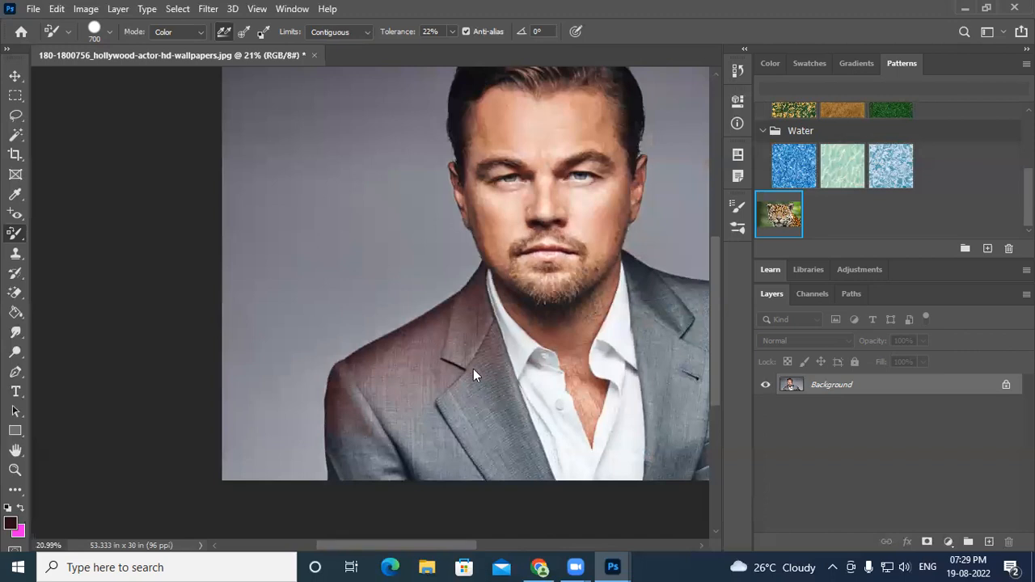
Recolour the rest of the grey jacket maroon with the Color Replacement tool, including the right lapel and sleeve.
drag(473, 369, 406, 248)
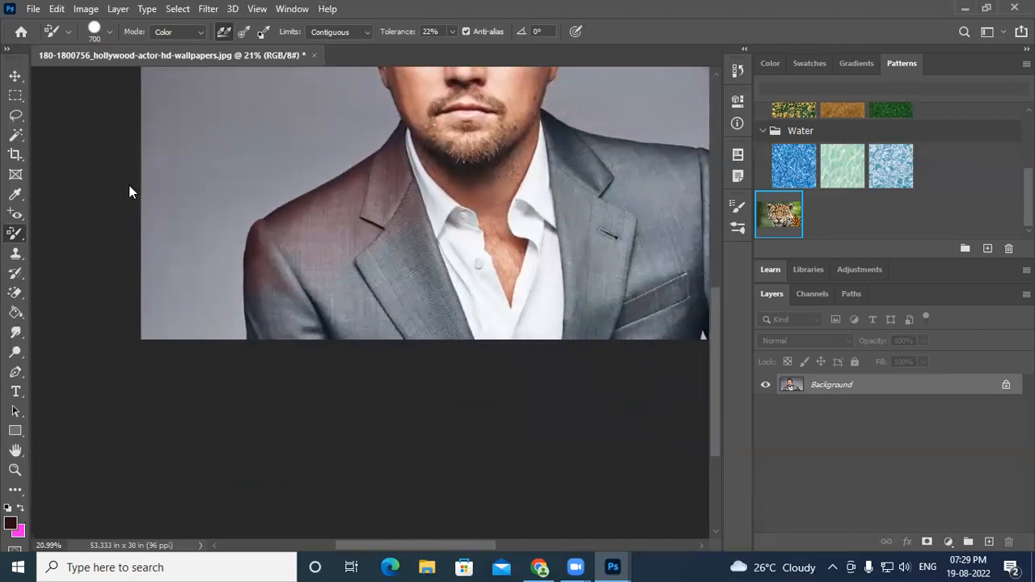
right_click(16, 234)
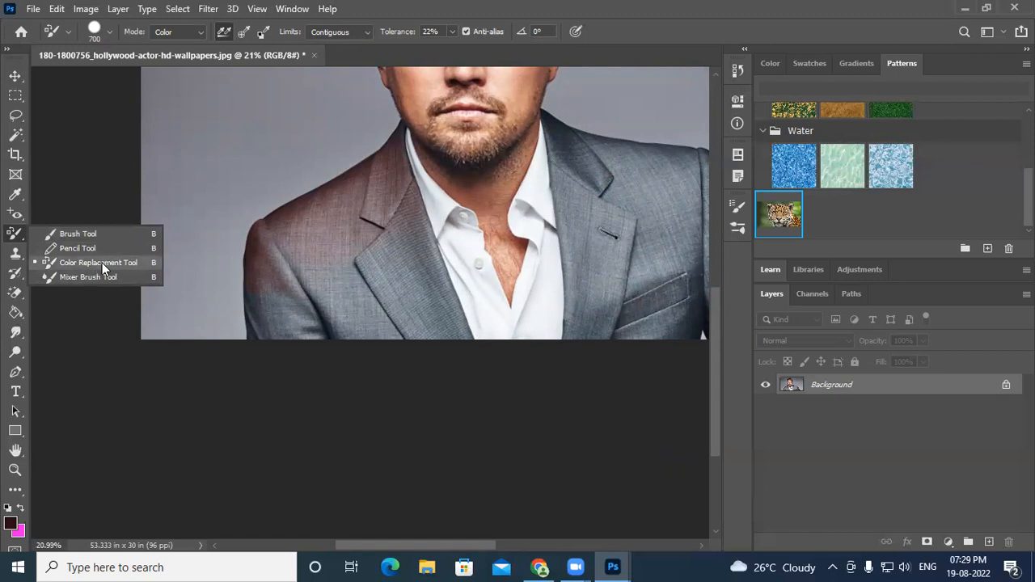
click(103, 265)
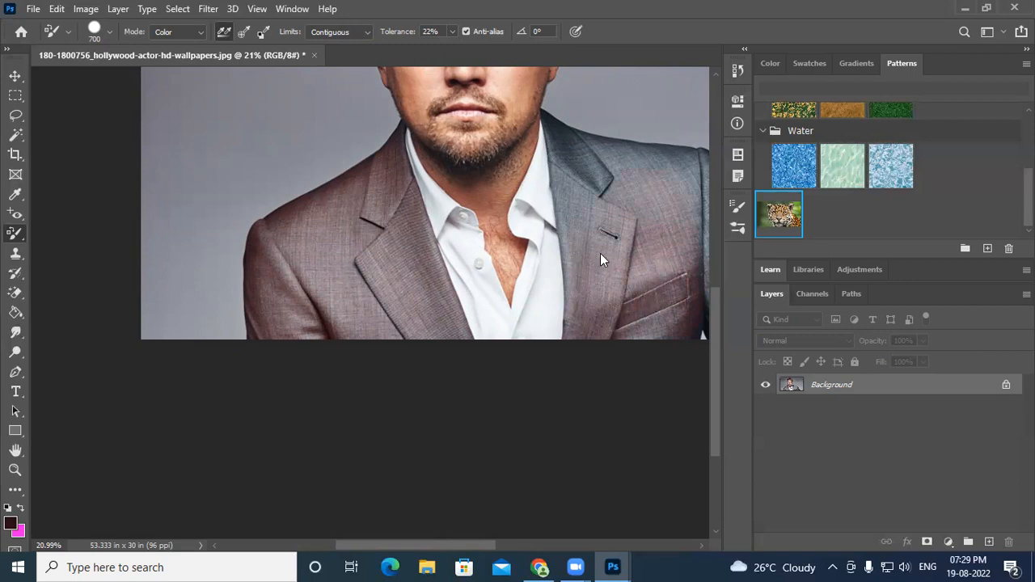
drag(601, 254, 313, 307)
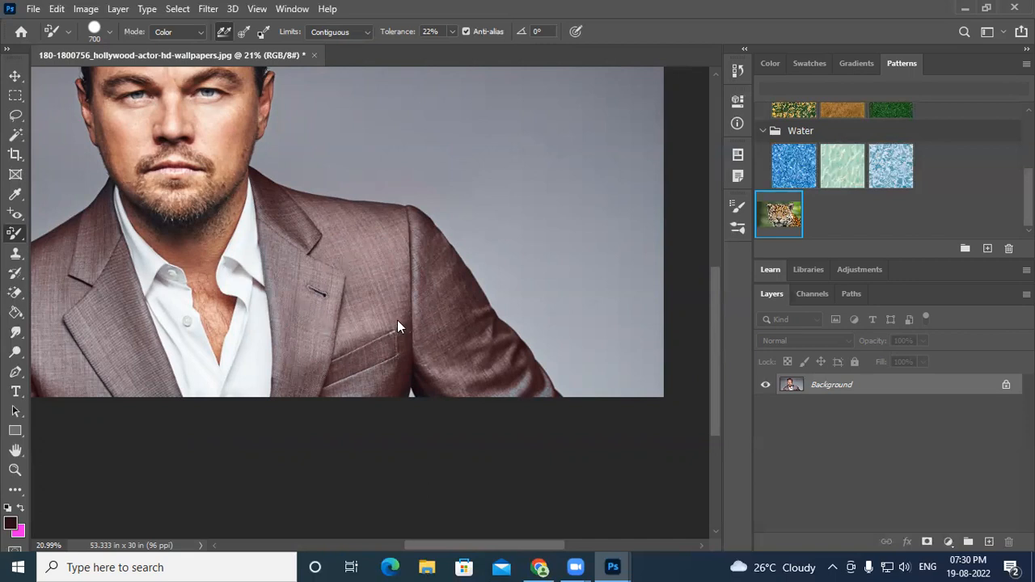
Try recolouring the background around the head with continuous sampling, and undo the strokes.
scroll(400, 312, down, 2)
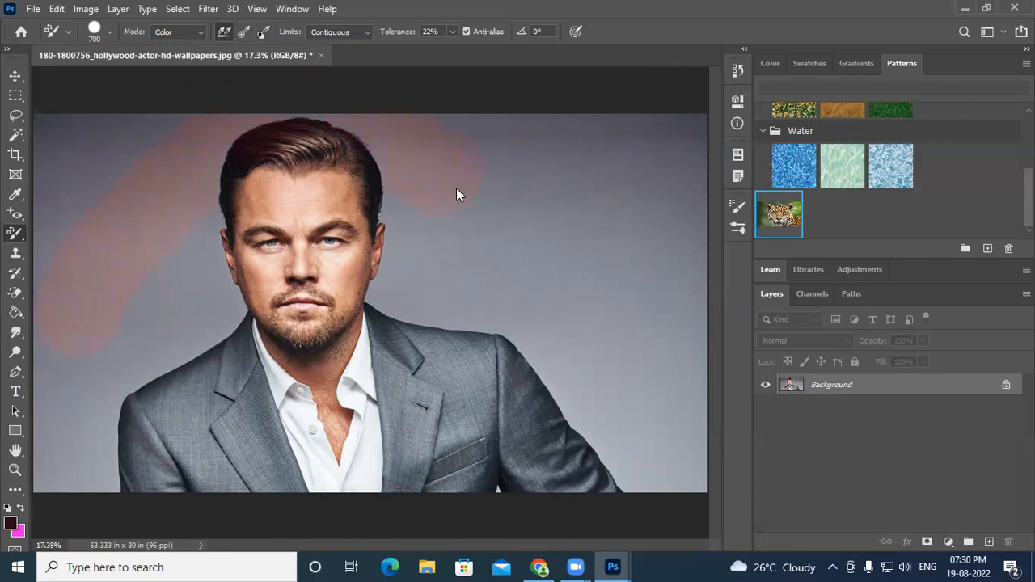
drag(650, 344, 686, 374)
key(ctrl+z)
Switch the sampling to Once, try recolouring the grey background around the head, and inspect how the darker corner is treated.
click(243, 34)
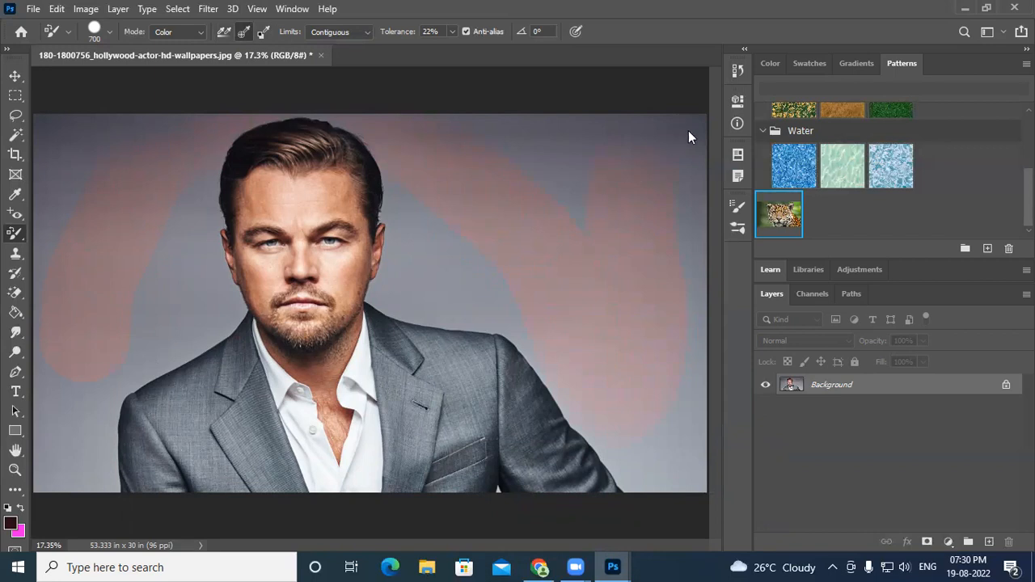
scroll(676, 141, up, 5)
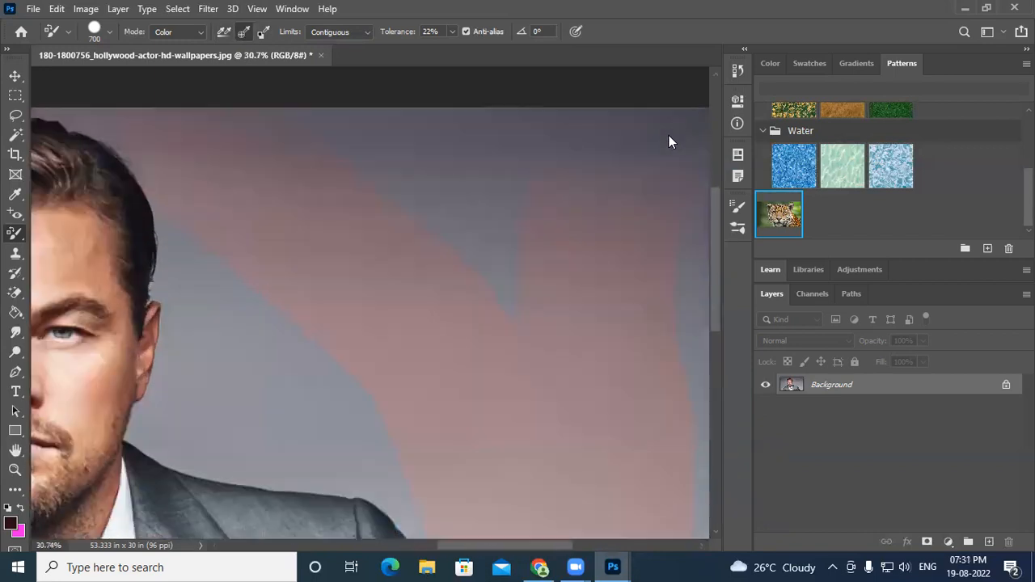
drag(606, 211, 446, 38)
drag(399, 359, 410, 211)
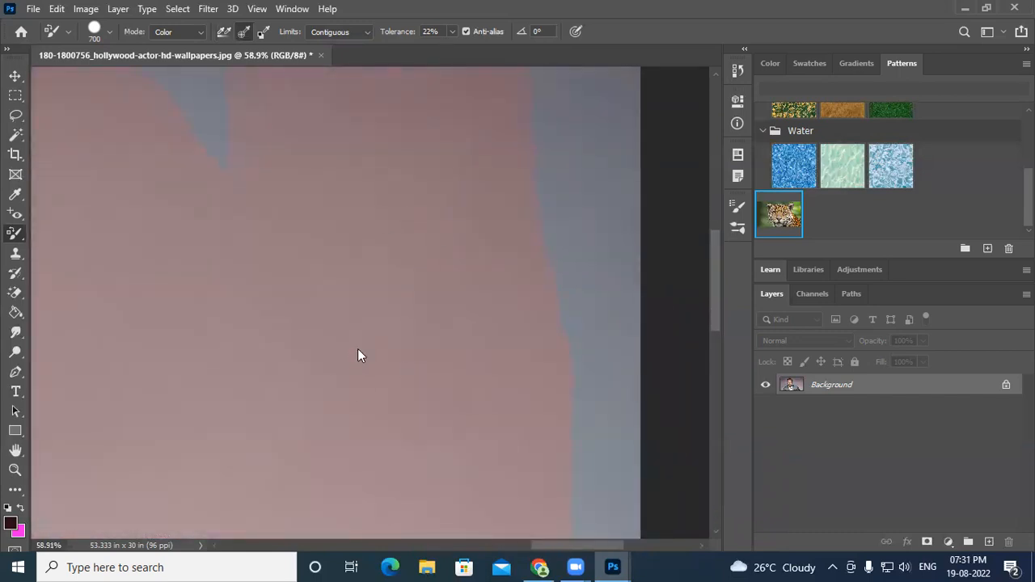
scroll(377, 283, up, 5)
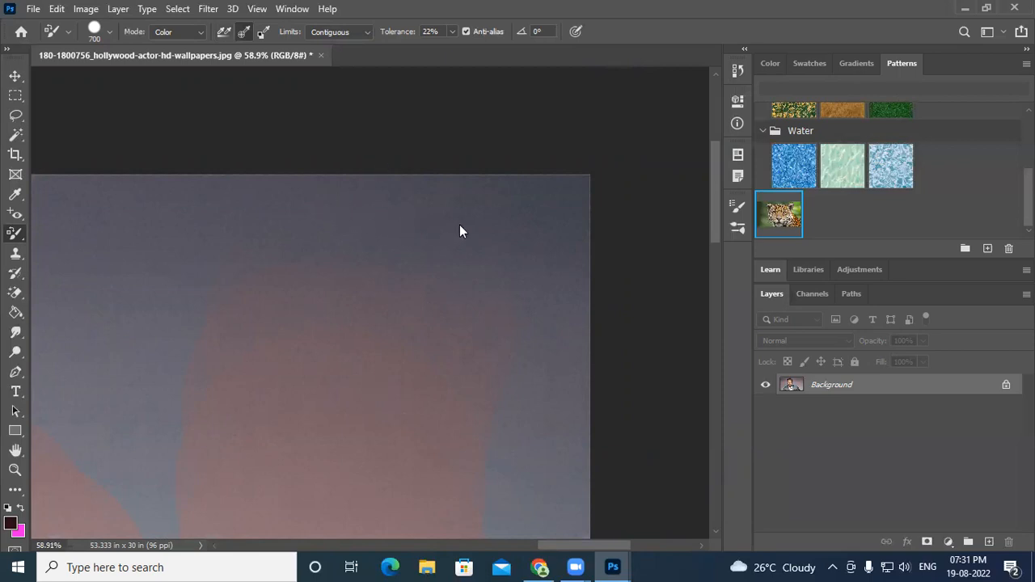
Recolour the jacket and the dark upper strip of the background maroon using single-sample colour replacement.
scroll(504, 338, down, 5)
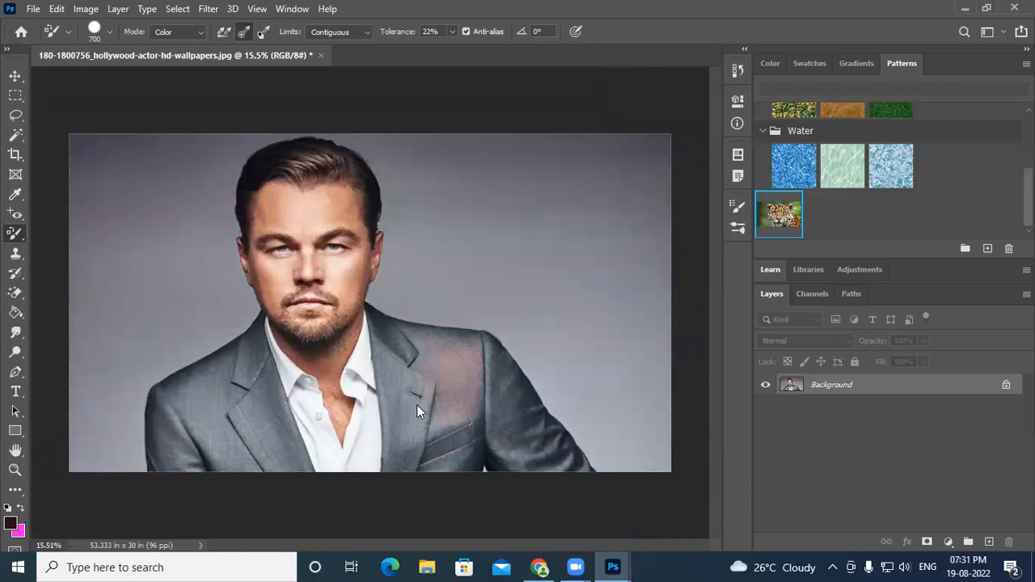
drag(392, 352, 385, 351)
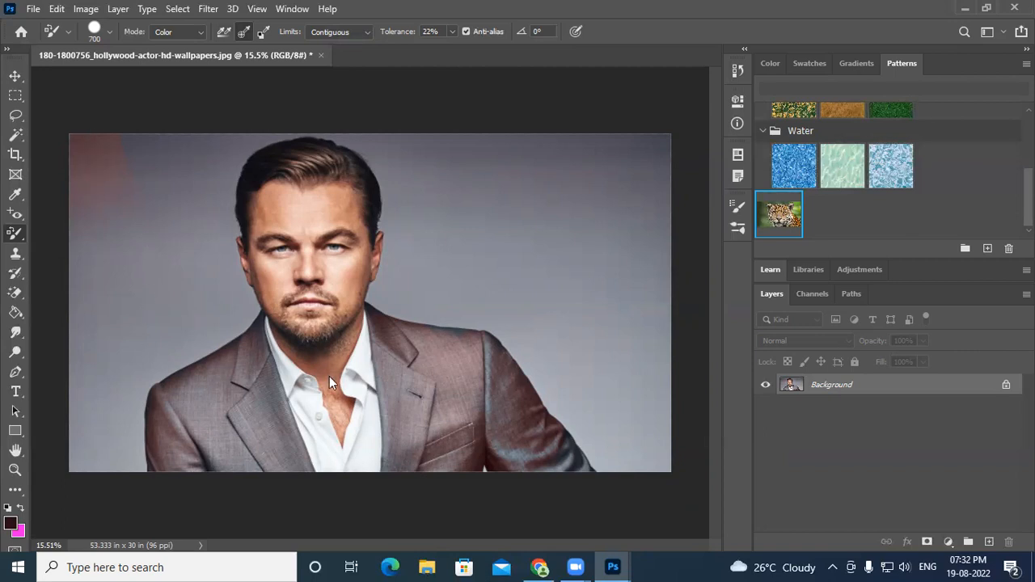
drag(135, 154, 444, 141)
With the Mixer Brush tool enlarged to 500 px, smear the jacket's right shoulder into the background and jaw.
right_click(16, 234)
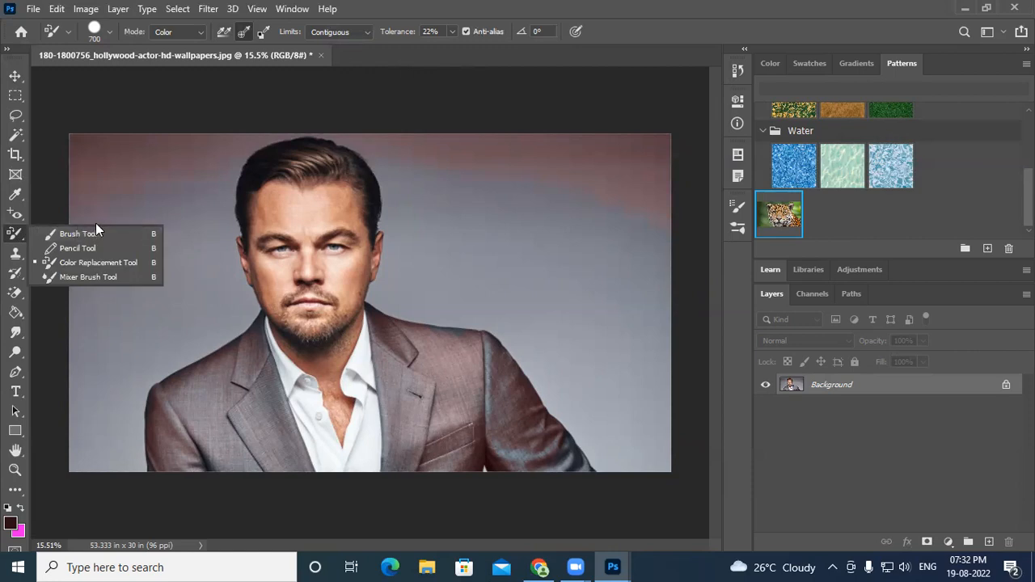
click(85, 277)
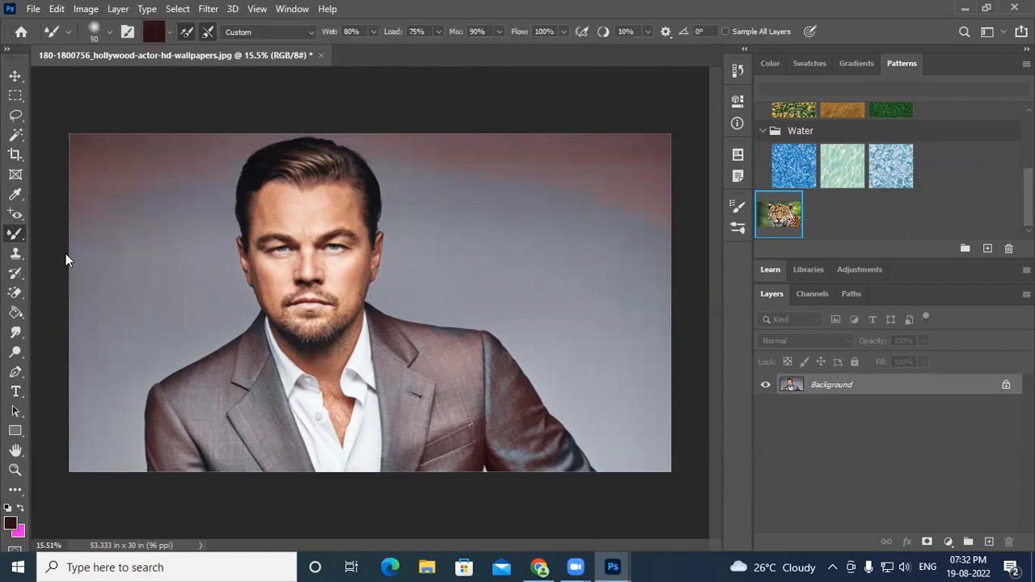
key(bracketright)
key(bracketright)
key(bracketright)
key(bracketright)
key(bracketright)
scroll(464, 377, up, 5)
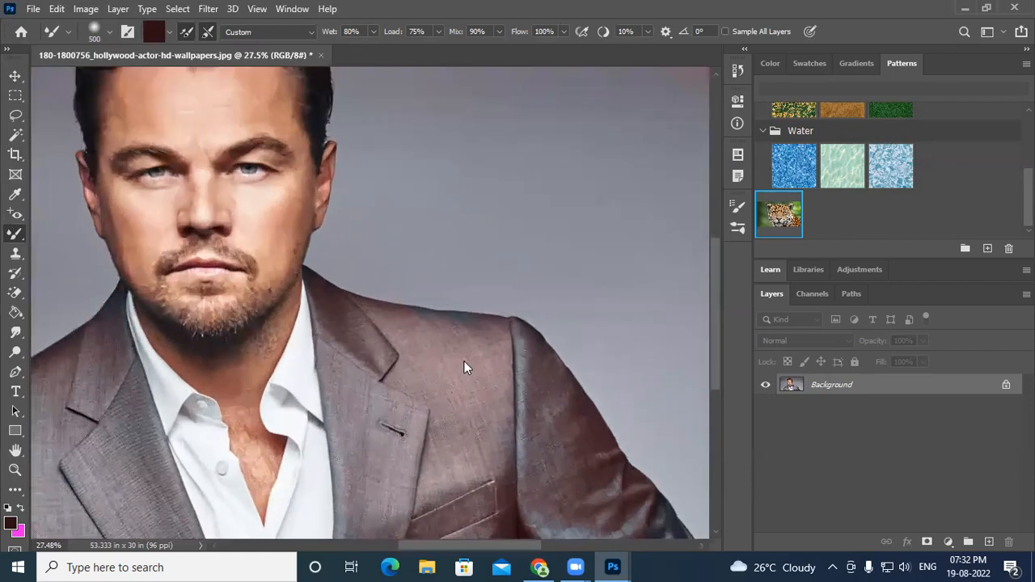
mouse_move(355, 261)
mouse_down()
mouse_move(396, 287)
mouse_move(445, 280)
mouse_move(470, 294)
mouse_move(472, 282)
mouse_move(495, 290)
mouse_move(507, 275)
mouse_move(504, 292)
mouse_move(459, 295)
mouse_move(417, 282)
mouse_move(289, 288)
mouse_move(285, 243)
mouse_move(251, 224)
mouse_move(260, 185)
mouse_move(297, 170)
mouse_move(209, 203)
mouse_move(207, 220)
mouse_move(294, 190)
mouse_move(308, 120)
mouse_move(213, 114)
mouse_move(139, 209)
mouse_move(221, 209)
mouse_move(195, 322)
mouse_move(375, 287)
mouse_move(440, 290)
mouse_move(521, 324)
mouse_move(470, 339)
mouse_move(504, 357)
mouse_move(483, 376)
mouse_move(540, 373)
mouse_move(556, 340)
mouse_move(194, 262)
mouse_move(187, 232)
mouse_move(75, 256)
mouse_move(196, 256)
mouse_up()
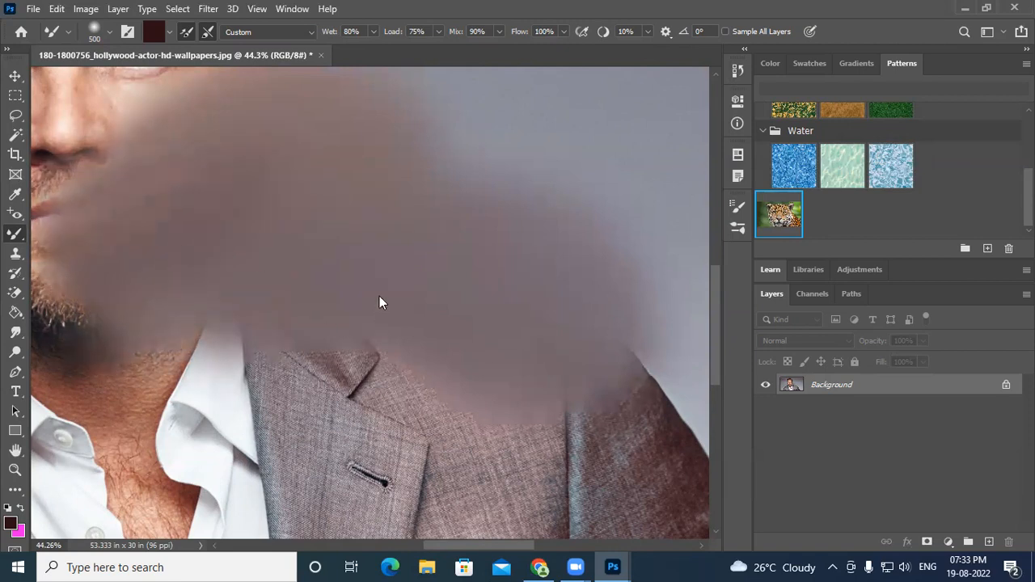
scroll(380, 296, down, 5)
Try smearing the face into the background on its left with the Mixer Brush, and undo the strokes.
drag(309, 295, 220, 290)
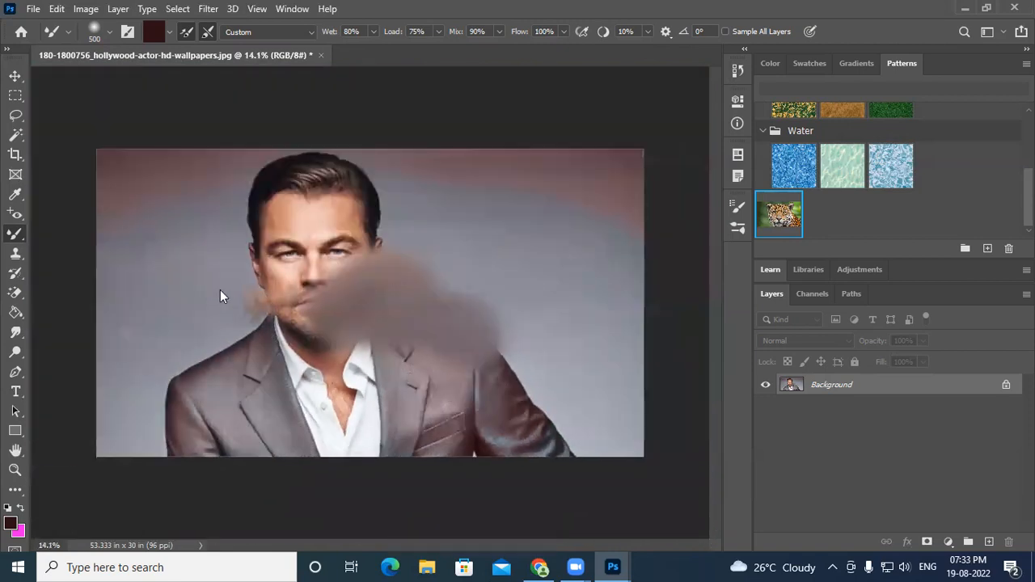
mouse_move(303, 302)
mouse_down()
mouse_move(205, 287)
mouse_move(157, 240)
mouse_move(265, 310)
mouse_move(367, 303)
mouse_move(283, 305)
mouse_move(165, 235)
mouse_move(228, 296)
mouse_move(363, 290)
mouse_move(348, 292)
mouse_move(307, 225)
mouse_move(330, 243)
mouse_up()
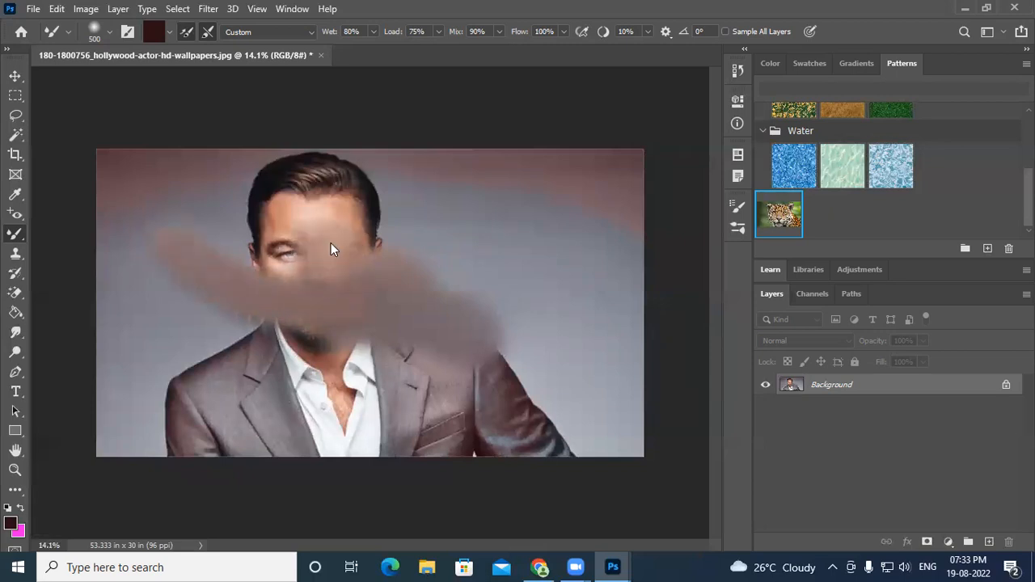
mouse_move(302, 285)
mouse_down()
mouse_move(370, 279)
mouse_move(354, 250)
mouse_move(338, 278)
mouse_move(237, 217)
mouse_move(218, 253)
mouse_up()
key(ctrl+z)
key(ctrl+z)
key(ctrl+z)
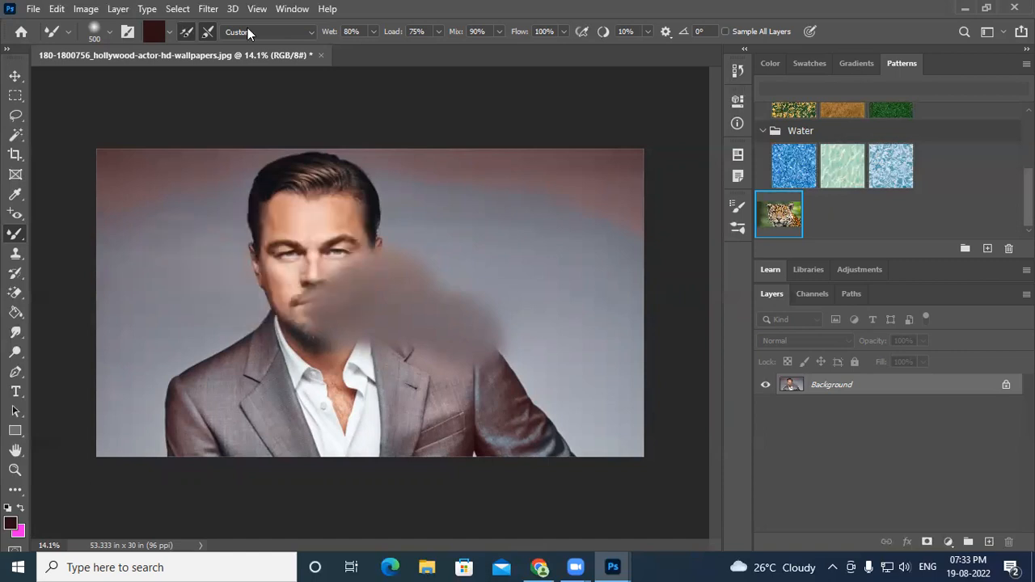
Close the portrait without saving and add a new layer to the blank Untitled-1 document.
click(320, 55)
click(511, 220)
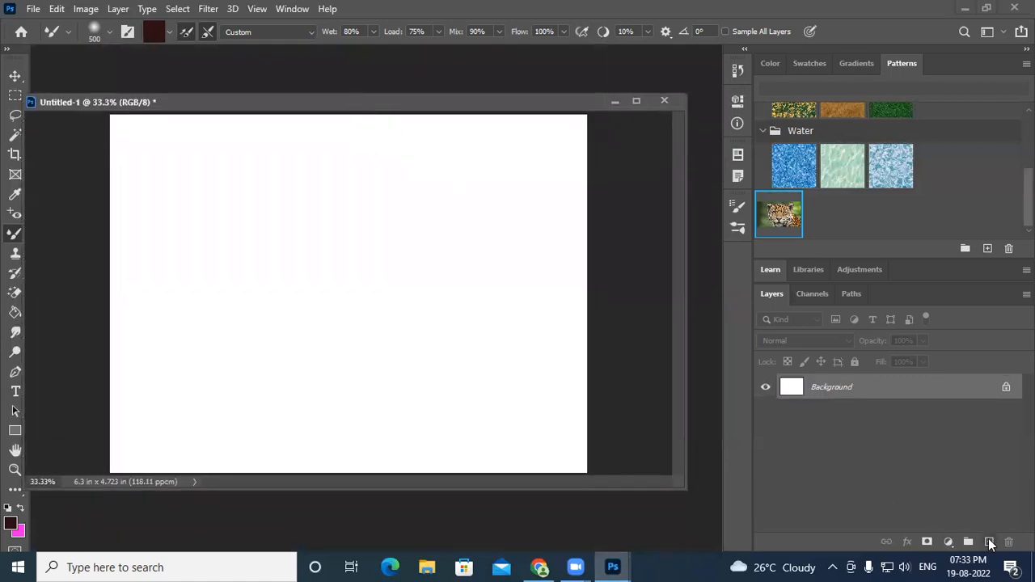
click(988, 542)
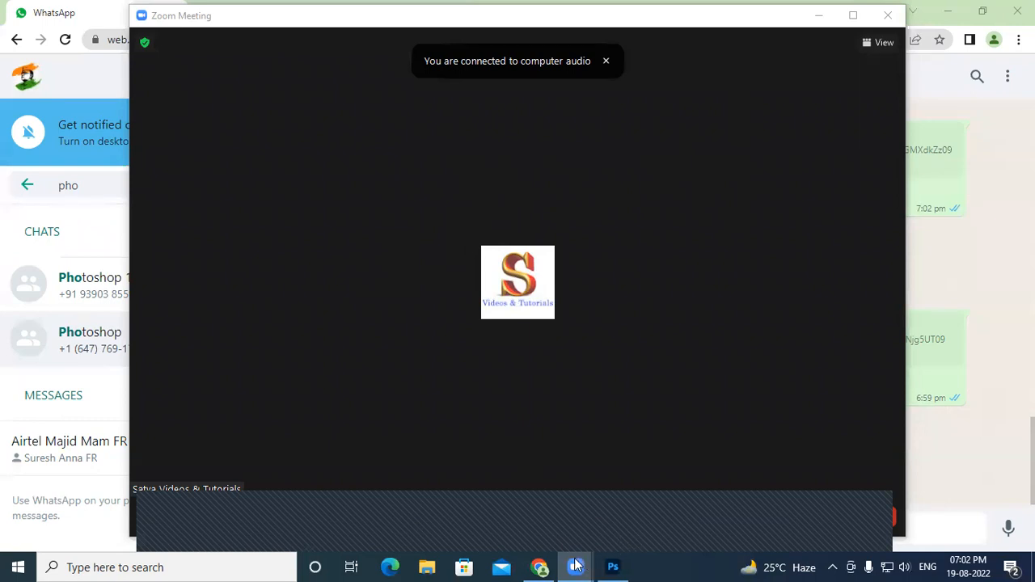
mouse_move(530, 536)
mouse_move(543, 511)
mouse_move(742, 57)
click(554, 524)
click(538, 532)
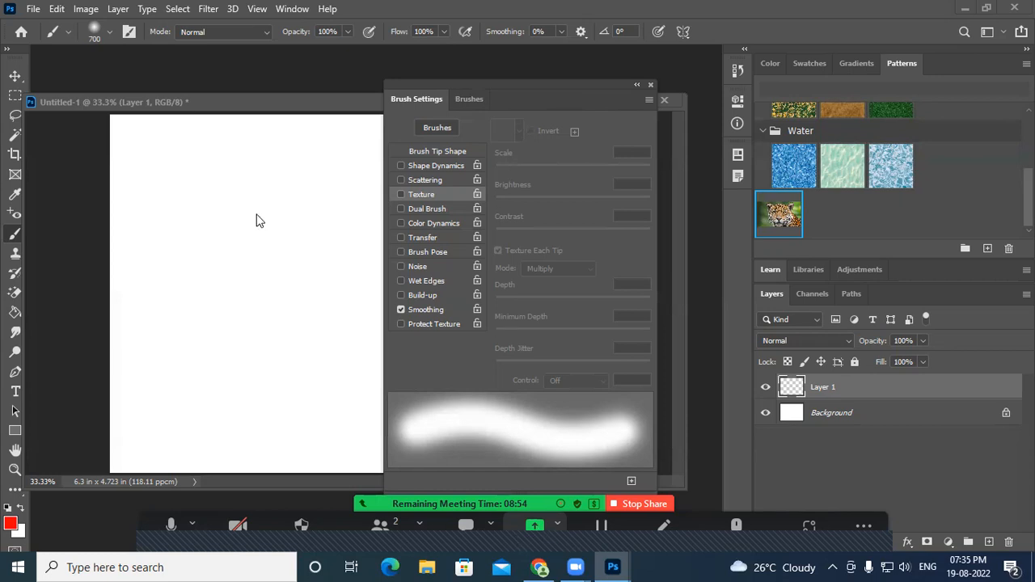
click(537, 528)
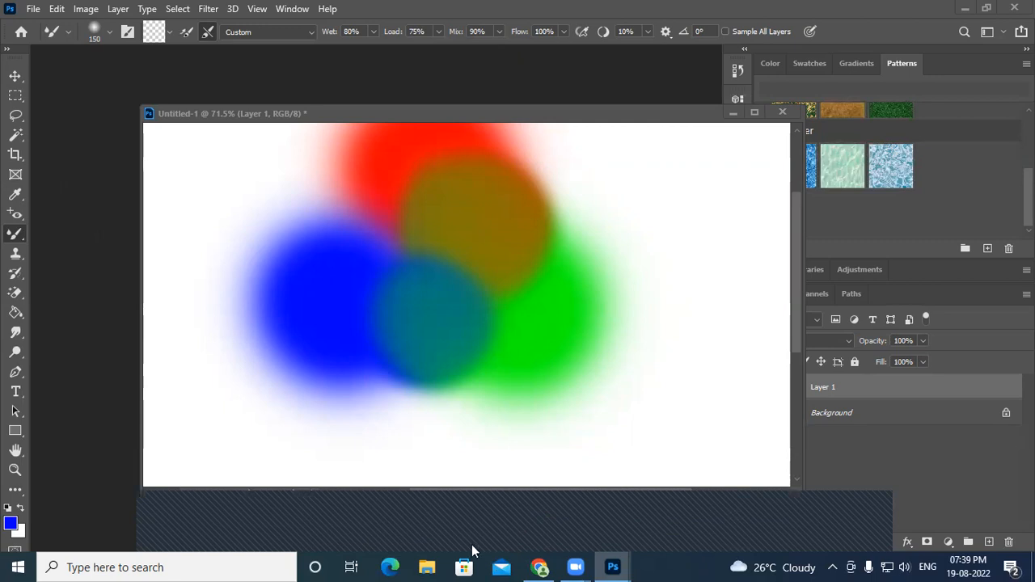
click(789, 532)
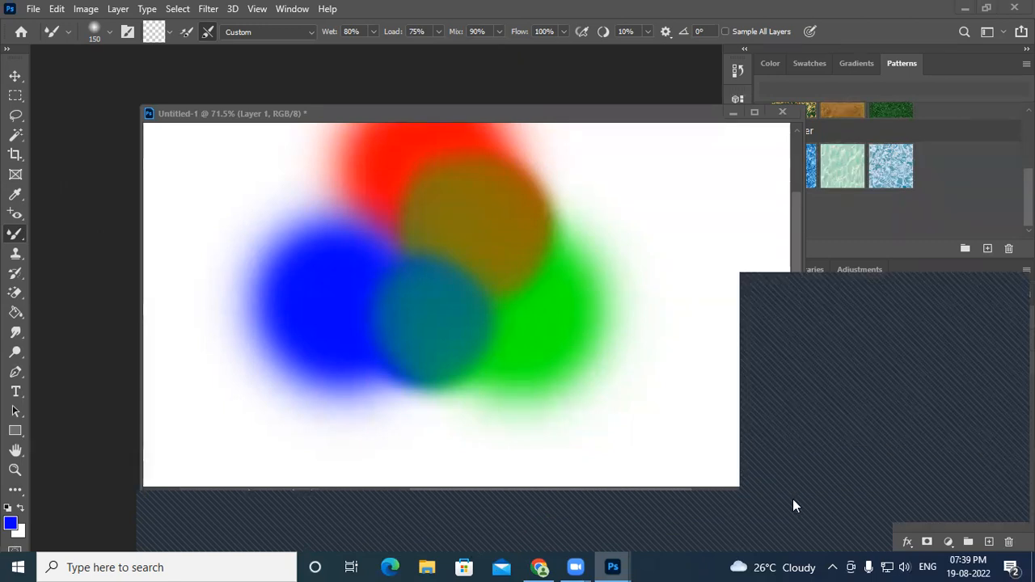